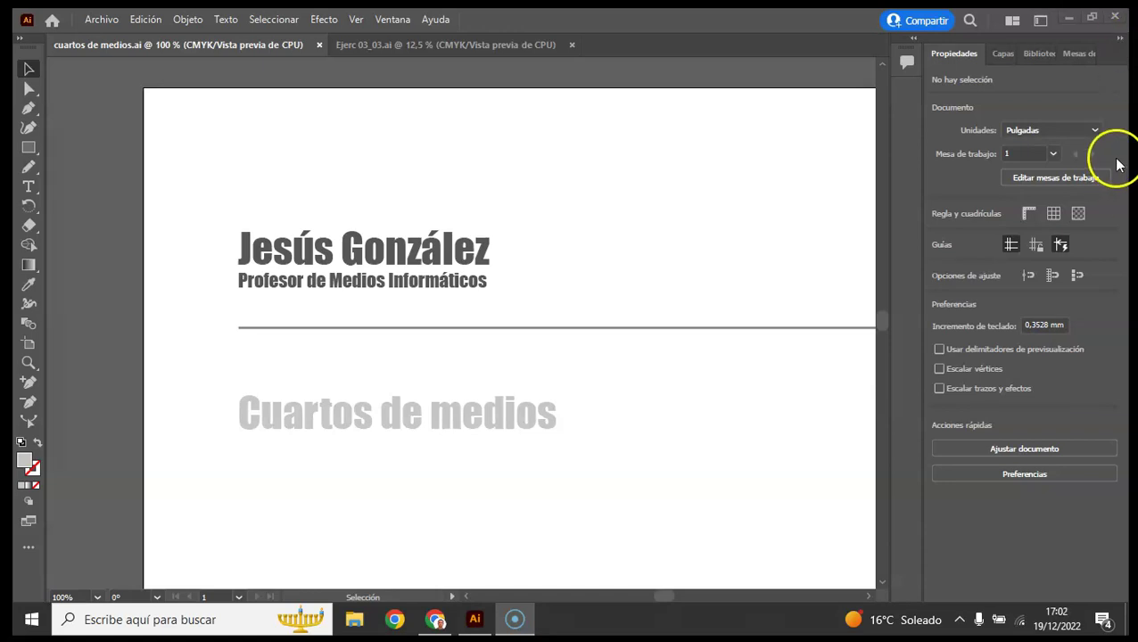
# Step: Switch from Illustrator to the Chrome window showing the 'Ejercicio 3.3' Classroom assignment
pyautogui.hotkey('alt', 'Tab')
pyautogui.hotkey('alt', 'Tab')
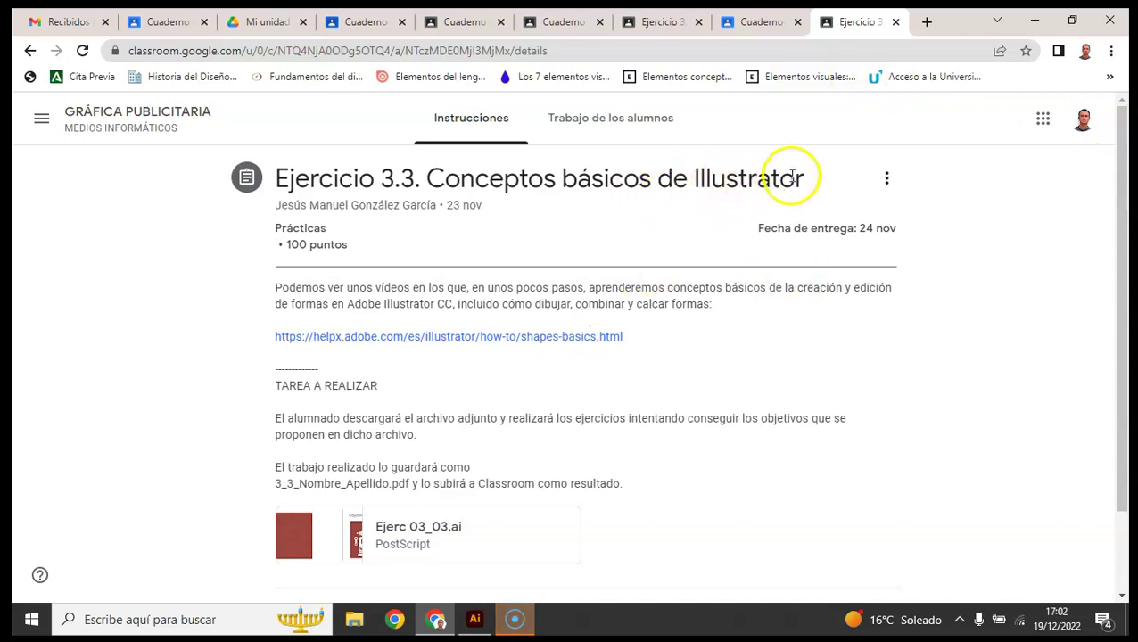
# Step: Preview the Ejerc 03_03.ai attachment from the Classroom assignment
pyautogui.click(390, 534)
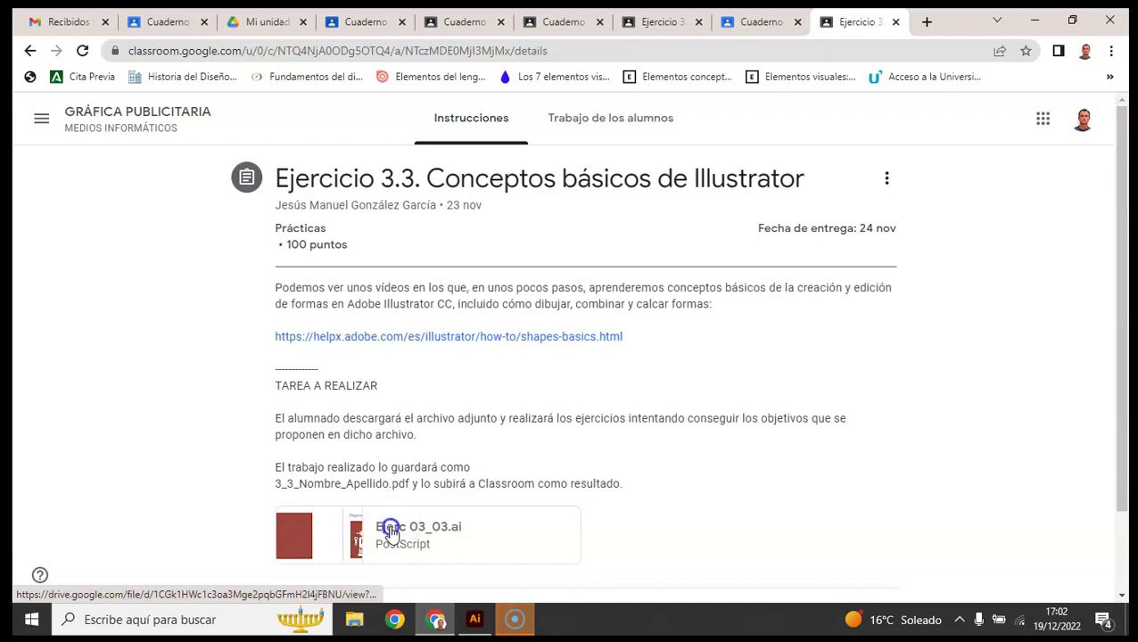
pyautogui.scroll(-2, 598, 375)
pyautogui.scroll(-1, 627, 358)
pyautogui.scroll(4, 627, 358)
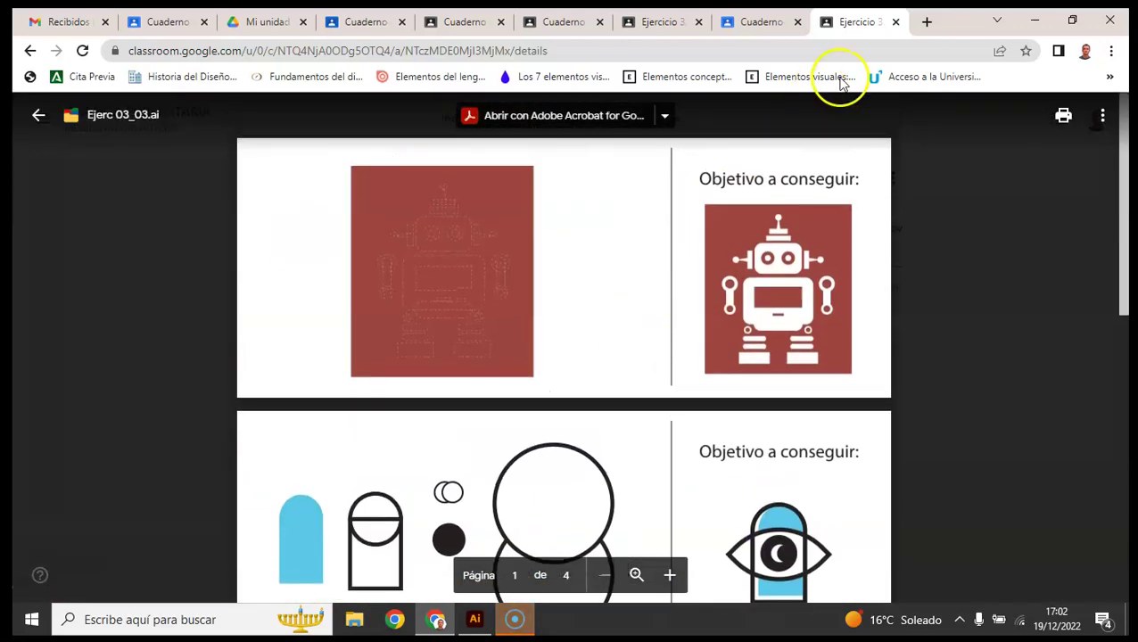
# Step: Open Ejerc 03_03.ai in a new tab to download it, then return to Illustrator
pyautogui.click(1103, 116)
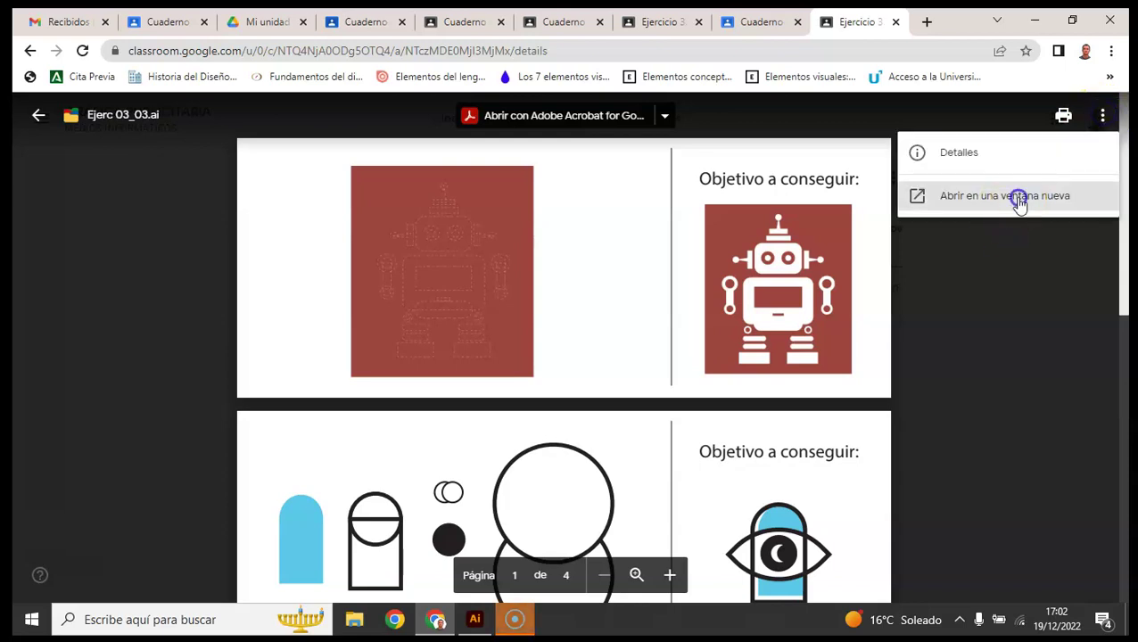
pyautogui.click(1017, 199)
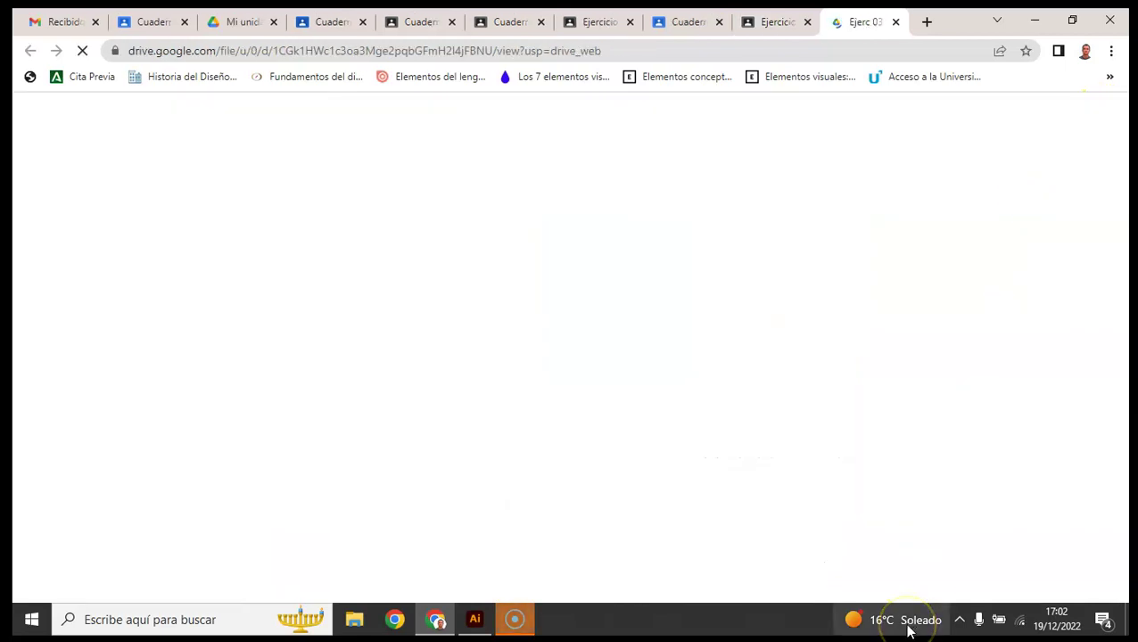
pyautogui.click(909, 630)
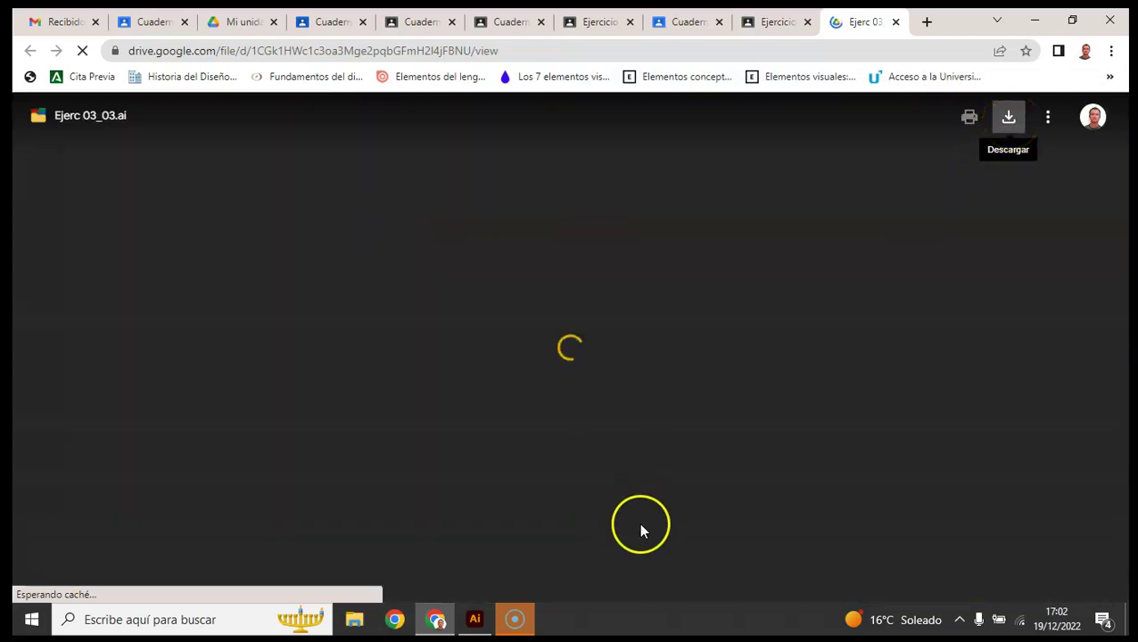
pyautogui.click(475, 619)
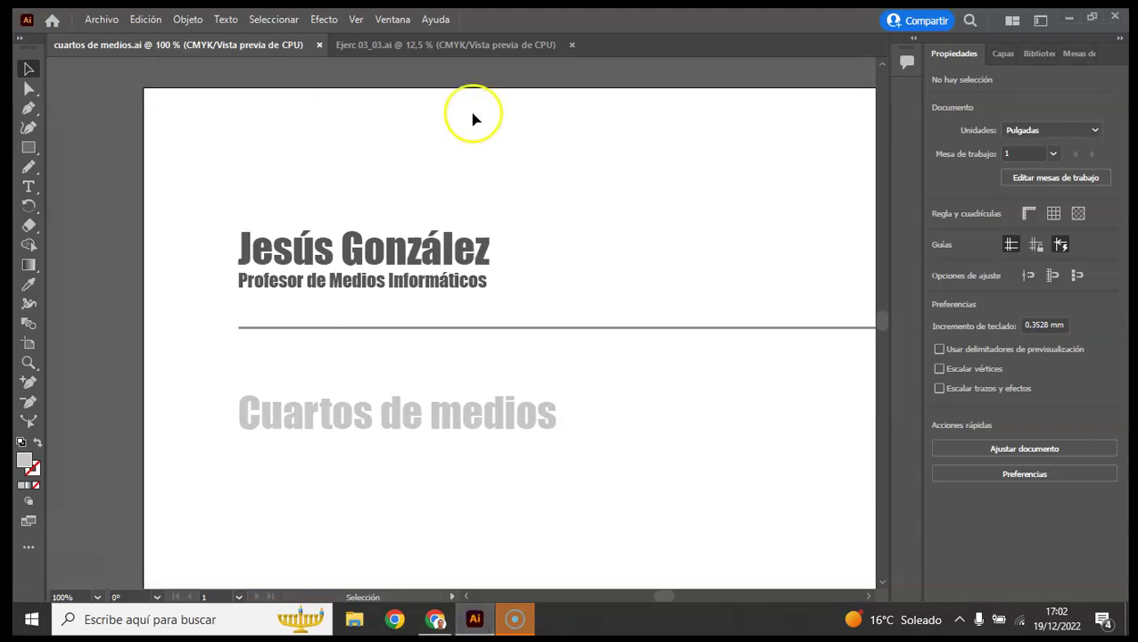
# Step: Show artboard 1 of Ejerc 03_03.ai with the robot exercise and its target
pyautogui.click(445, 44)
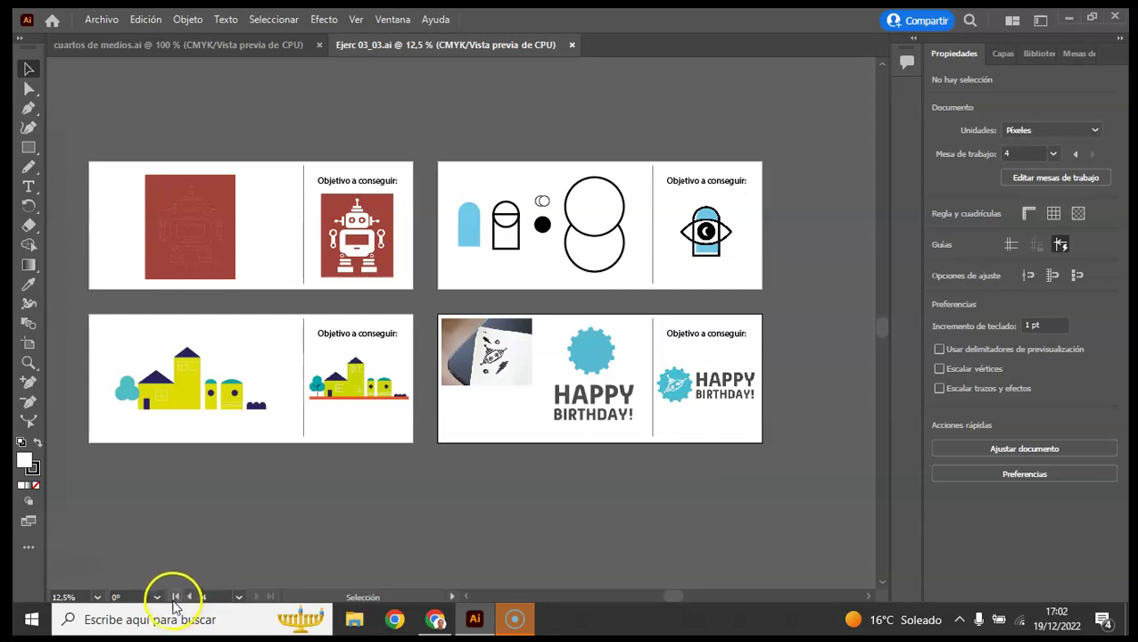
pyautogui.click(177, 598)
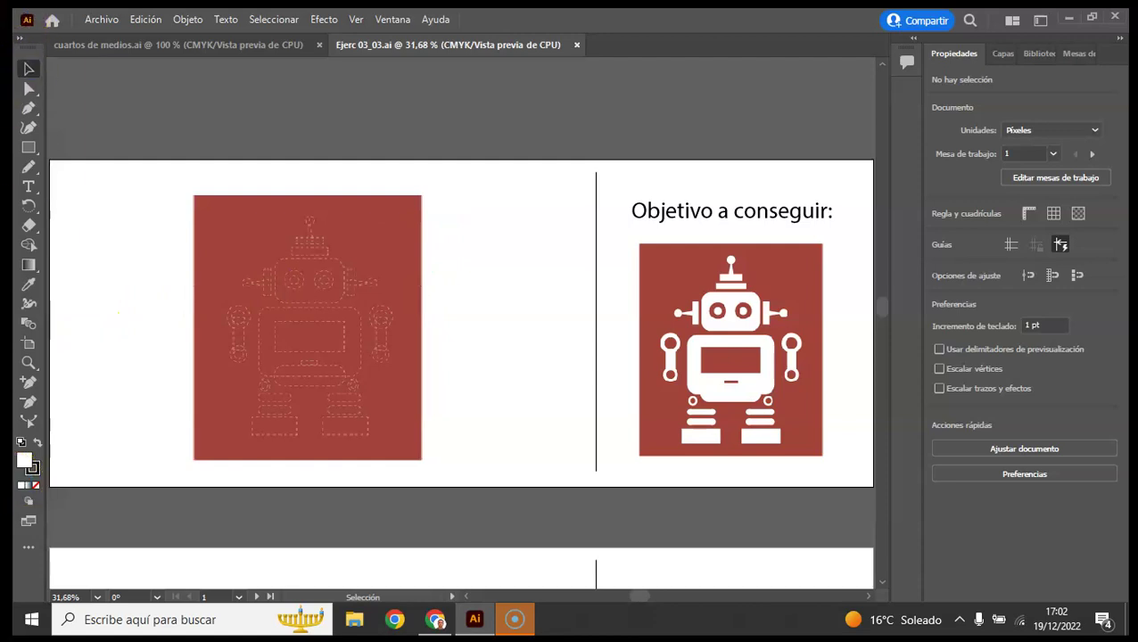
# Step: Zoom in to 100% on the robot template's head
pyautogui.click(29, 363)
pyautogui.click(298, 317)
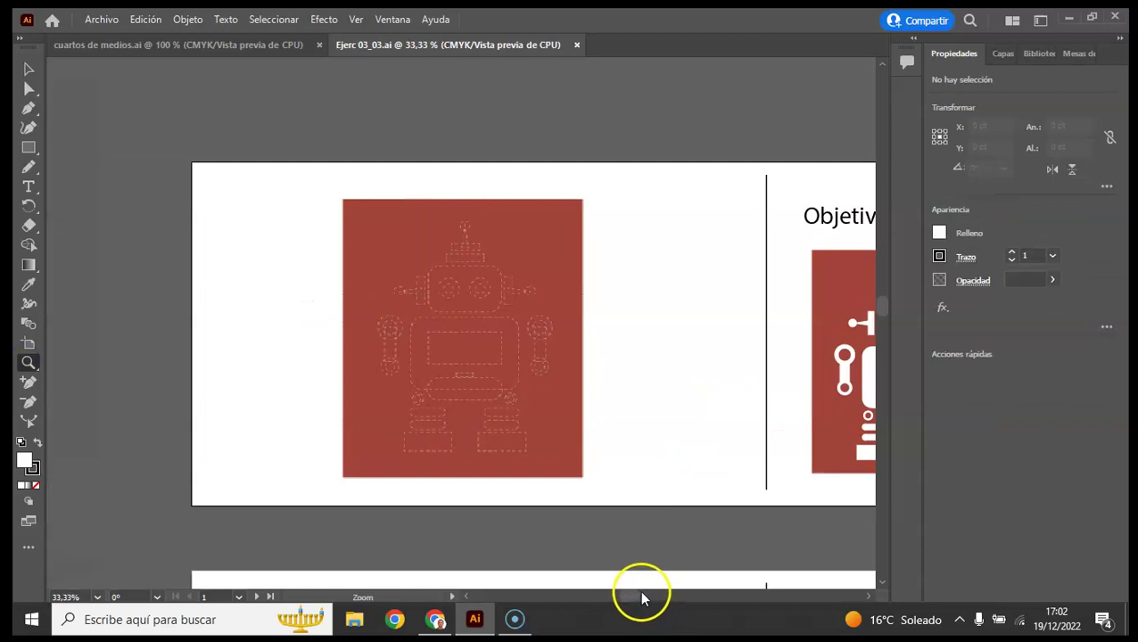
pyautogui.moveTo(635, 596); pyautogui.dragTo(644, 596)
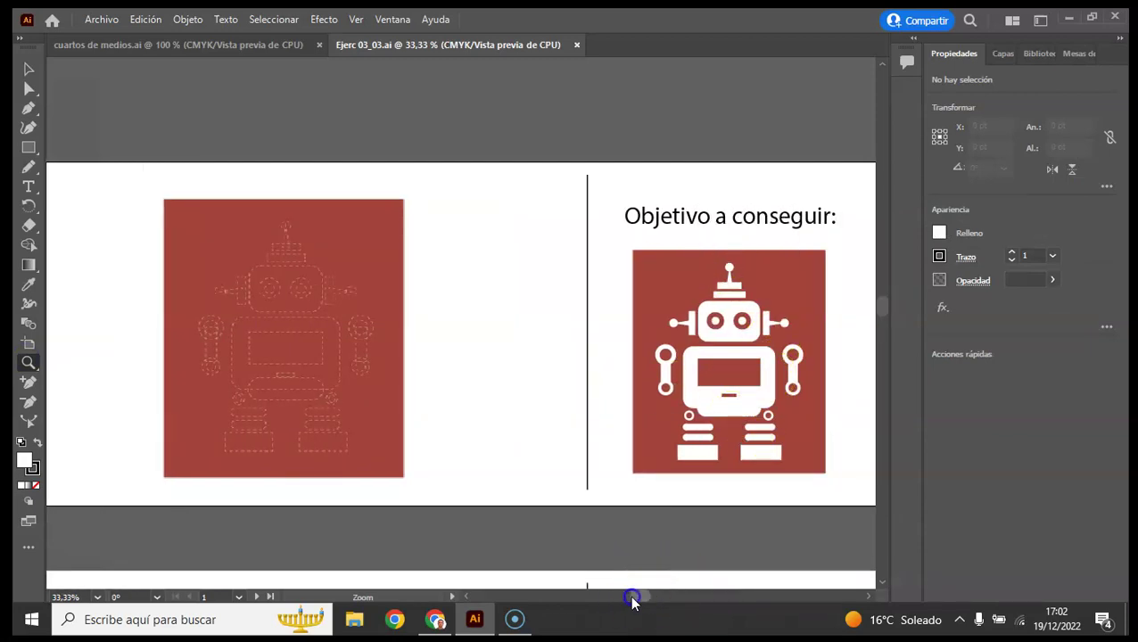
pyautogui.moveTo(631, 602); pyautogui.dragTo(622, 603)
pyautogui.click(608, 410)
pyautogui.click(480, 229)
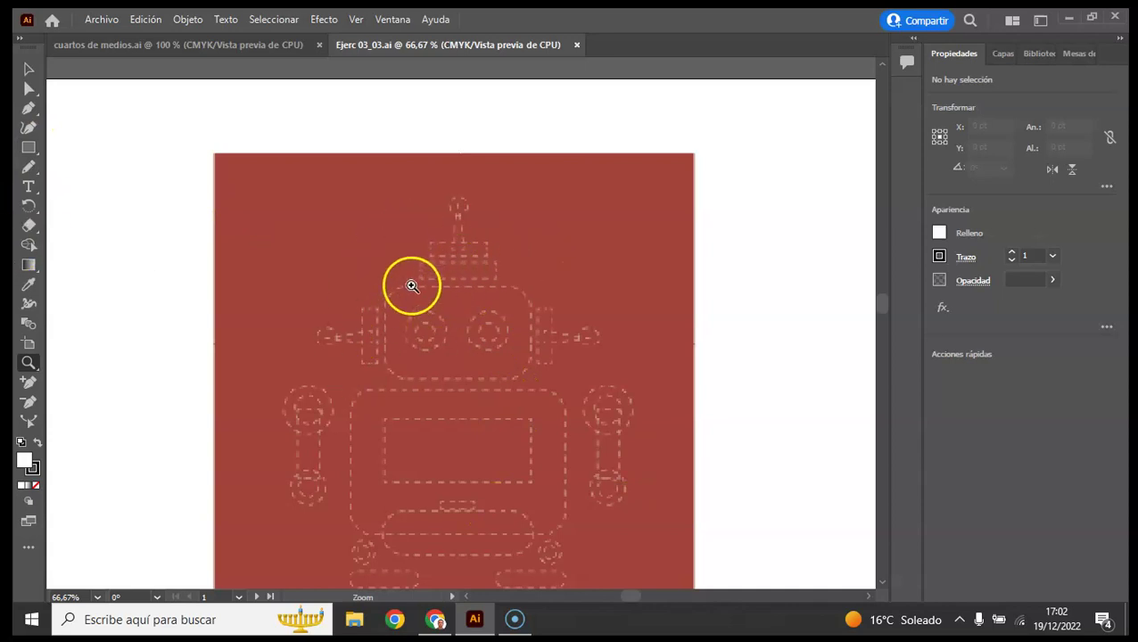
pyautogui.click(447, 278)
# Step: Lock the Objetivos layer so drawing goes onto the Trabajo layer
pyautogui.click(28, 148)
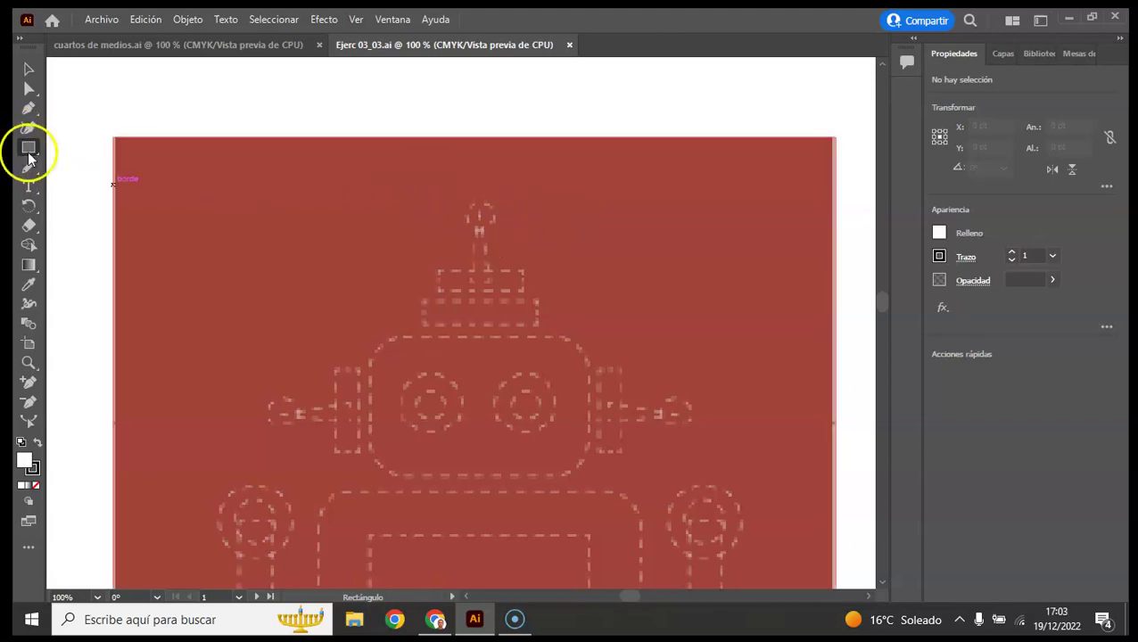
pyautogui.click(1002, 56)
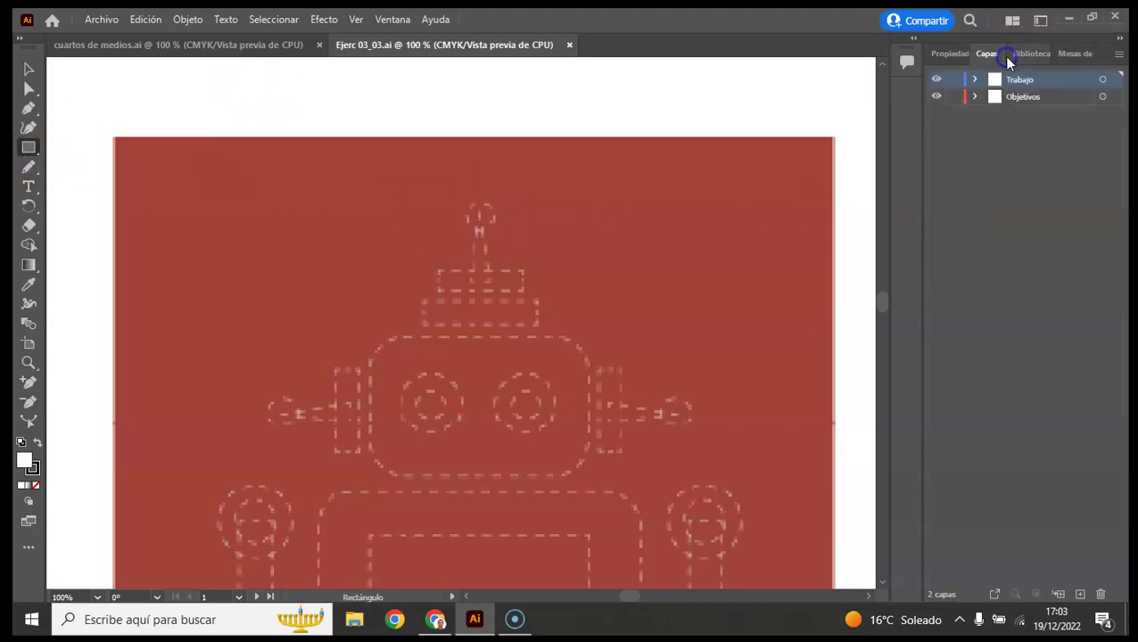
pyautogui.click(936, 97)
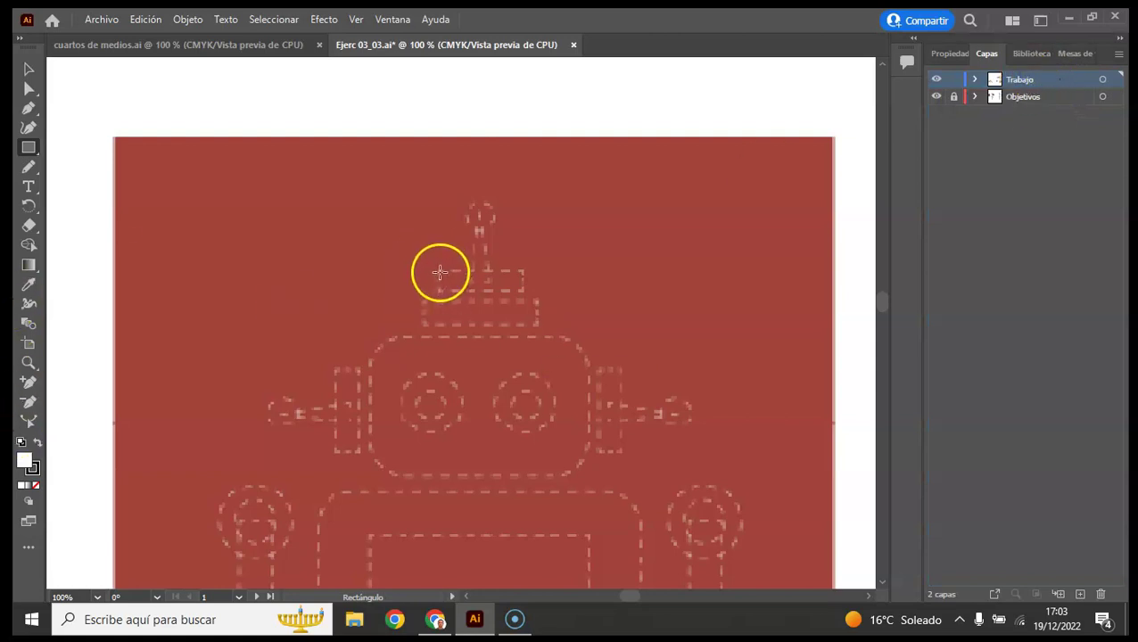
# Step: Trace the hat with two white rectangles: a top piece and a wider lower band
pyautogui.moveTo(439, 270); pyautogui.dragTo(524, 290)
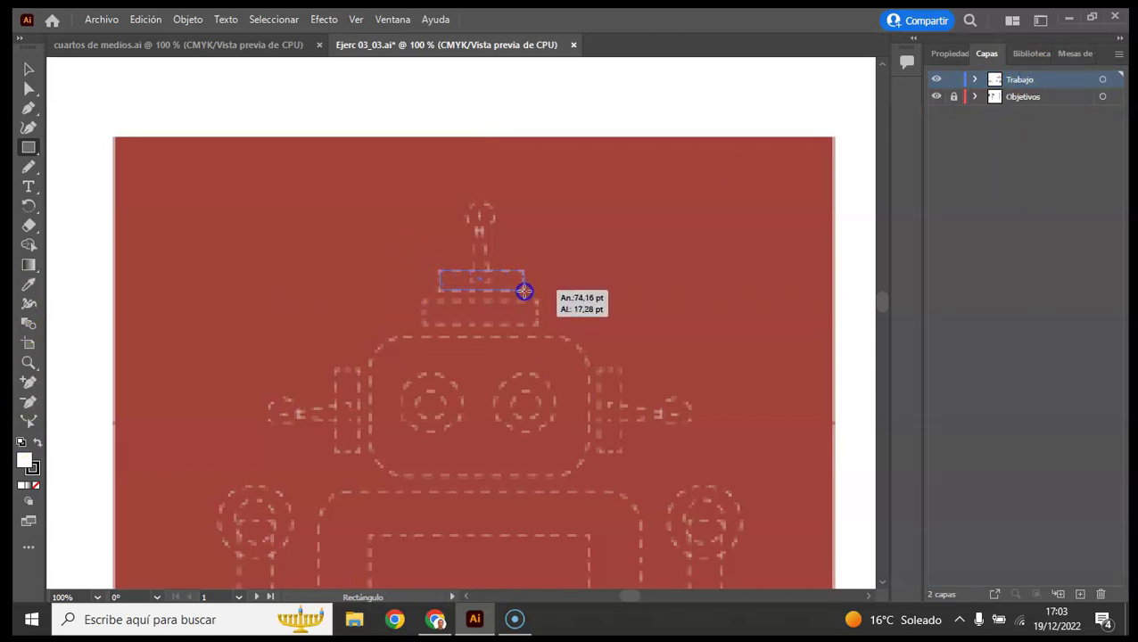
pyautogui.moveTo(524, 291); pyautogui.dragTo(525, 291)
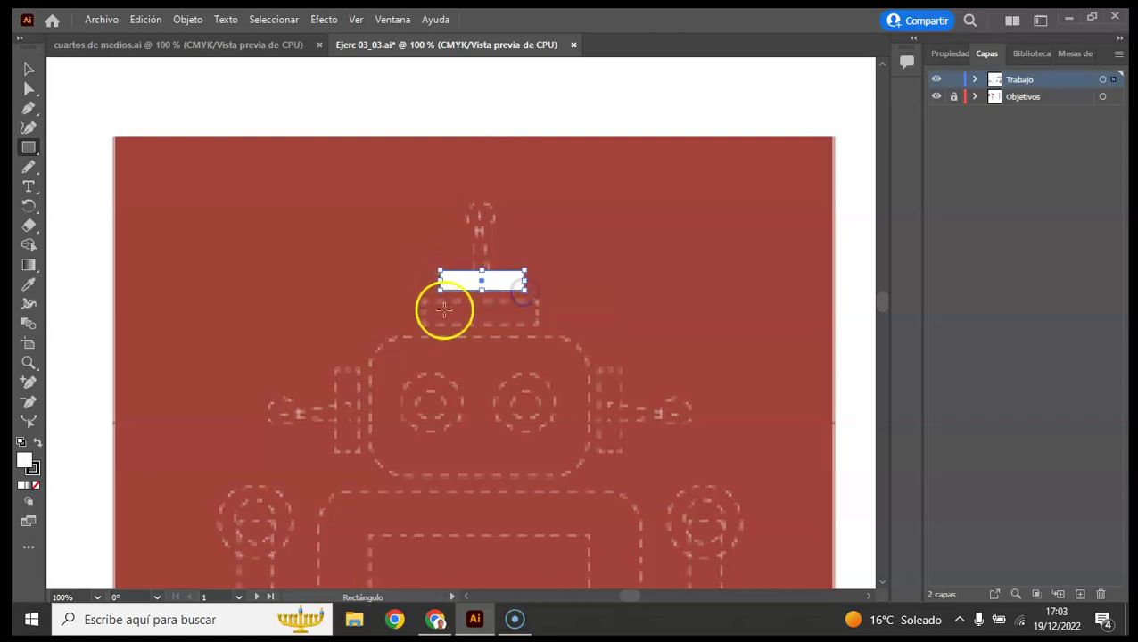
pyautogui.moveTo(422, 300); pyautogui.dragTo(540, 323)
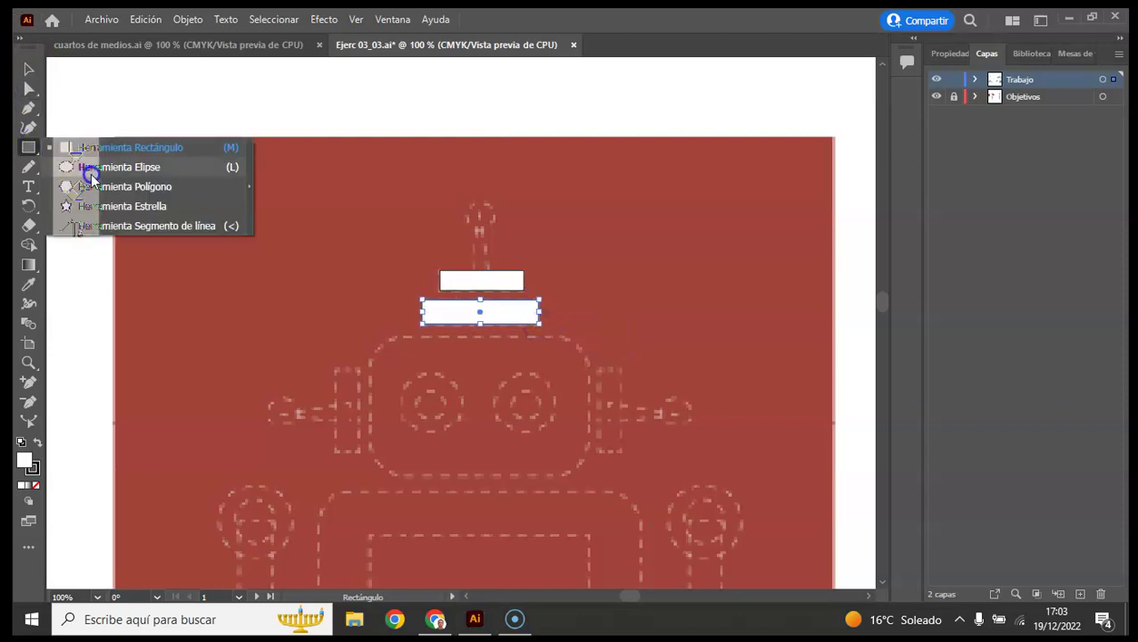
# Step: Draw a small white circle at the antenna tip
pyautogui.moveTo(26, 145); pyautogui.dragTo(89, 165)
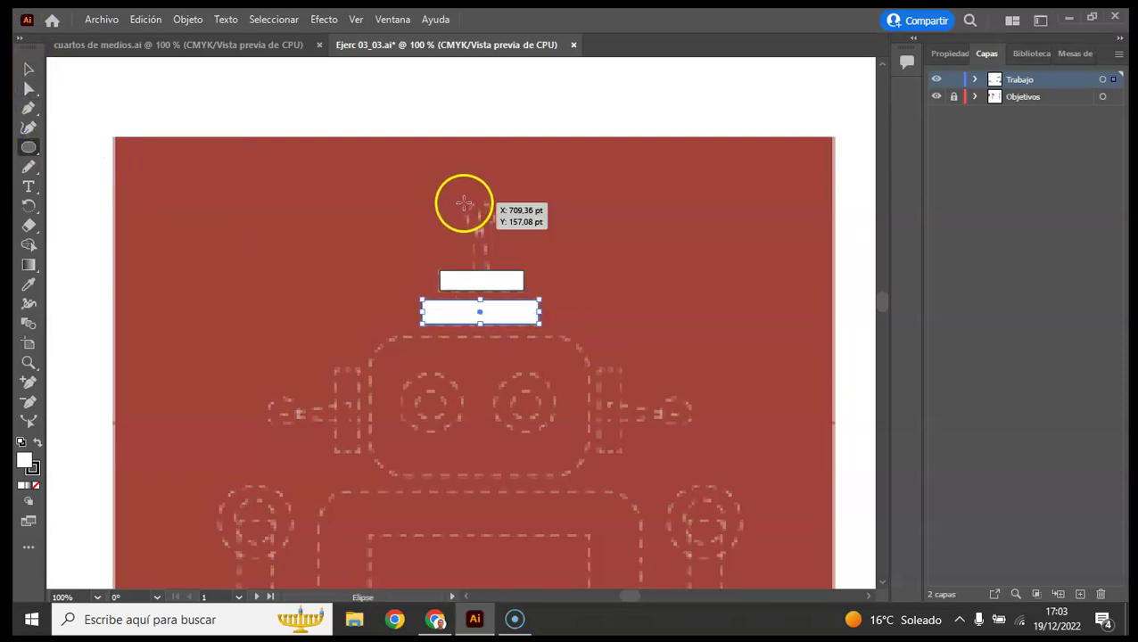
pyautogui.moveTo(466, 203); pyautogui.dragTo(488, 231)
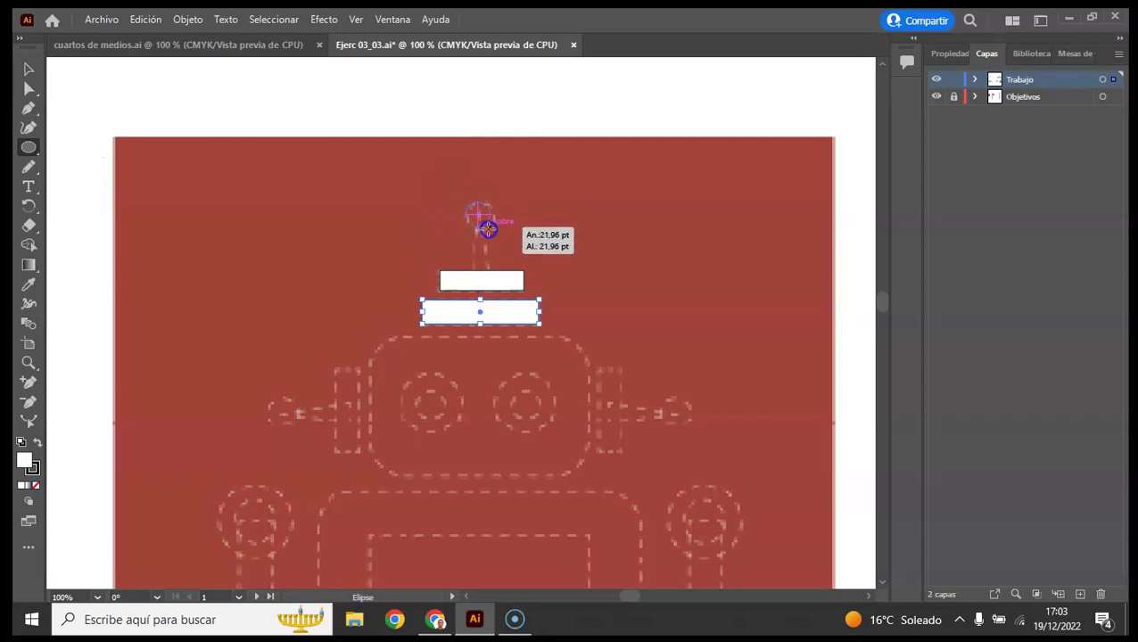
pyautogui.moveTo(488, 231); pyautogui.dragTo(496, 232)
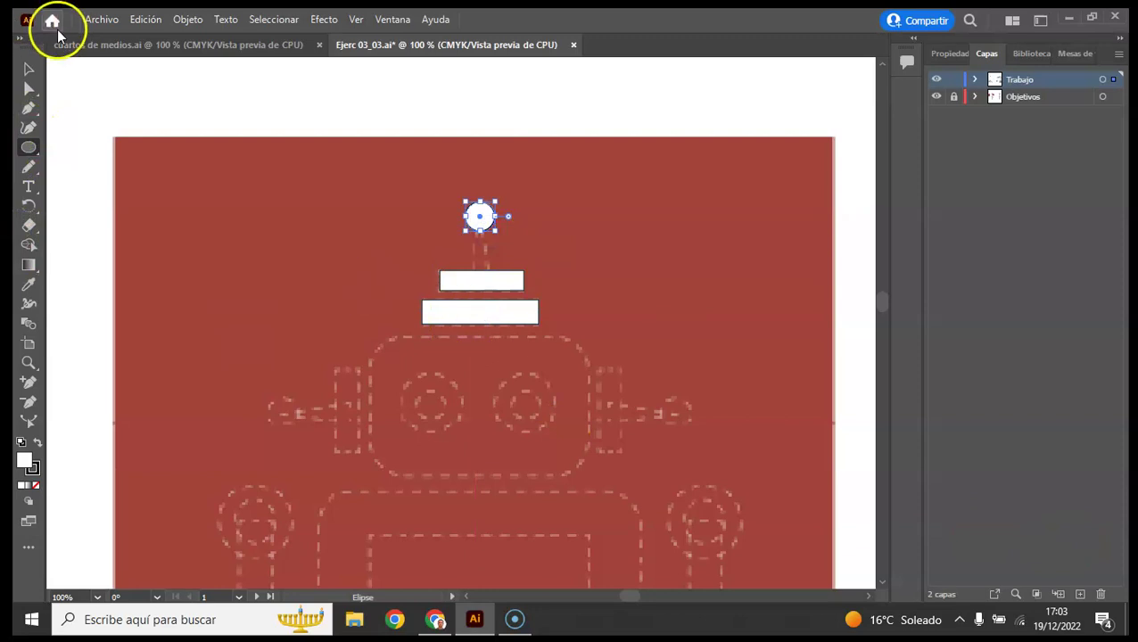
pyautogui.click(27, 151)
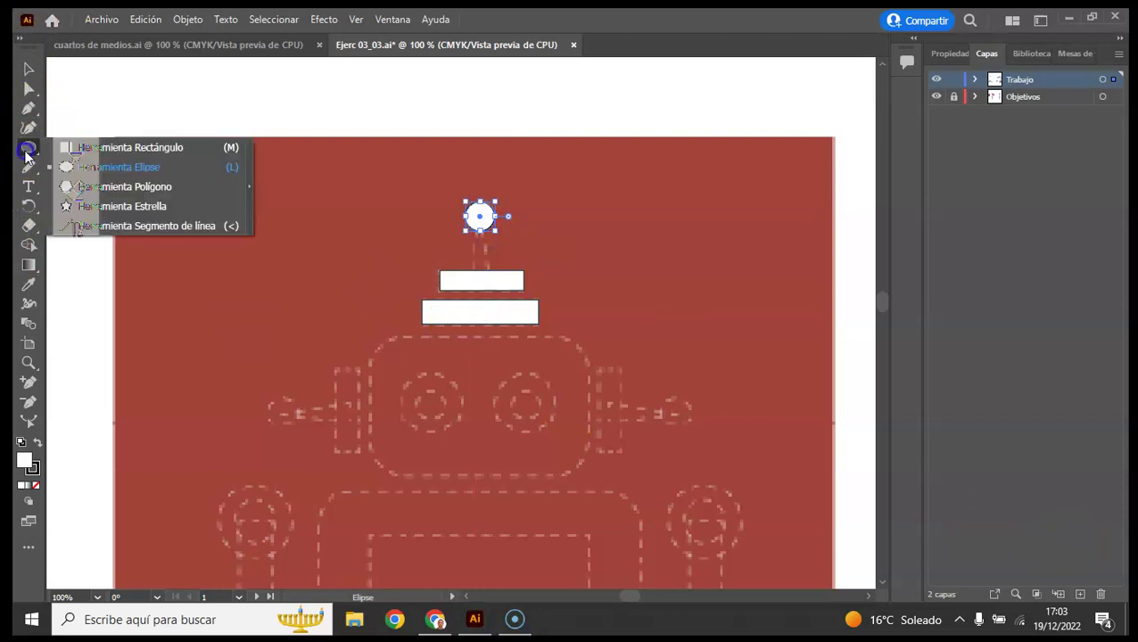
pyautogui.click(75, 189)
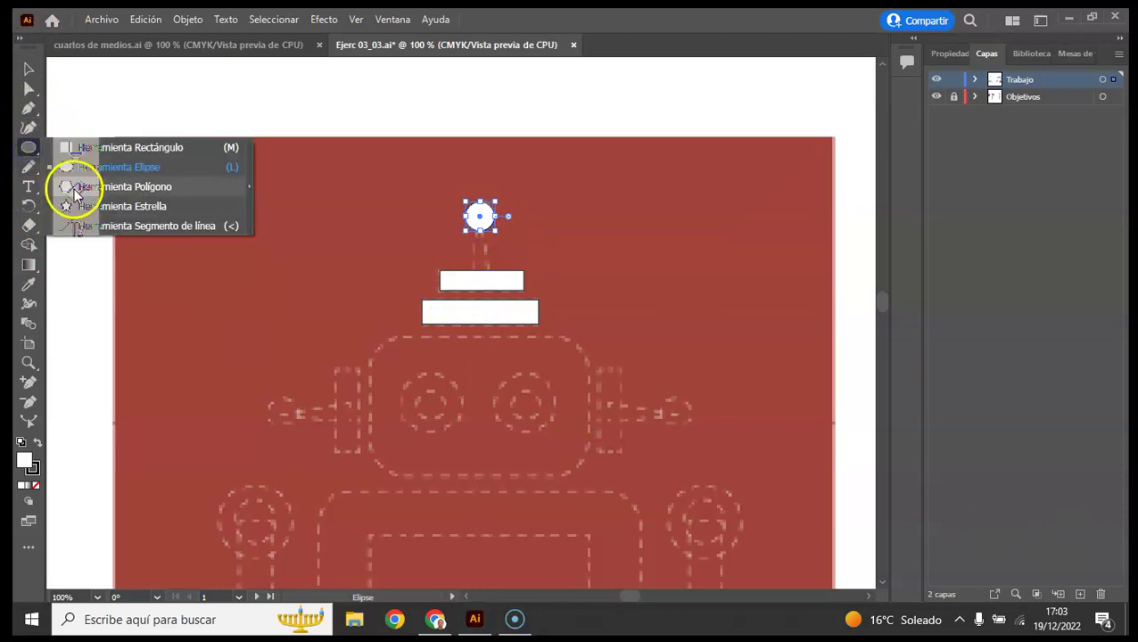
# Step: Create a three-sided polygon, narrow it into a thin spike and move it under the antenna circle
pyautogui.click(320, 256)
pyautogui.click(546, 308)
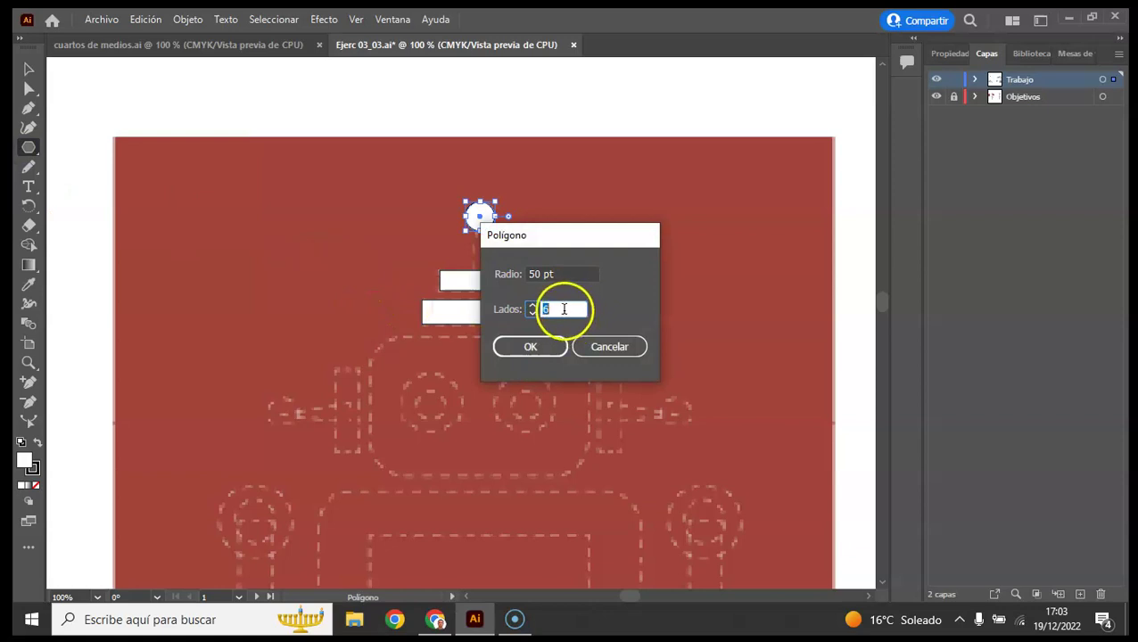
pyautogui.click(530, 350)
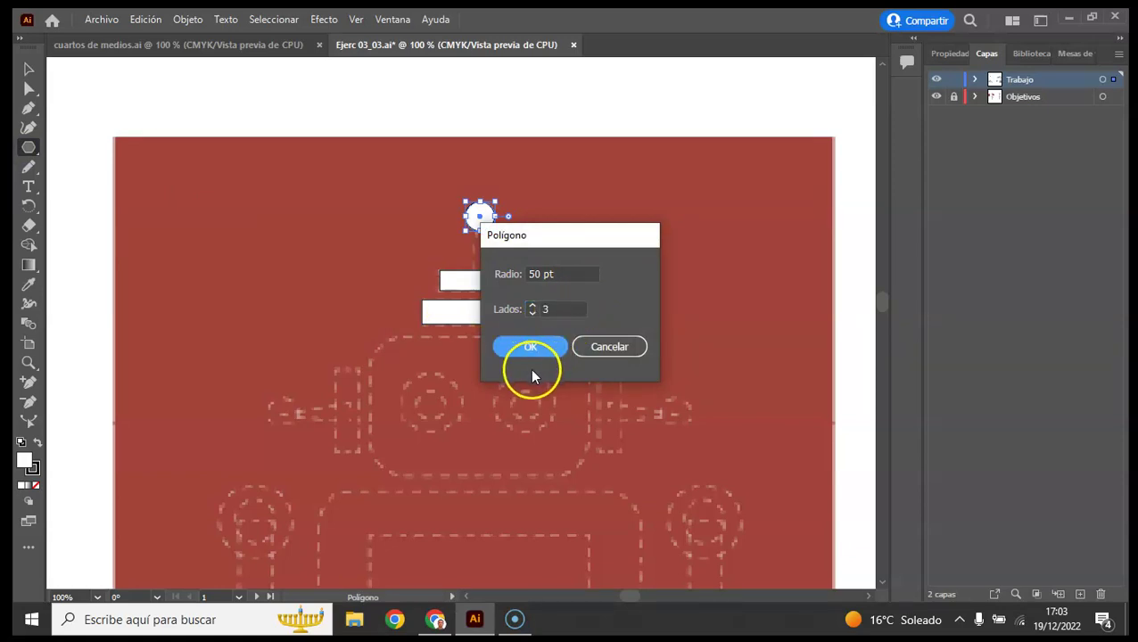
pyautogui.click(28, 68)
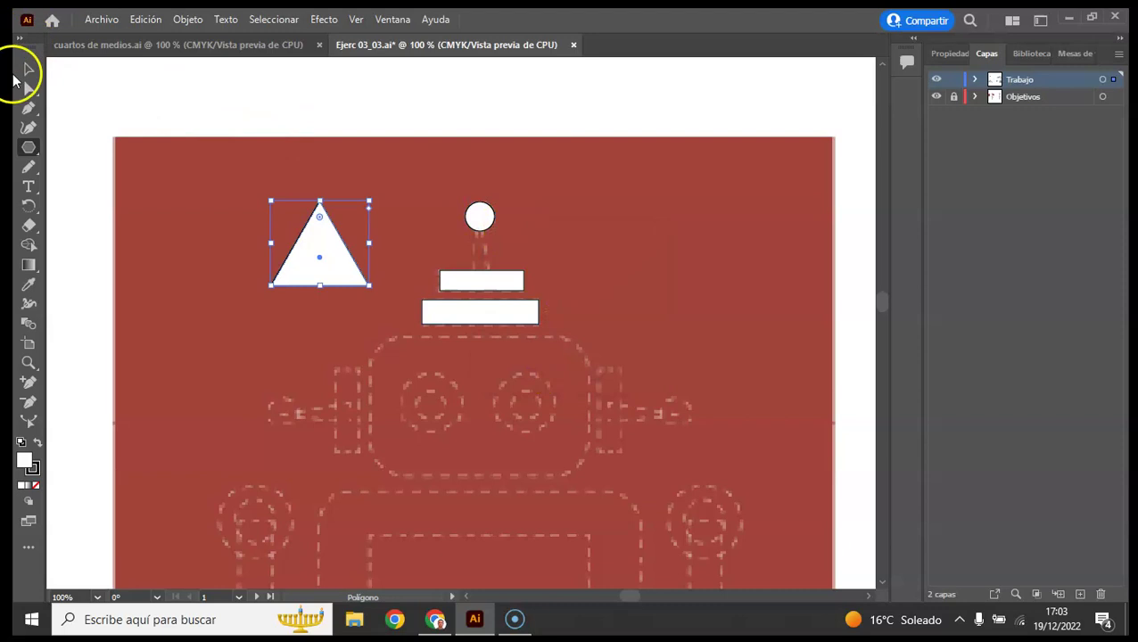
pyautogui.moveTo(271, 200); pyautogui.dragTo(346, 211)
pyautogui.moveTo(356, 256)
pyautogui.mouseDown()
pyautogui.moveTo(476, 266)
pyautogui.moveTo(489, 287)
pyautogui.mouseUp()
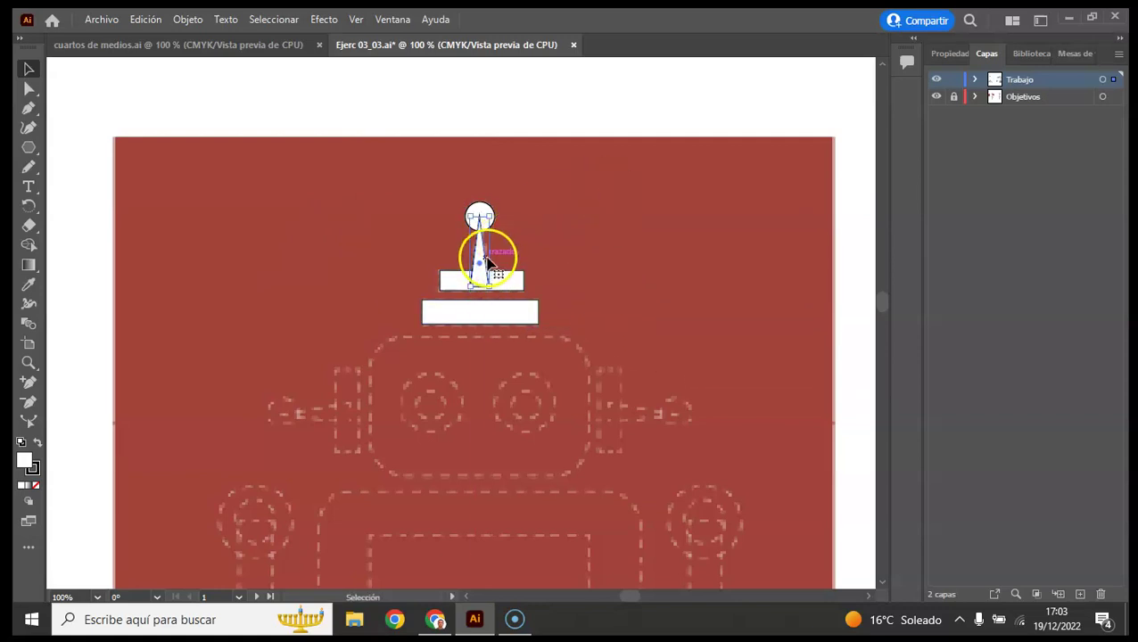
# Step: Stretch the triangle into the antenna stem and select all antenna pieces together
pyautogui.click(489, 214)
pyautogui.click(484, 258)
pyautogui.moveTo(487, 217); pyautogui.dragTo(497, 214)
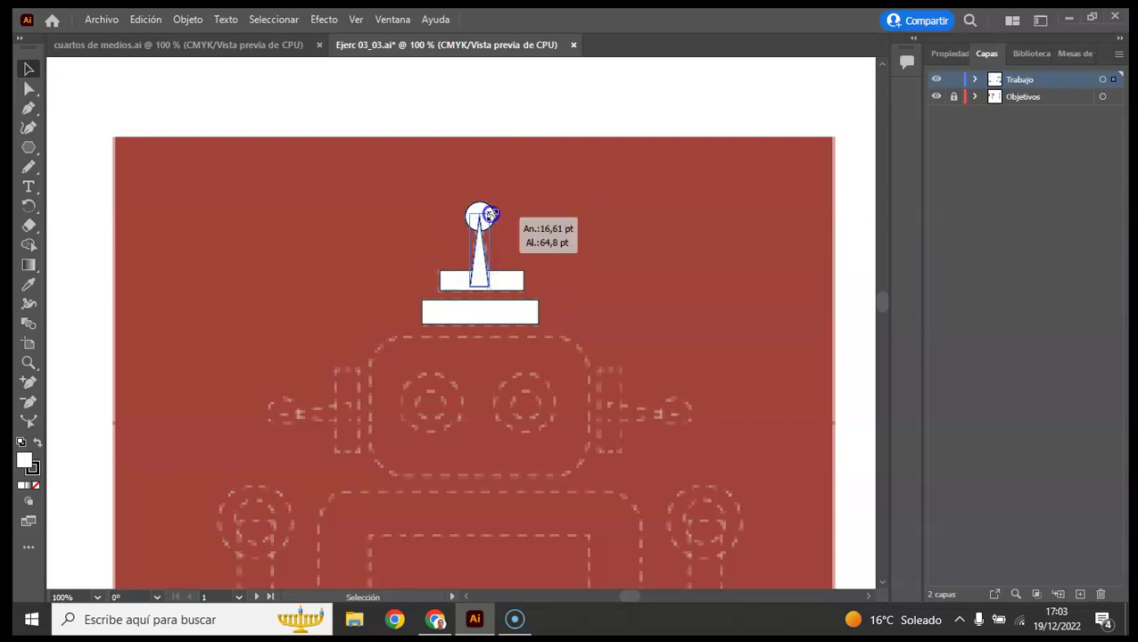
pyautogui.click(492, 284)
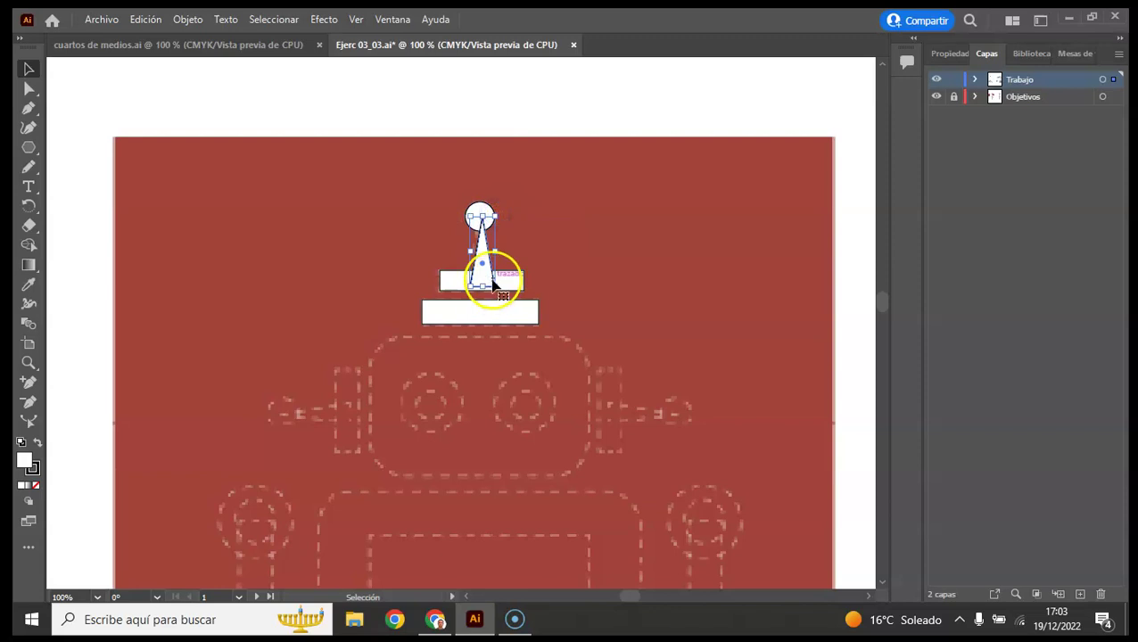
pyautogui.click(543, 95)
pyautogui.moveTo(354, 98); pyautogui.dragTo(559, 310)
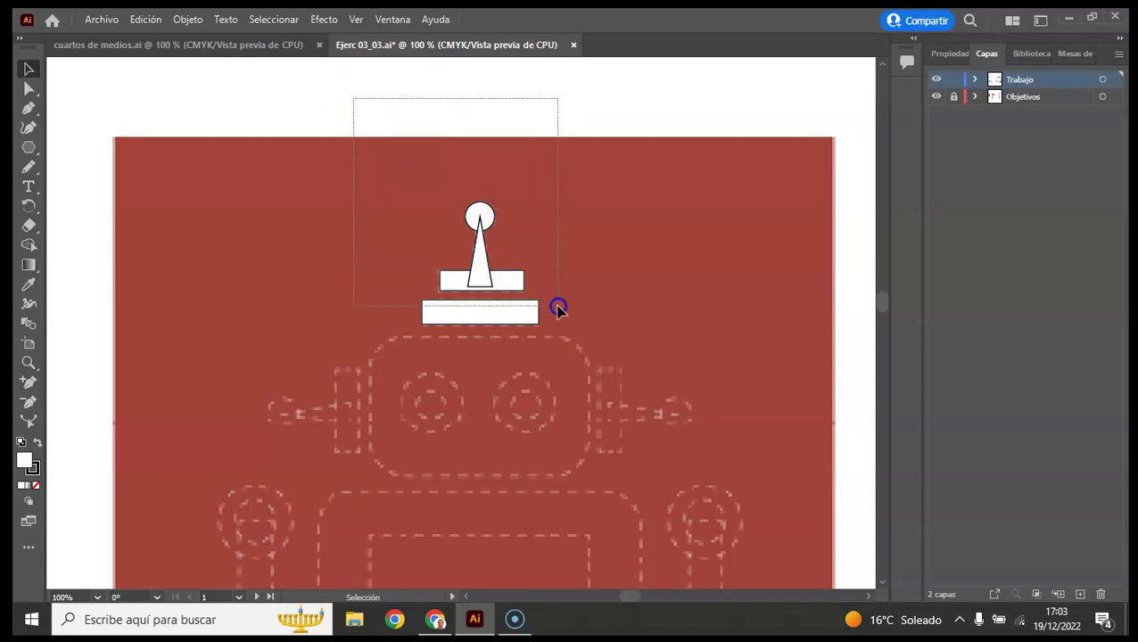
# Step: Centre the antenna pieces on each other with Align Horizontal Centre
pyautogui.click(953, 53)
pyautogui.click(996, 379)
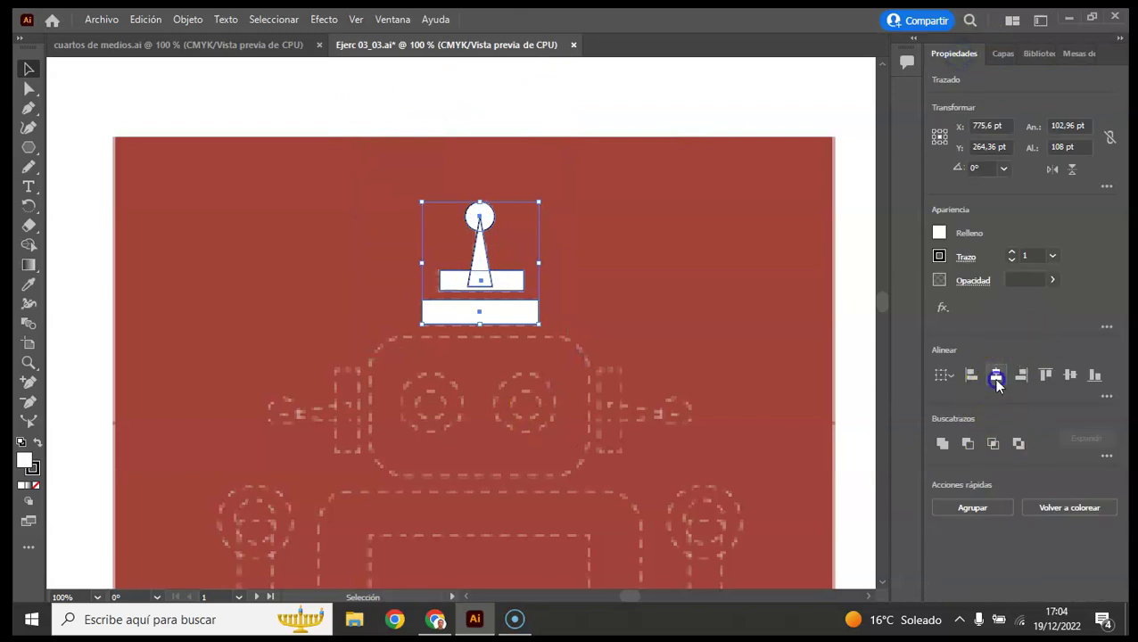
pyautogui.click(219, 91)
# Step: Duplicate the antenna, rotate the copy 90° and place it against the head's left side
pyautogui.moveTo(357, 109)
pyautogui.mouseDown()
pyautogui.moveTo(598, 272)
pyautogui.moveTo(598, 285)
pyautogui.mouseUp()
pyautogui.moveTo(500, 285); pyautogui.dragTo(305, 379)
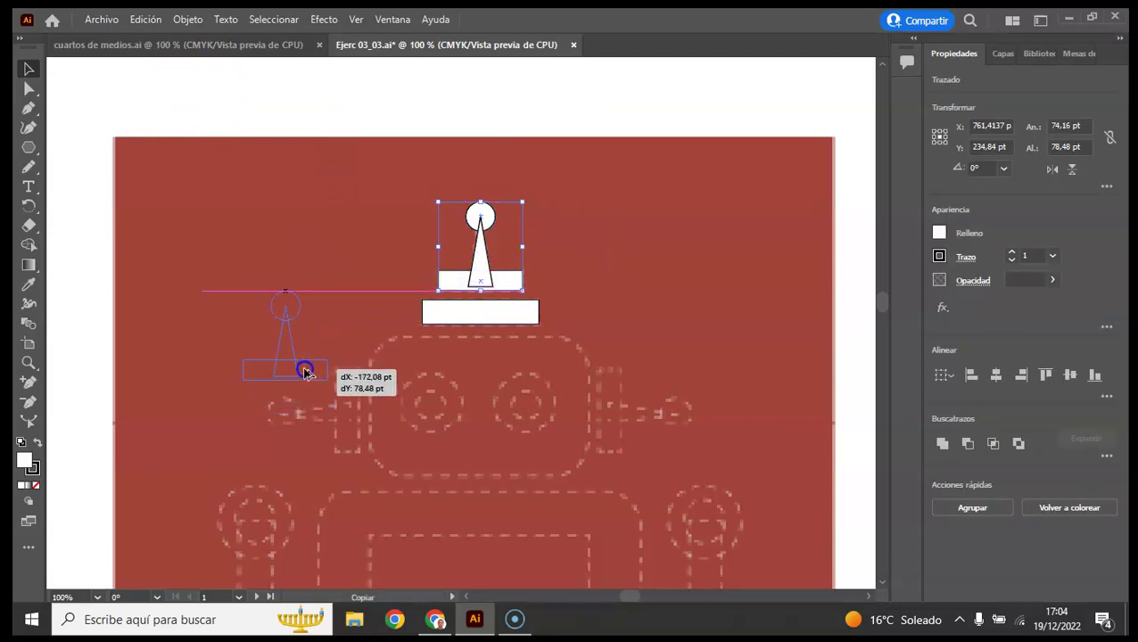
pyautogui.moveTo(305, 379); pyautogui.dragTo(307, 406)
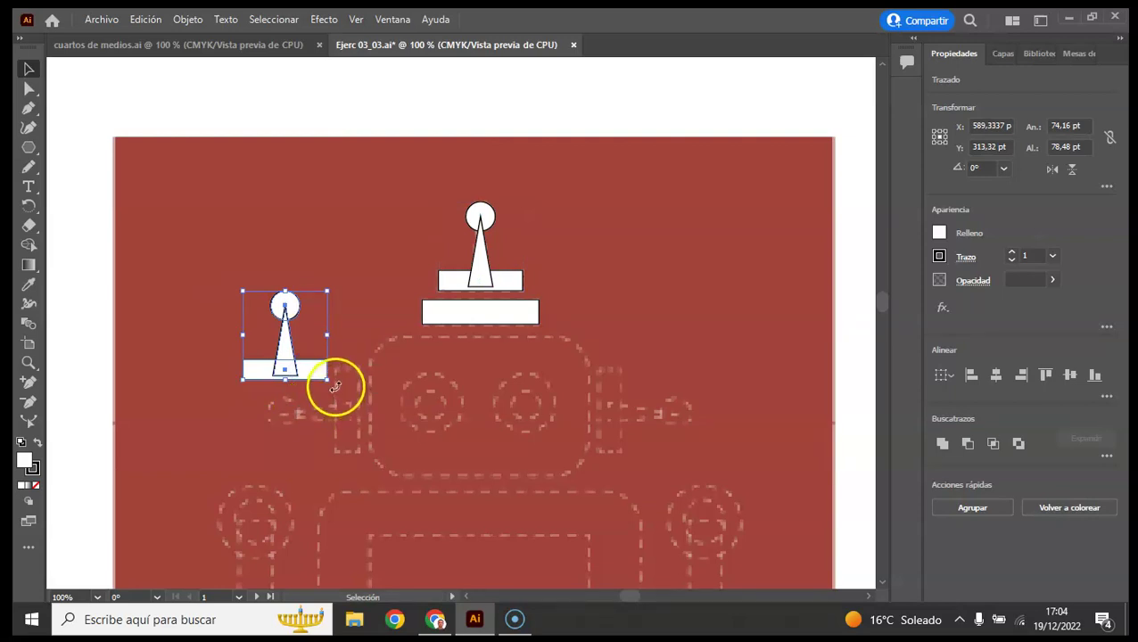
pyautogui.moveTo(334, 386); pyautogui.dragTo(380, 274)
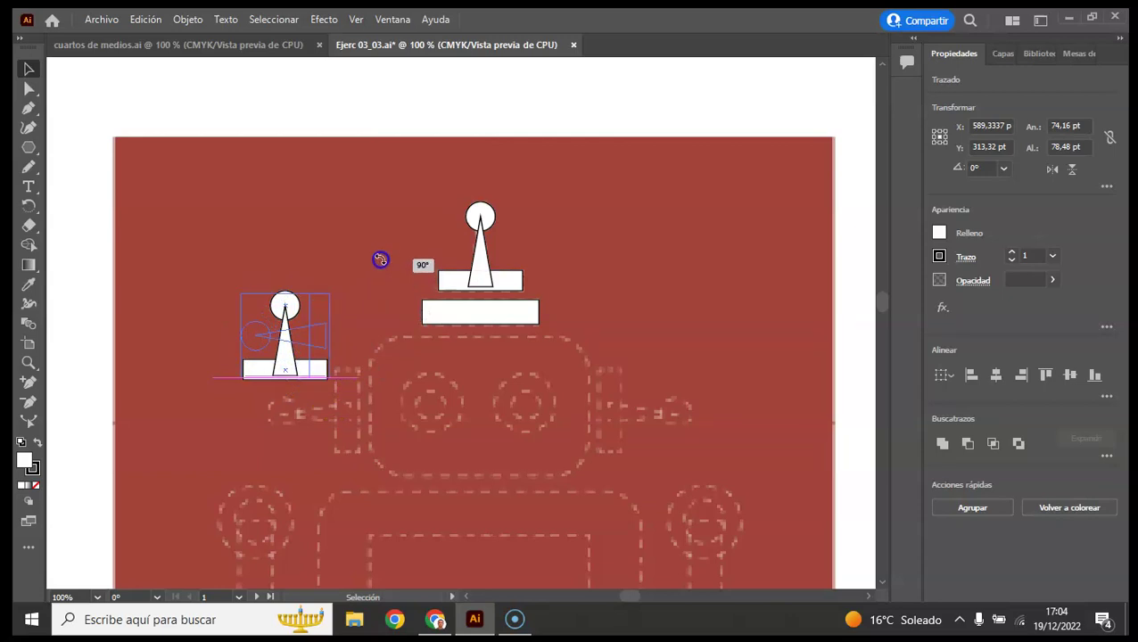
pyautogui.moveTo(381, 259); pyautogui.dragTo(381, 263)
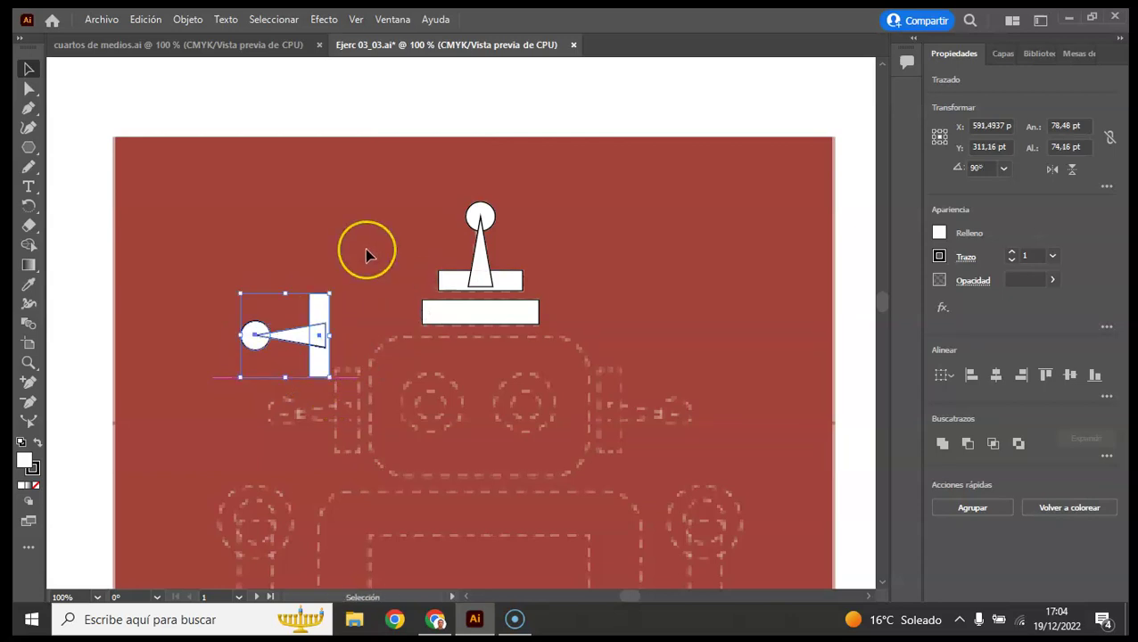
pyautogui.moveTo(319, 326); pyautogui.dragTo(351, 403)
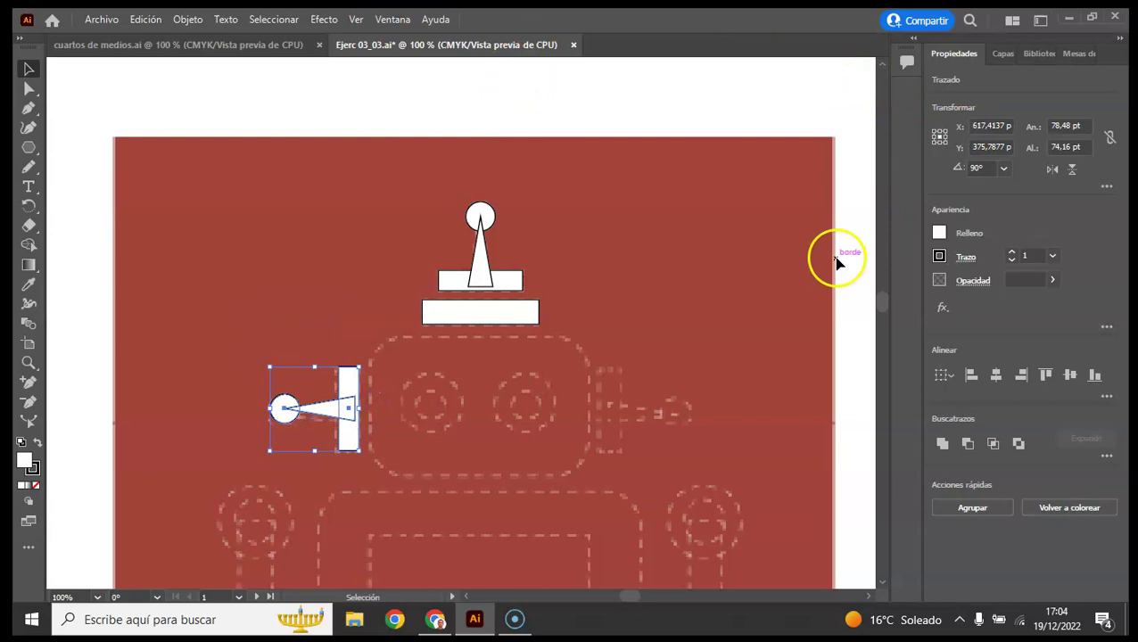
# Step: Give the sideways antenna copy no fill and a 2 pt black stroke
pyautogui.click(939, 232)
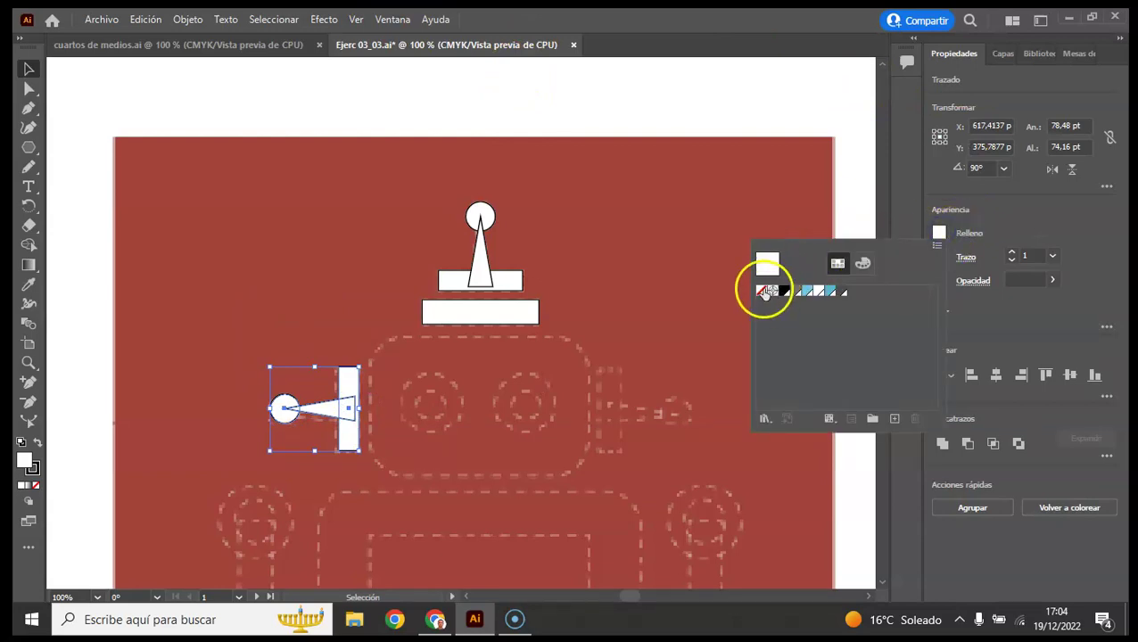
pyautogui.click(761, 289)
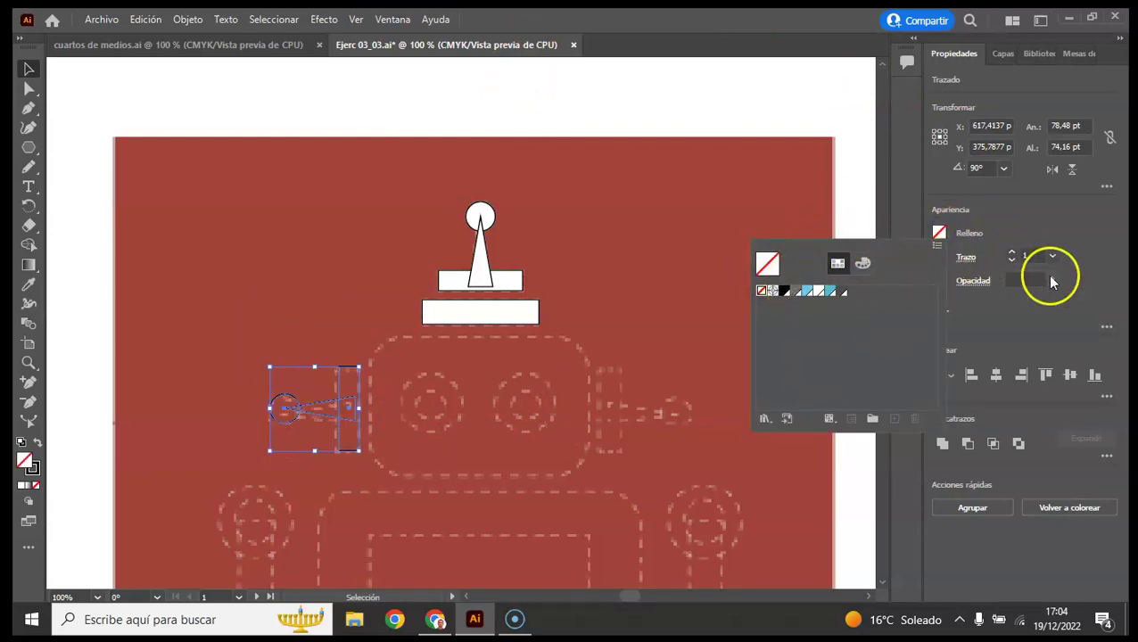
pyautogui.click(1013, 258)
pyautogui.click(1013, 255)
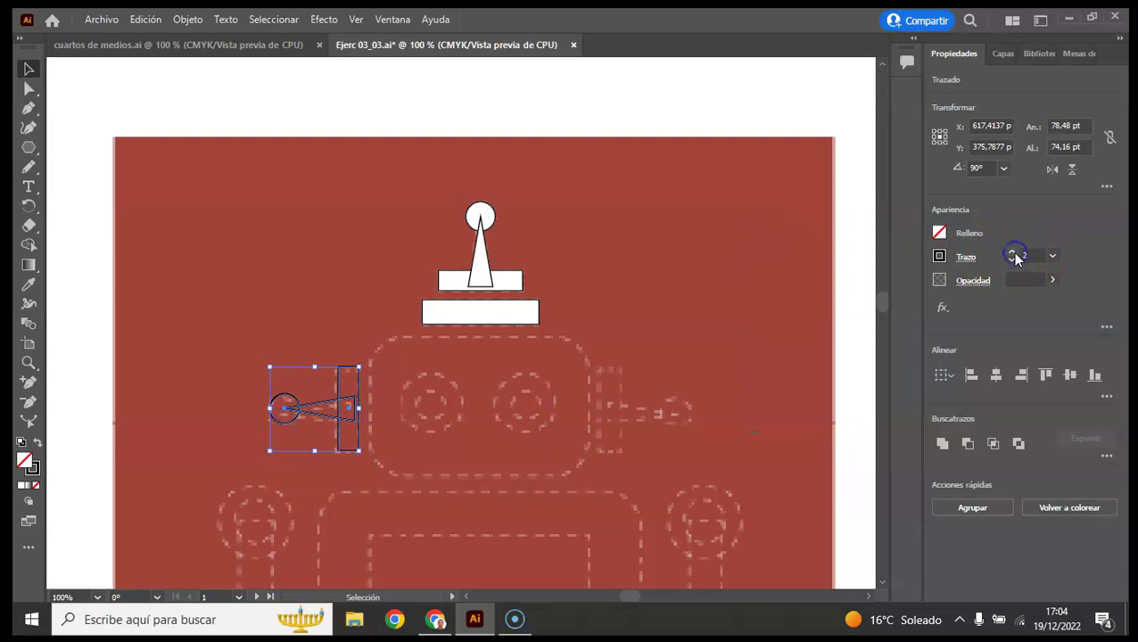
pyautogui.click(671, 107)
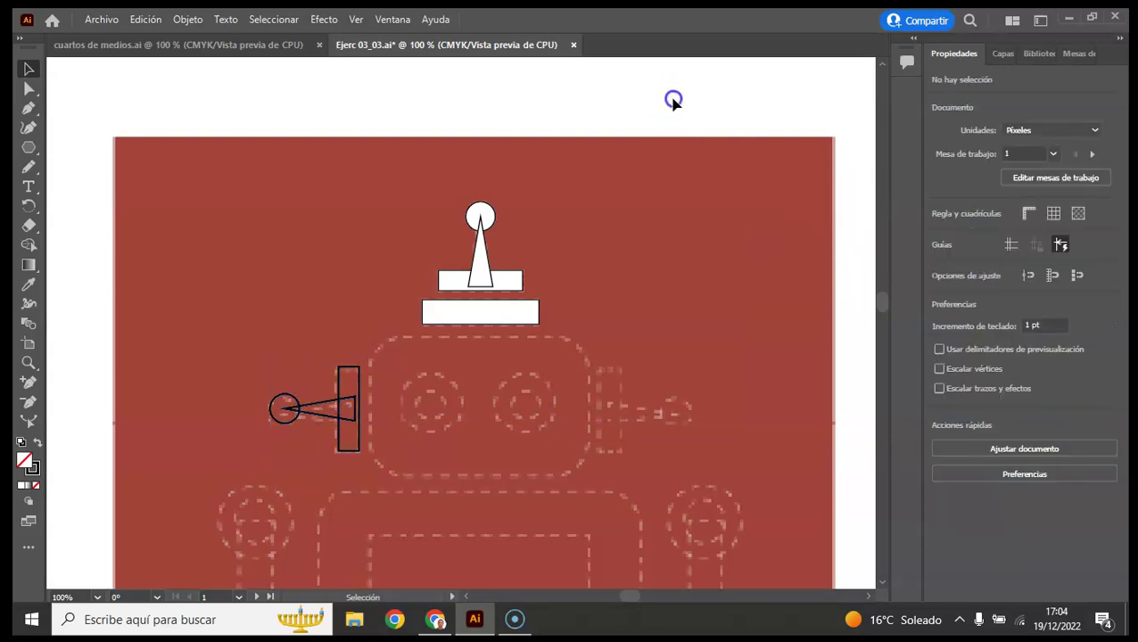
pyautogui.moveTo(378, 473); pyautogui.dragTo(375, 470)
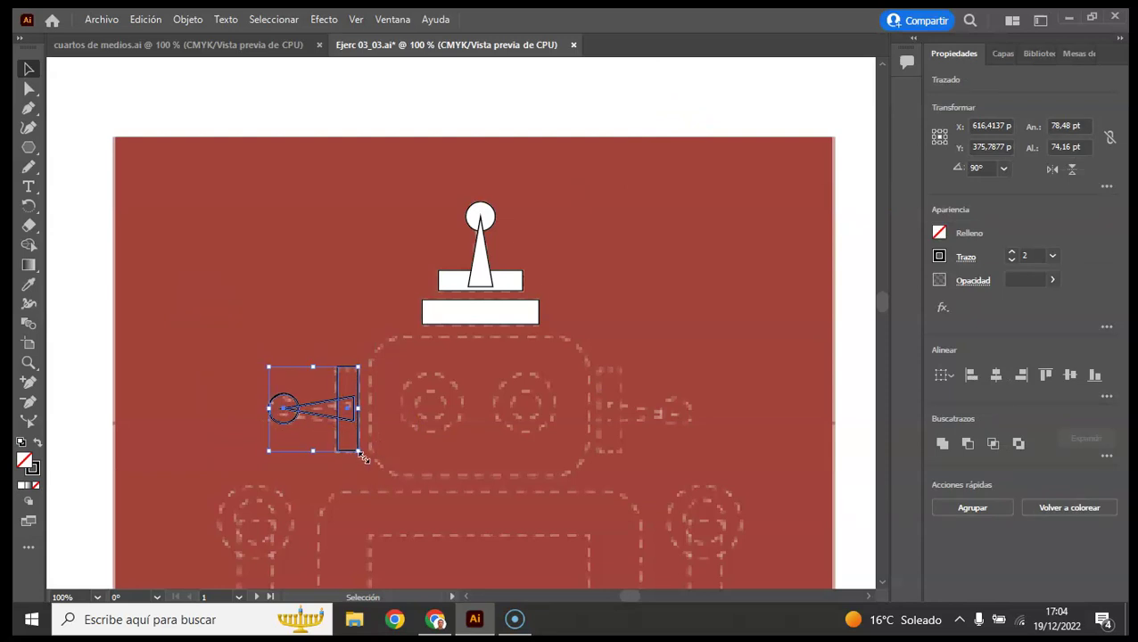
pyautogui.click(331, 157)
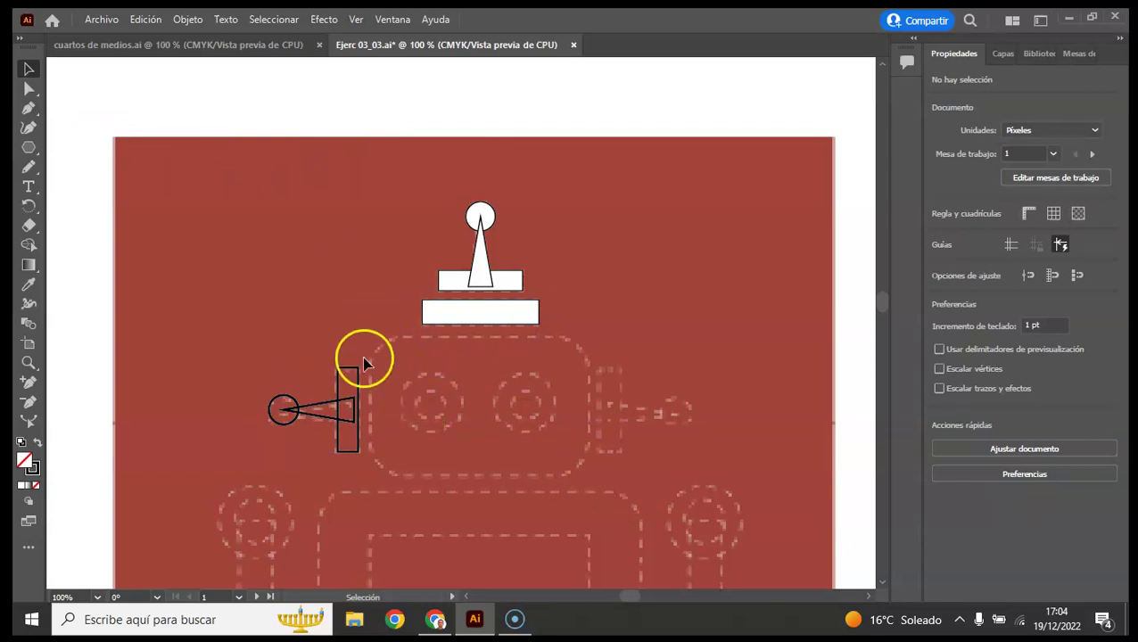
# Step: Draw a roughly 193 × 122 pt rectangle over the head guide and round its corners
pyautogui.click(29, 147)
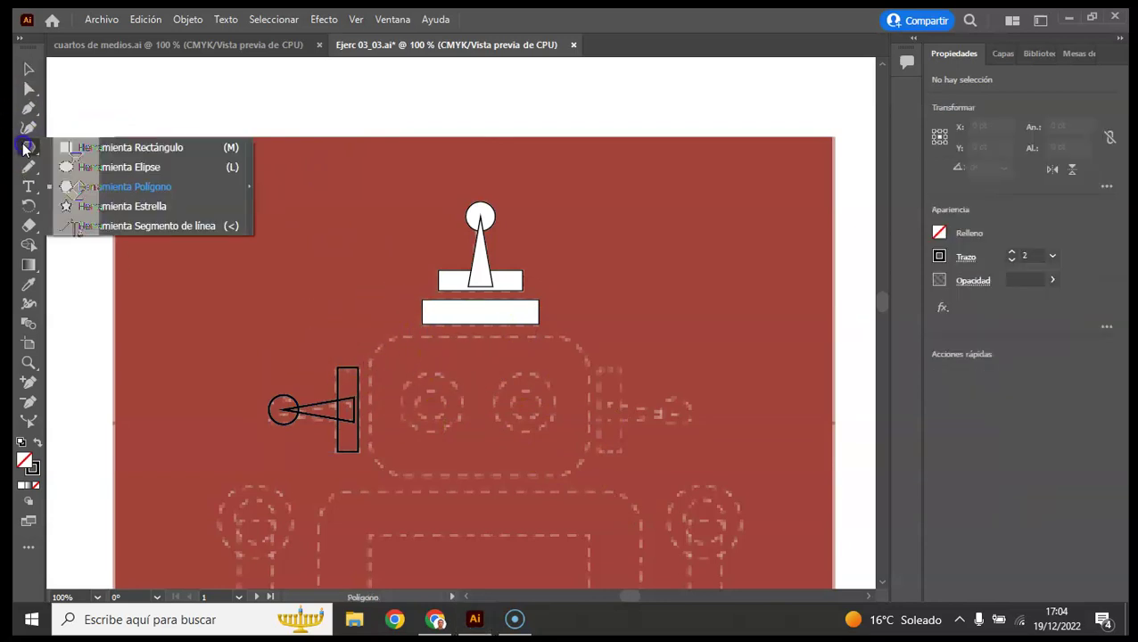
pyautogui.click(92, 148)
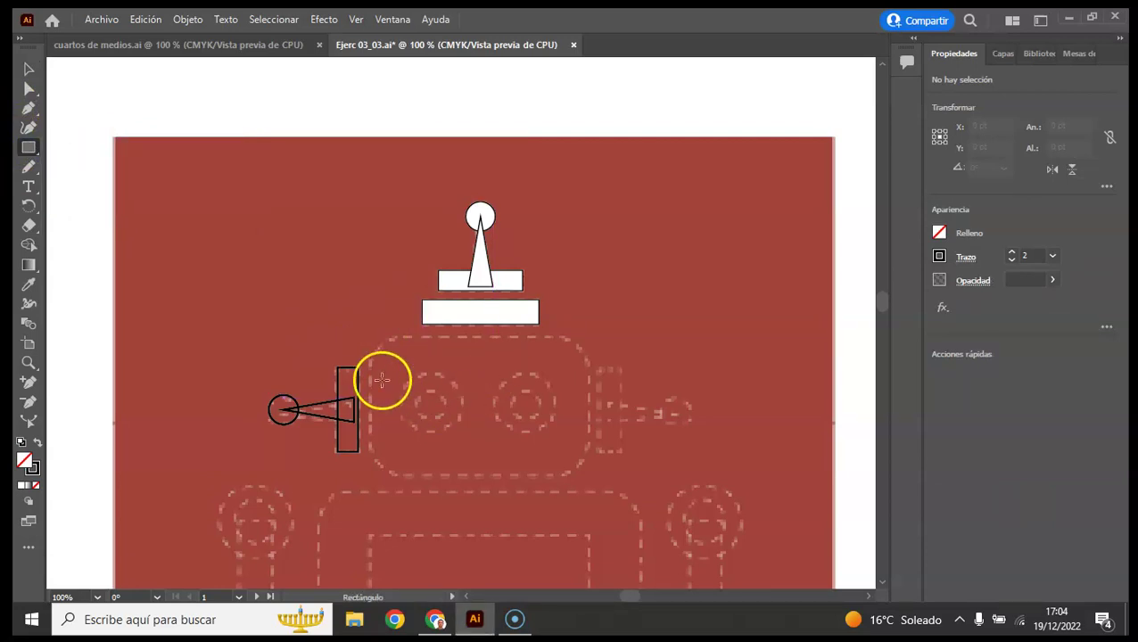
pyautogui.moveTo(369, 338); pyautogui.dragTo(589, 476)
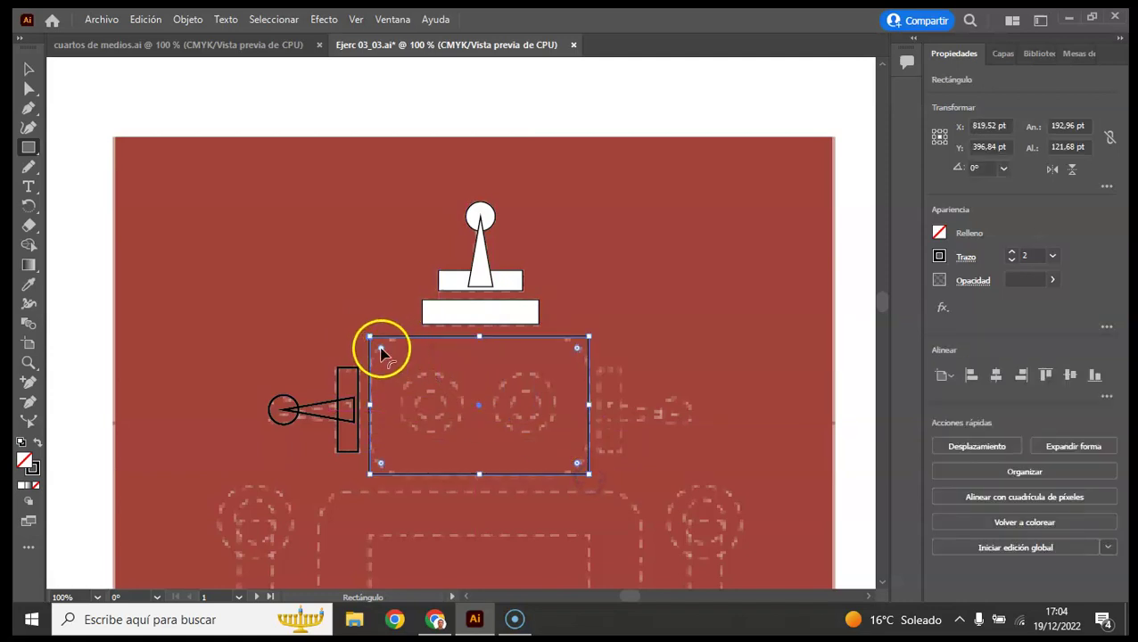
pyautogui.moveTo(380, 351); pyautogui.dragTo(394, 383)
pyautogui.click(28, 69)
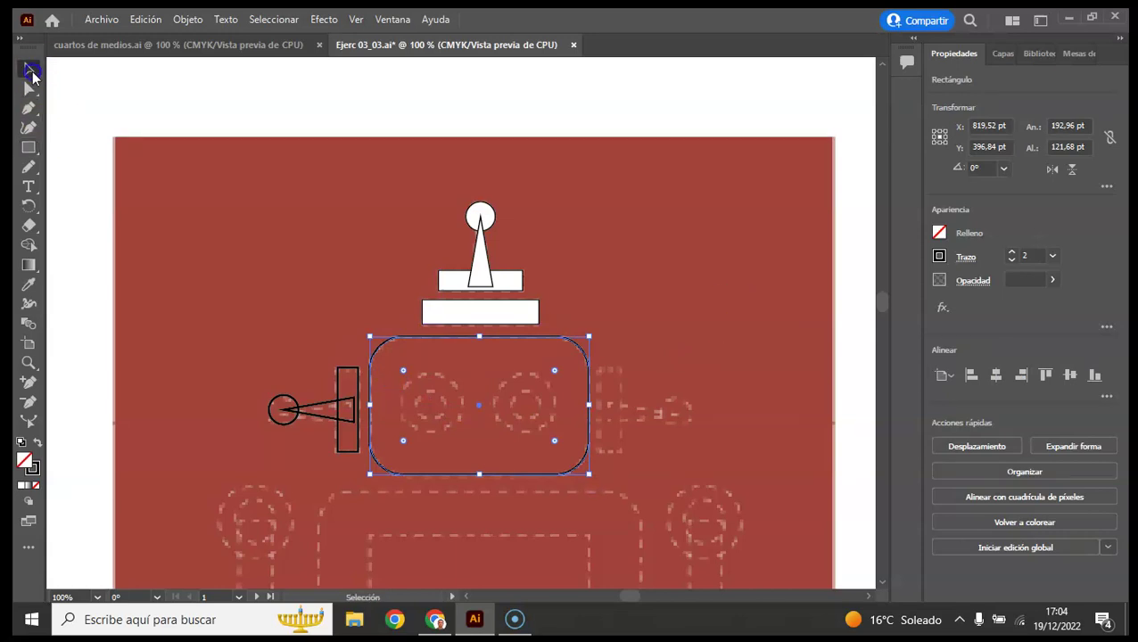
pyautogui.click(192, 105)
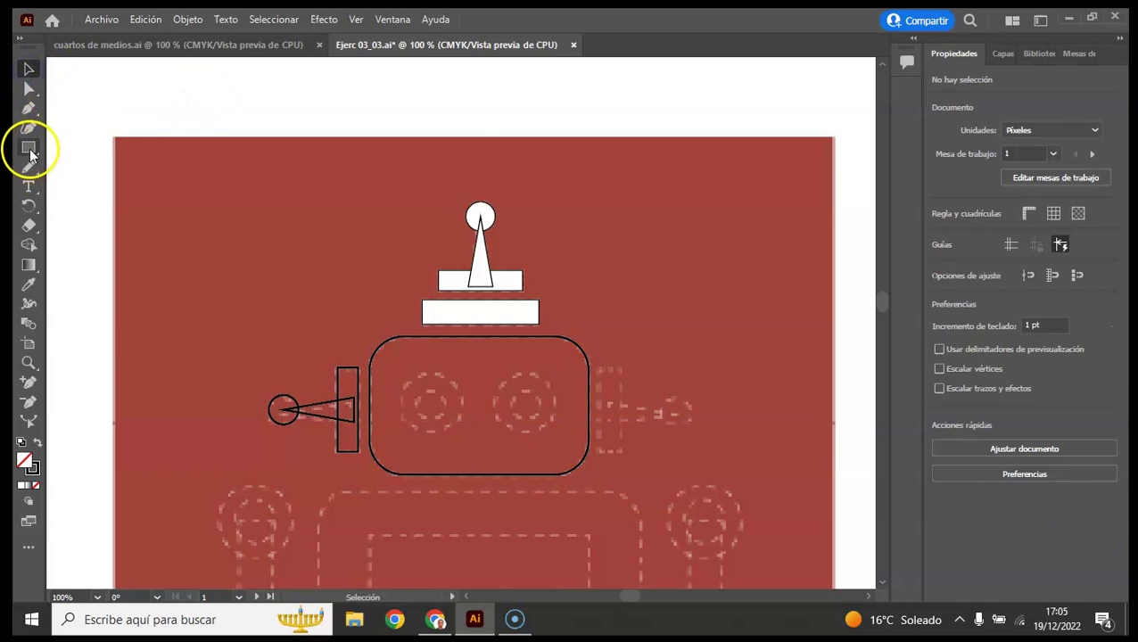
pyautogui.click(29, 550)
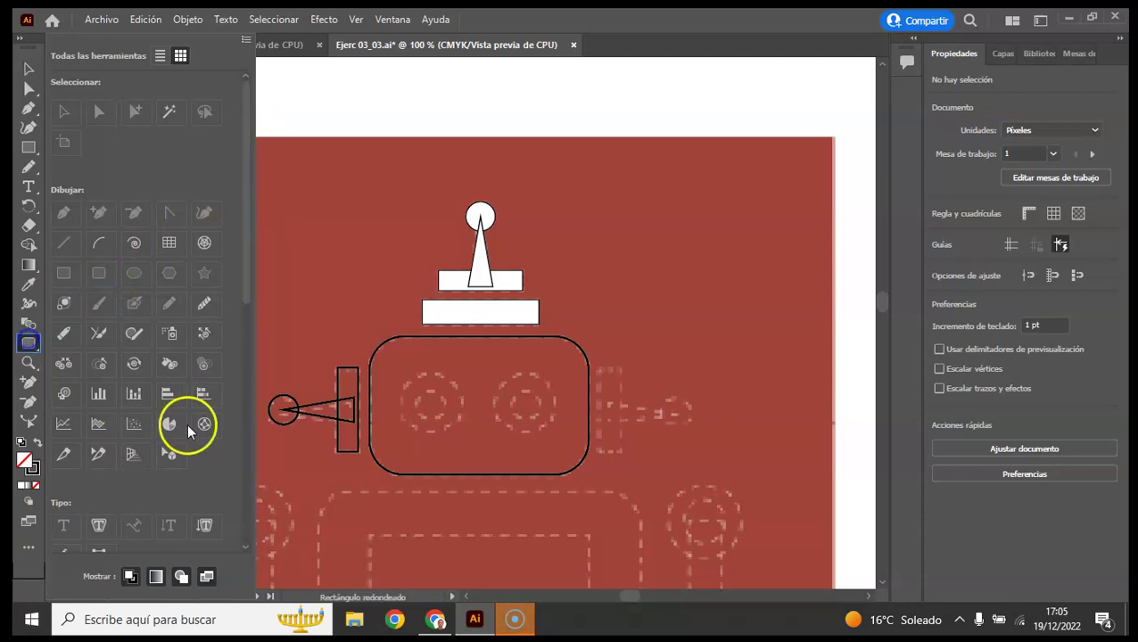
pyautogui.click(28, 343)
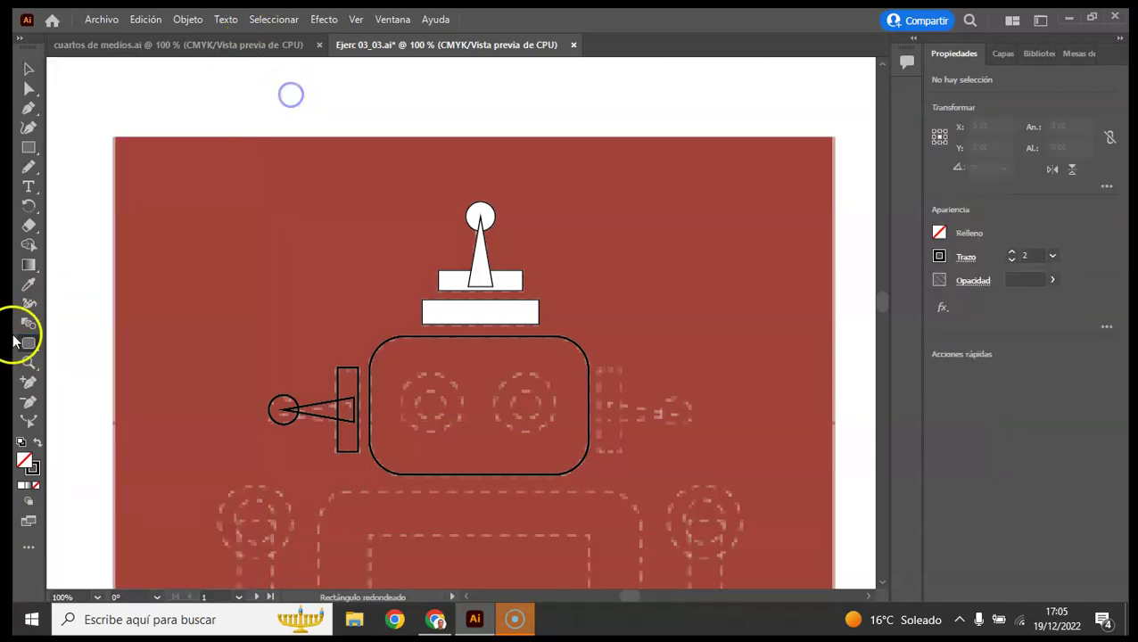
pyautogui.click(28, 342)
pyautogui.moveTo(196, 201); pyautogui.dragTo(298, 269)
pyautogui.click(27, 67)
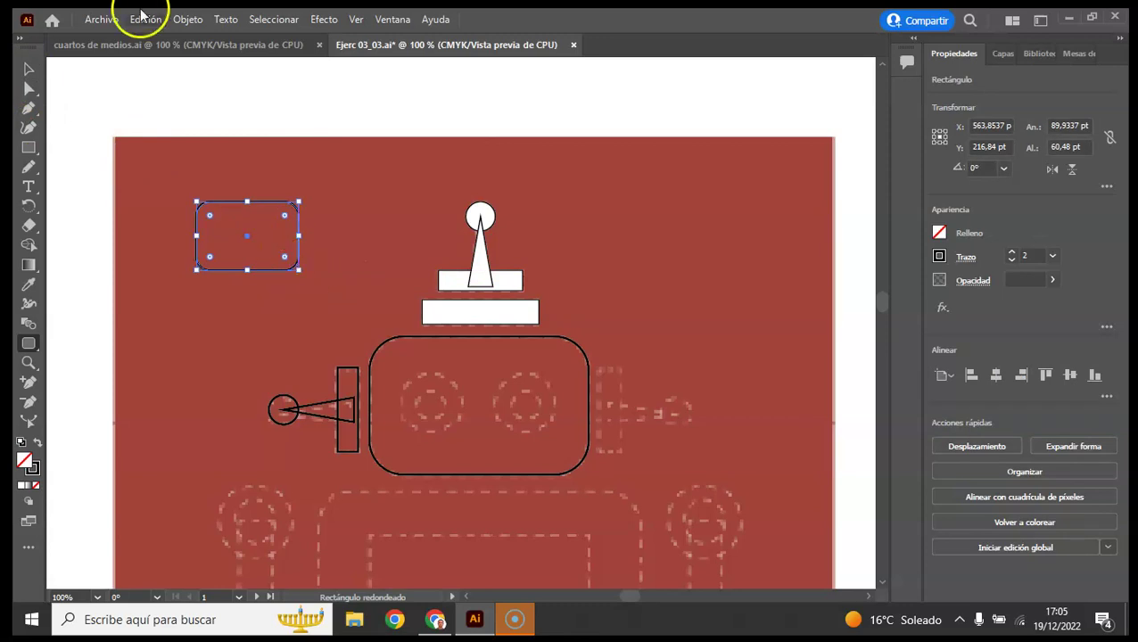
pyautogui.click(187, 19)
pyautogui.click(224, 206)
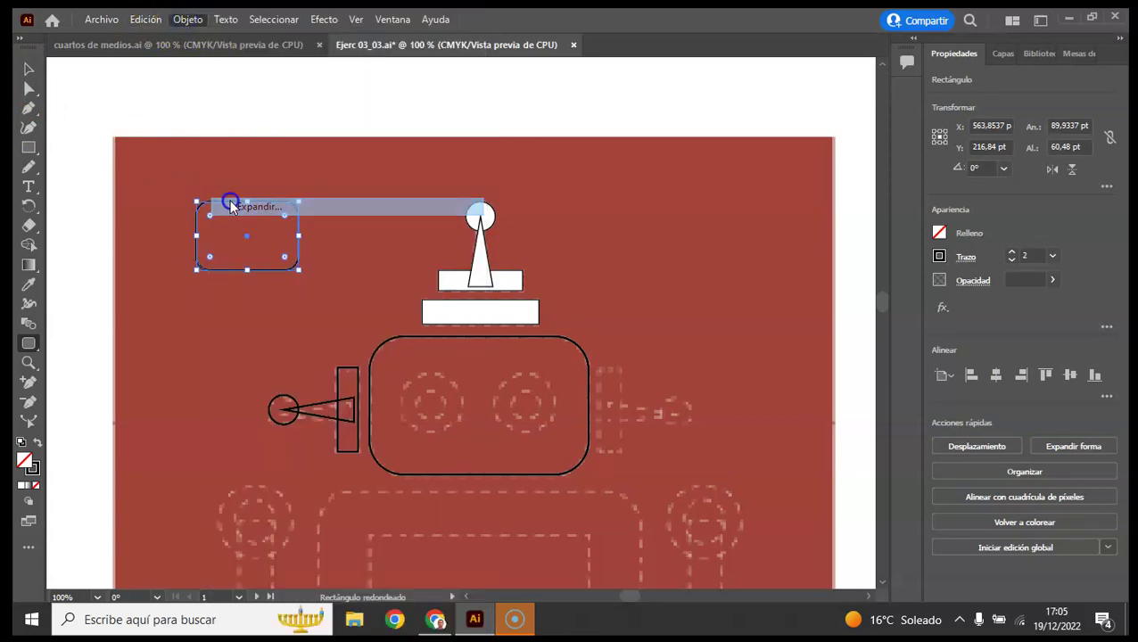
pyautogui.click(534, 406)
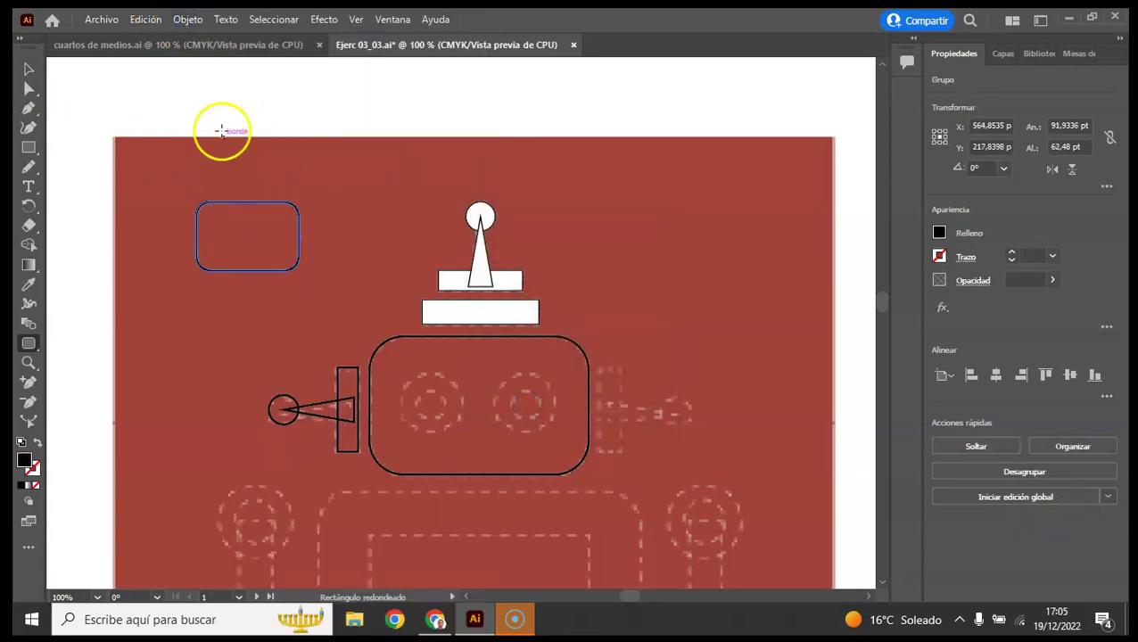
pyautogui.click(27, 68)
pyautogui.click(302, 273)
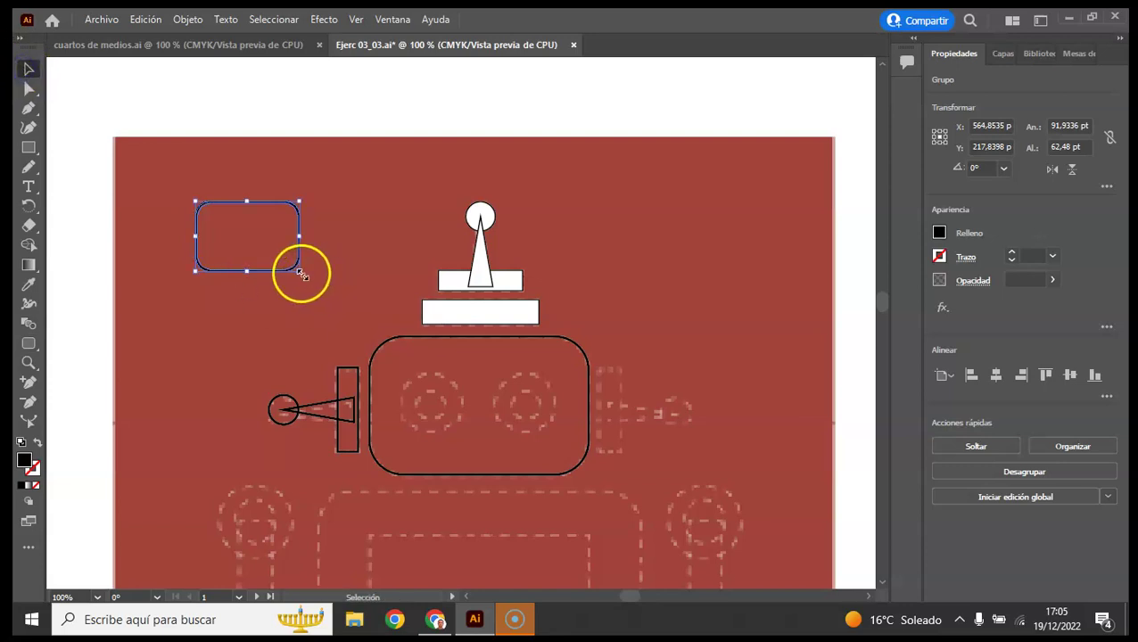
pyautogui.moveTo(301, 273); pyautogui.dragTo(407, 375)
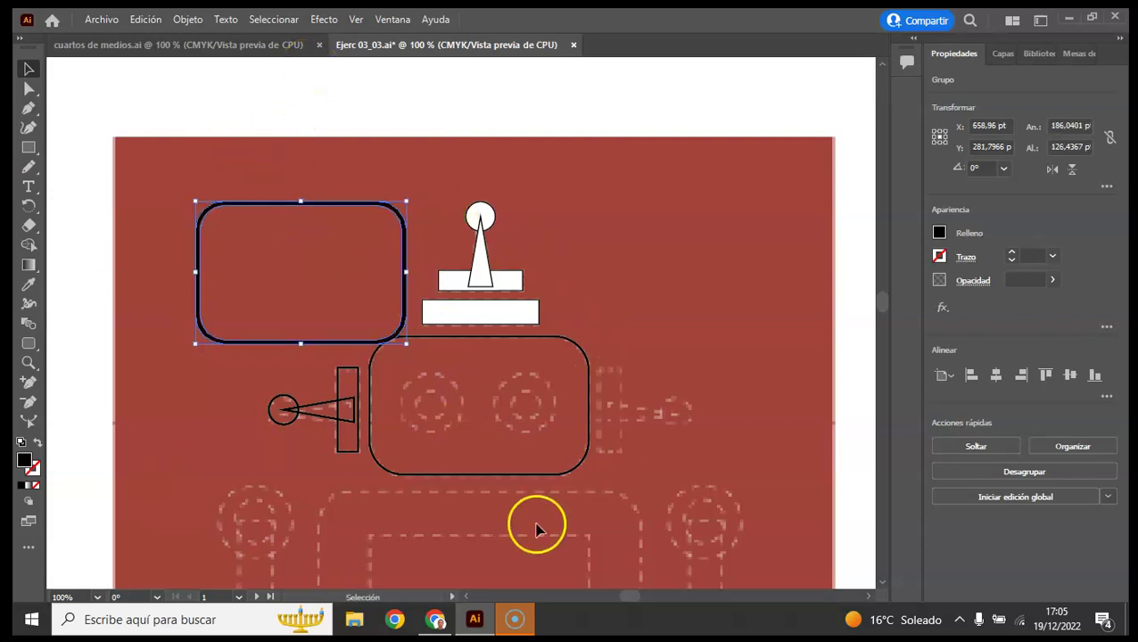
pyautogui.press('Delete')
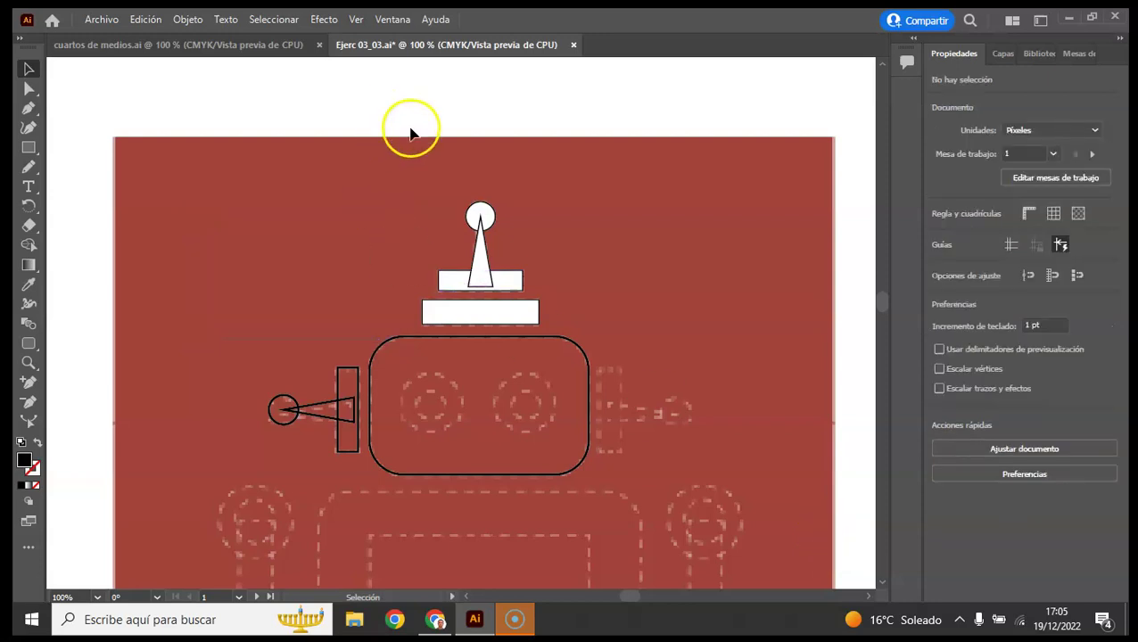
# Step: Draw a circle over the left porthole guide and nudge it into place with the arrow keys
pyautogui.click(496, 339)
pyautogui.click(392, 91)
pyautogui.moveTo(28, 147)
pyautogui.mouseDown()
pyautogui.moveTo(79, 229)
pyautogui.moveTo(85, 167)
pyautogui.mouseUp()
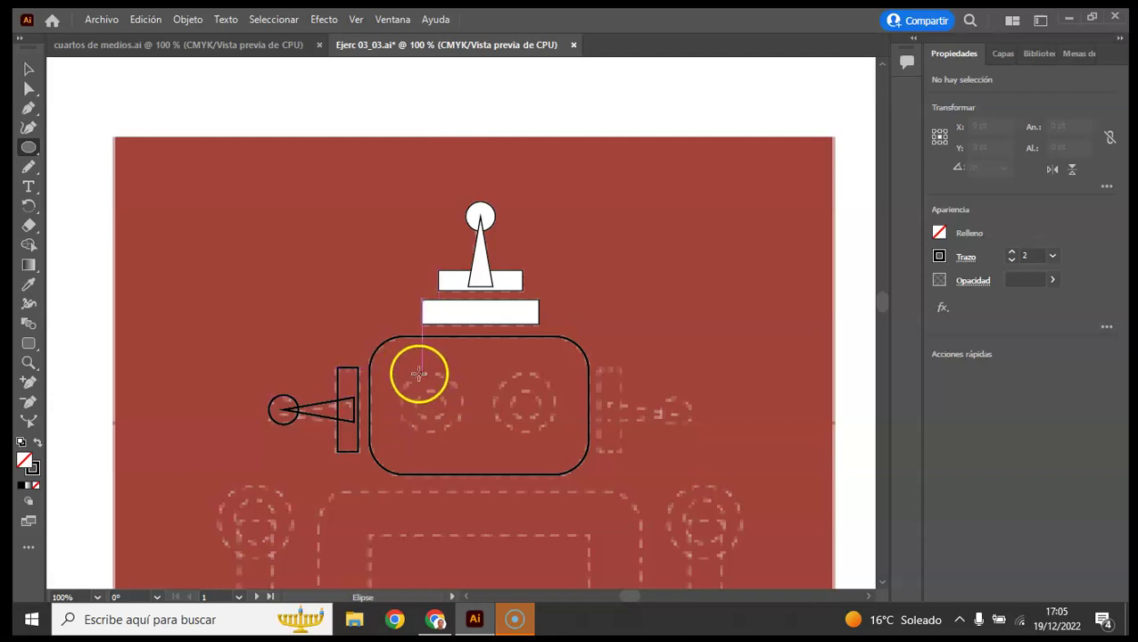
pyautogui.moveTo(401, 371); pyautogui.dragTo(460, 434)
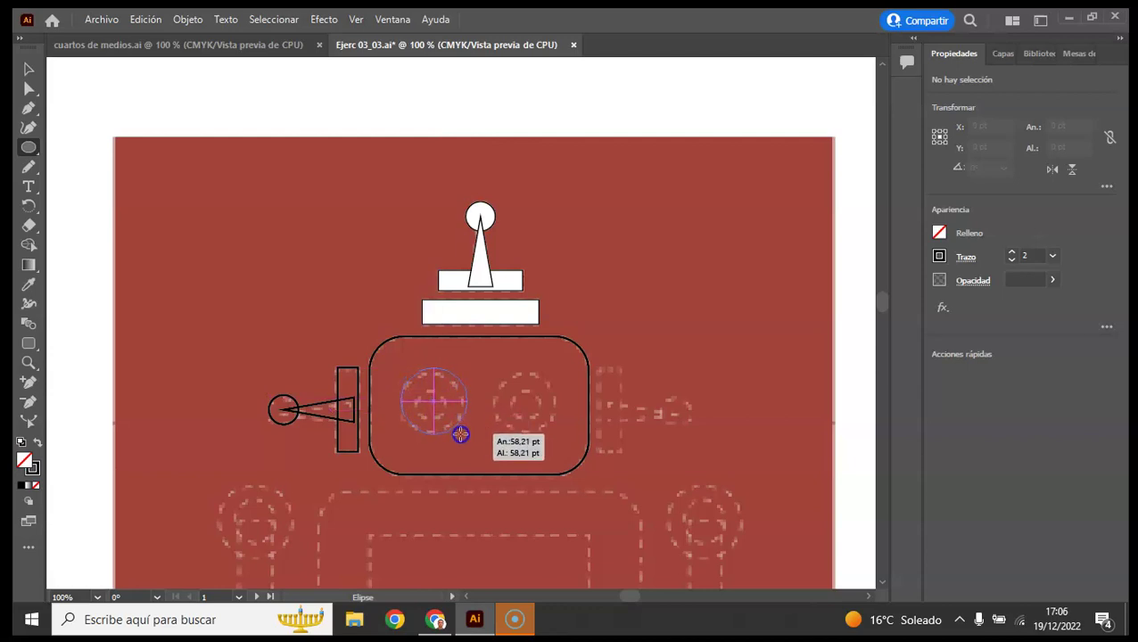
pyautogui.moveTo(460, 435); pyautogui.dragTo(460, 434)
pyautogui.click(30, 69)
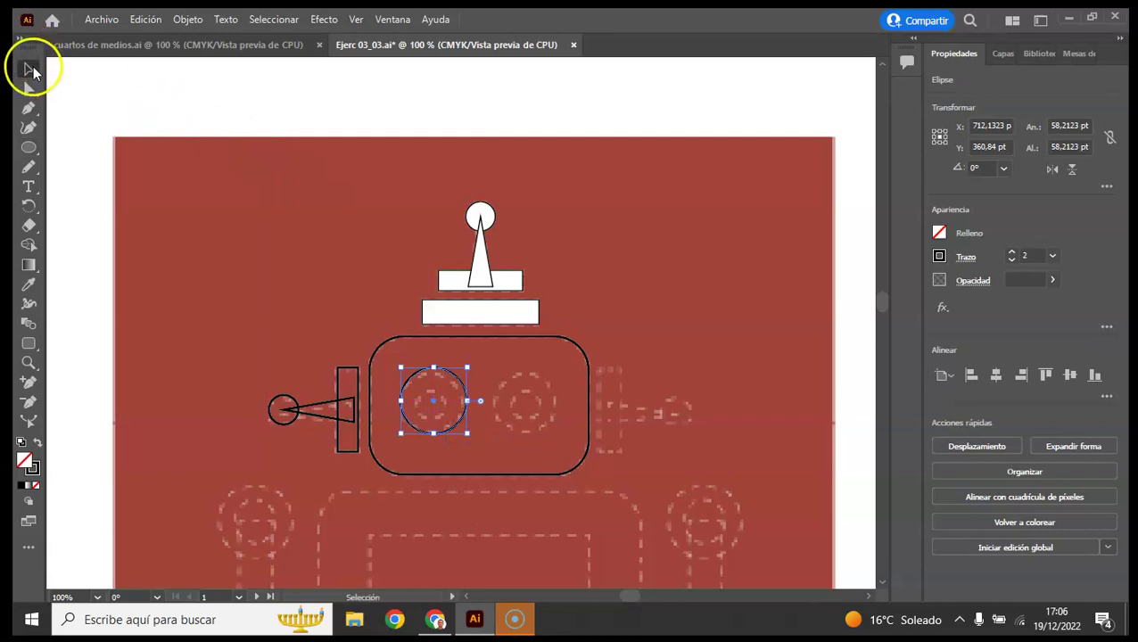
pyautogui.click(236, 83)
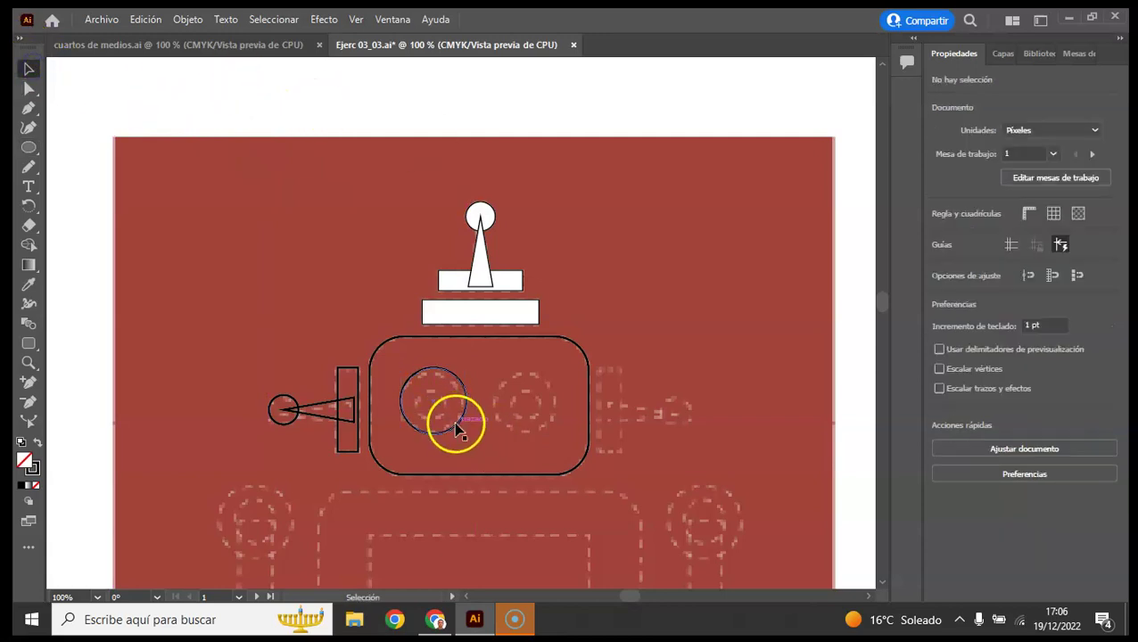
pyautogui.moveTo(455, 430); pyautogui.dragTo(452, 432)
pyautogui.press('Left')
pyautogui.press('Left')
pyautogui.press('Down')
pyautogui.press('Down')
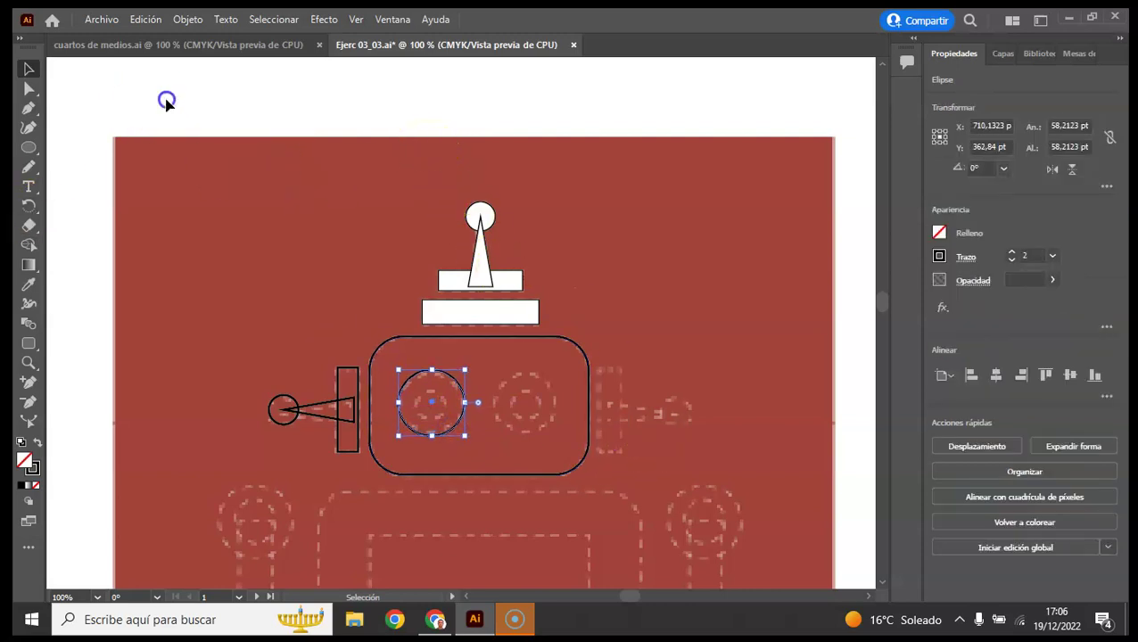
pyautogui.click(165, 101)
# Step: Draw a 26.64 pt inner circle from the porthole's centre
pyautogui.click(29, 147)
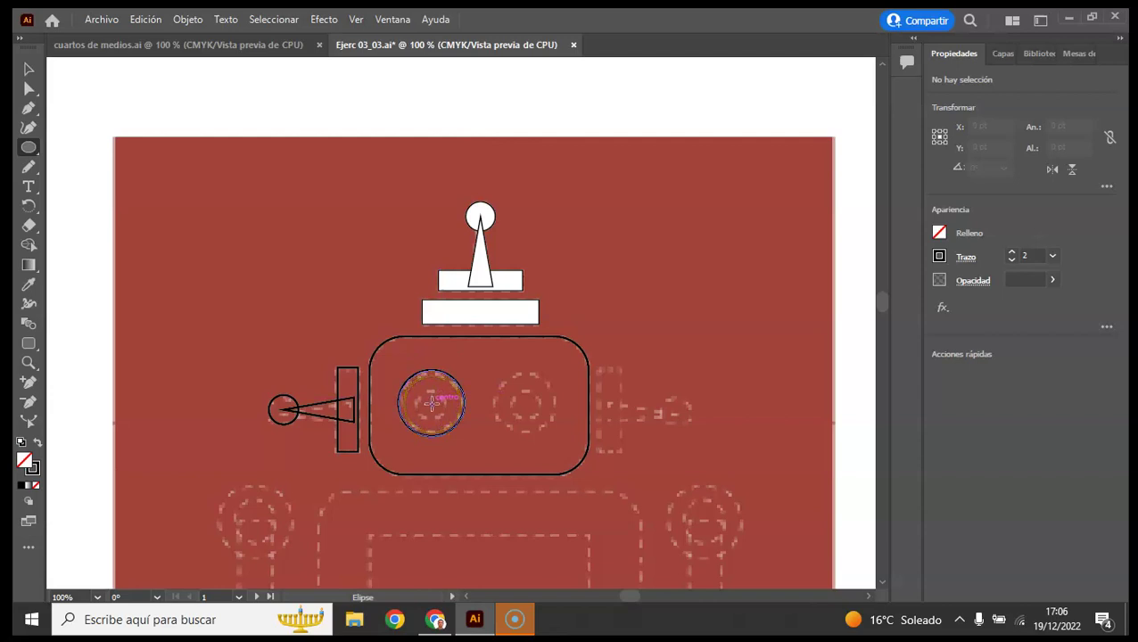
pyautogui.moveTo(431, 403); pyautogui.dragTo(441, 418)
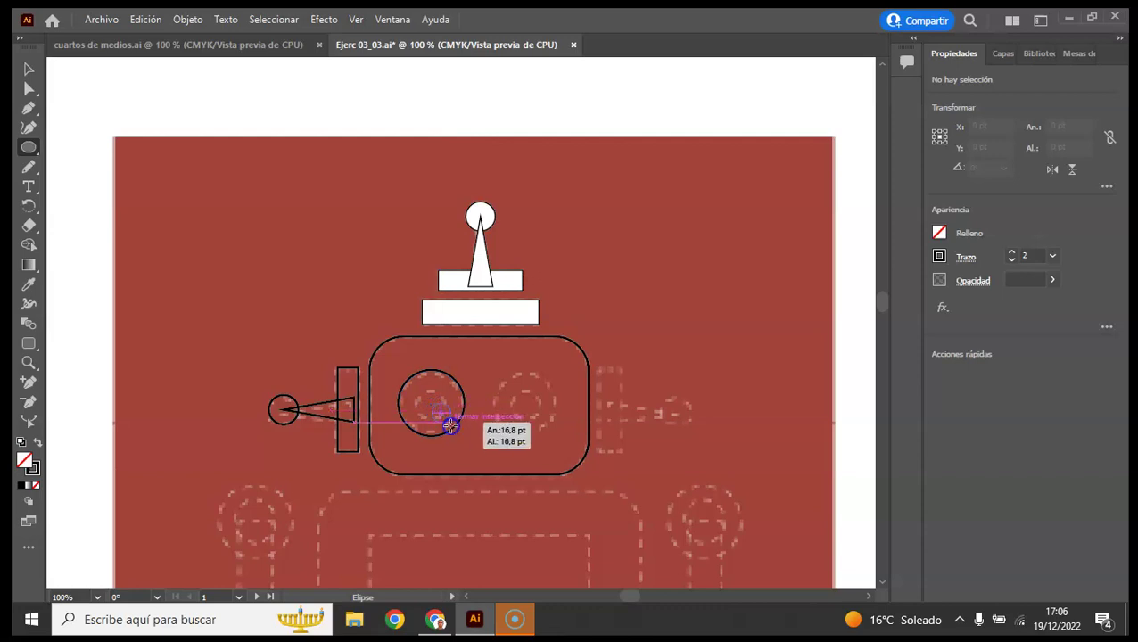
pyautogui.moveTo(442, 418)
pyautogui.mouseDown()
pyautogui.moveTo(454, 432)
pyautogui.moveTo(447, 420)
pyautogui.mouseUp()
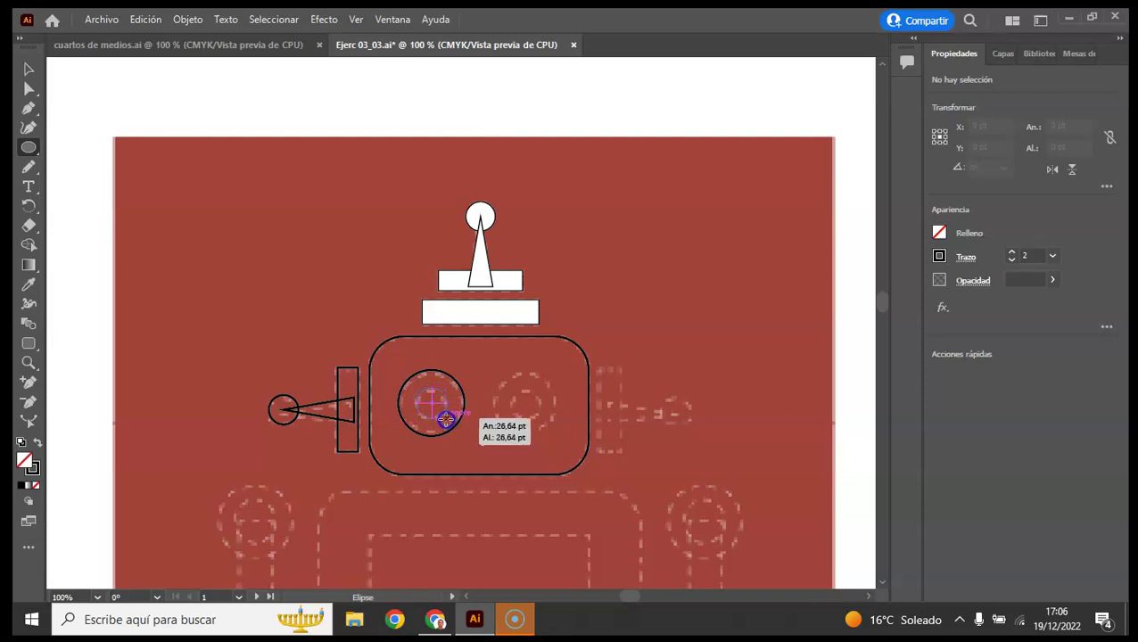
pyautogui.moveTo(446, 419); pyautogui.dragTo(446, 419)
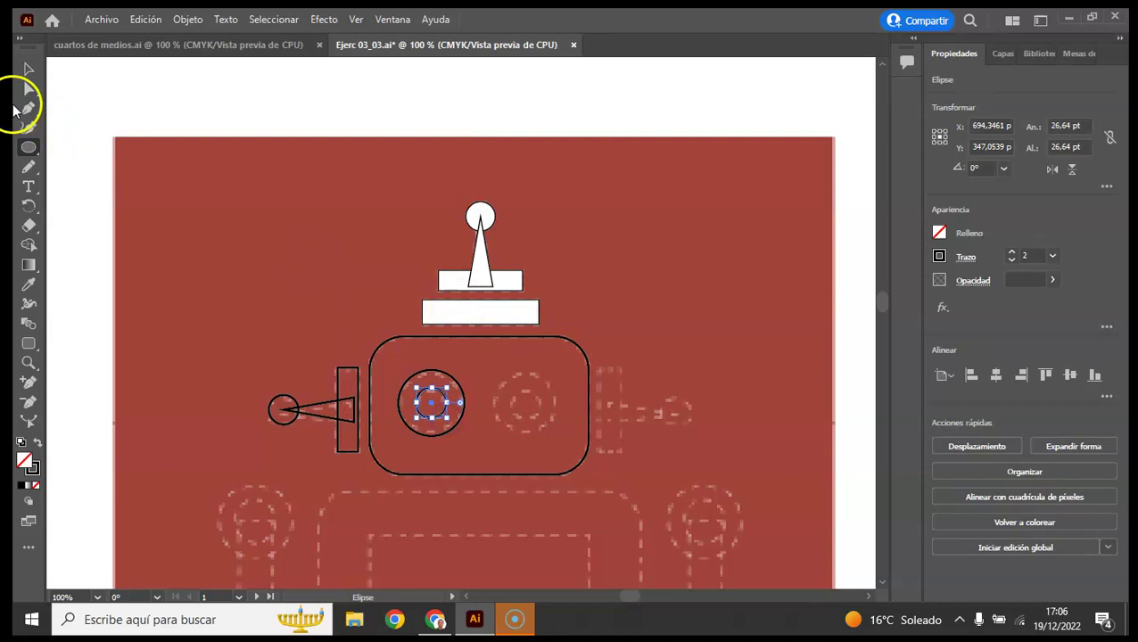
pyautogui.click(27, 70)
pyautogui.click(431, 457)
pyautogui.scroll(-4, 432, 317)
pyautogui.scroll(-1, 383, 446)
pyautogui.scroll(-2, 382, 446)
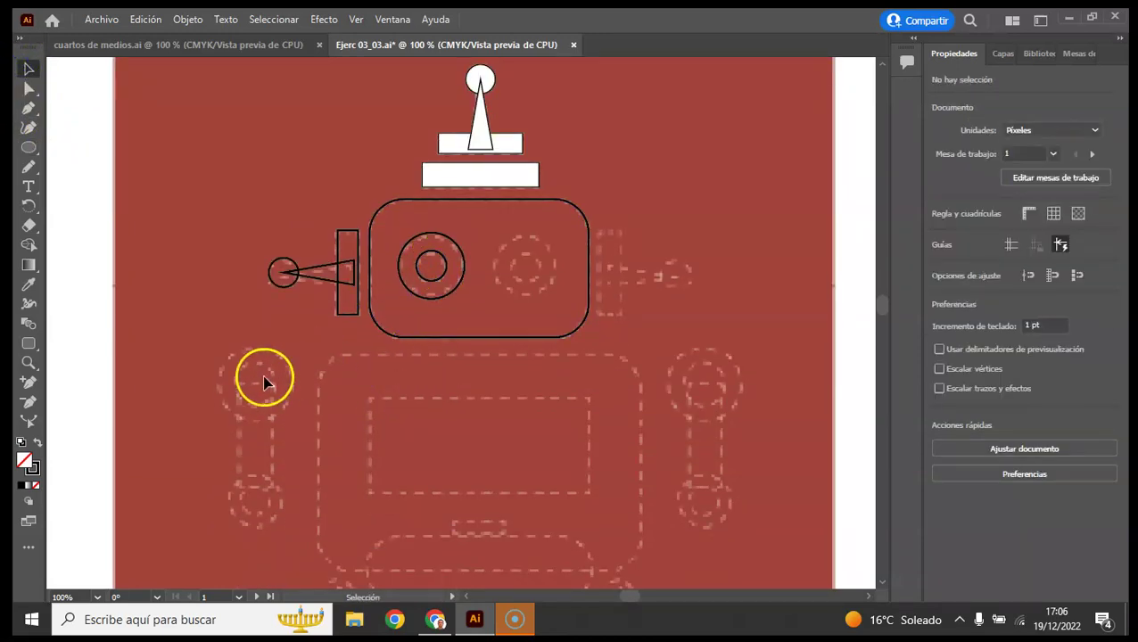
# Step: Copy the double-ring eye onto the robot's left shoulder
pyautogui.click(434, 272)
pyautogui.keyDown('shift'); pyautogui.click(456, 299); pyautogui.keyUp('shift')
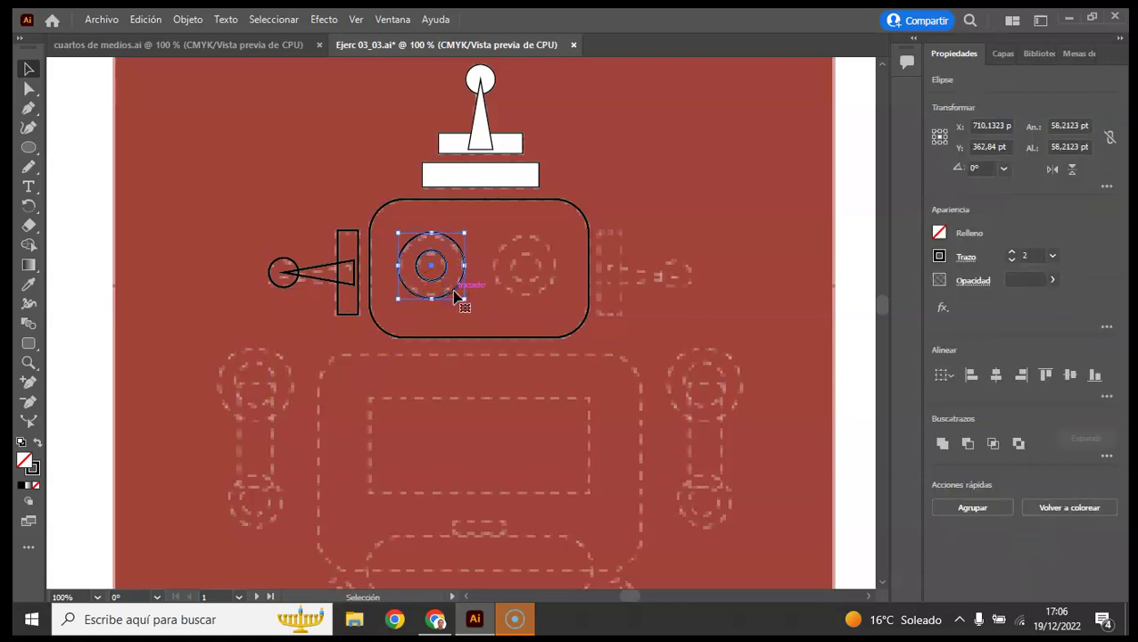
pyautogui.moveTo(451, 297); pyautogui.dragTo(270, 408)
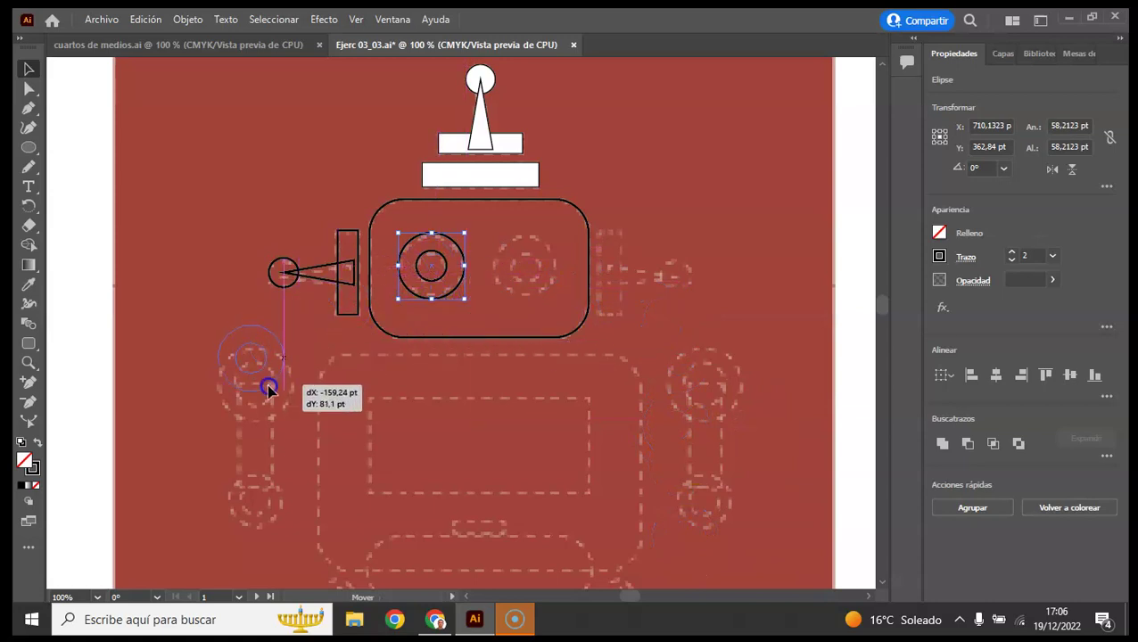
pyautogui.moveTo(270, 409); pyautogui.dragTo(292, 422)
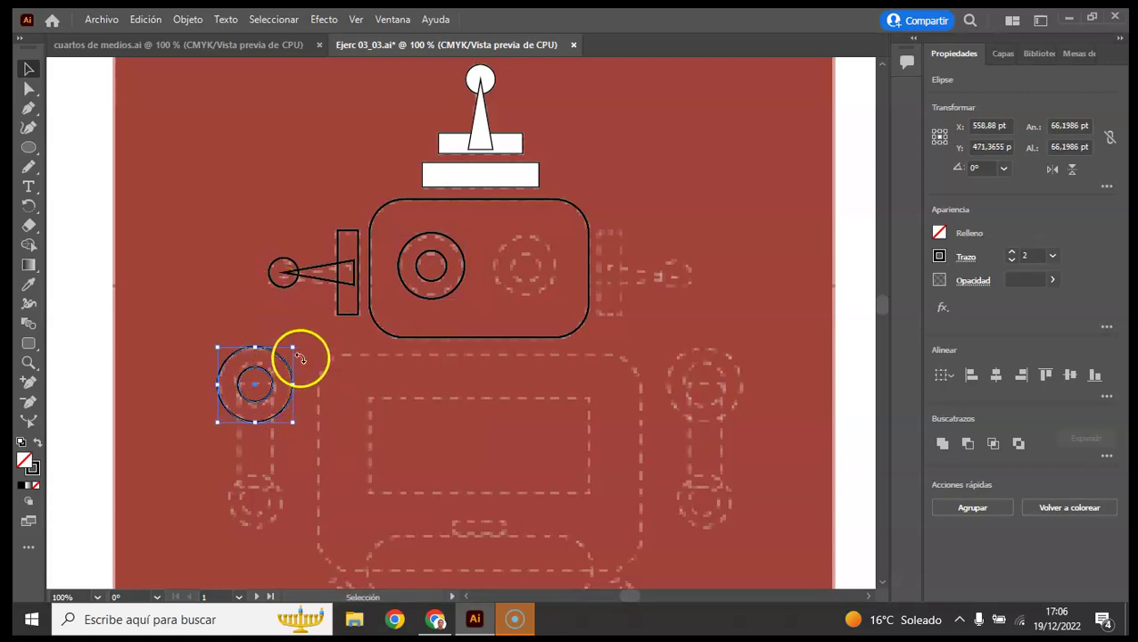
# Step: Place a second ring copy below at the left hand, scaled down to about 50 pt
pyautogui.moveTo(280, 359); pyautogui.dragTo(276, 478)
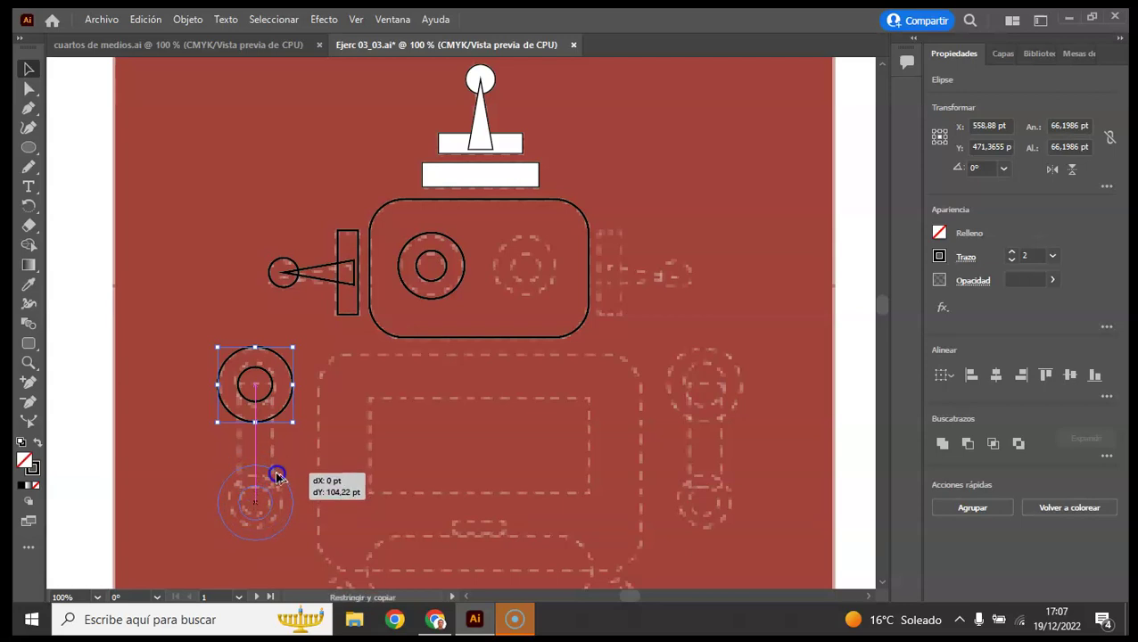
pyautogui.moveTo(276, 478); pyautogui.dragTo(276, 478)
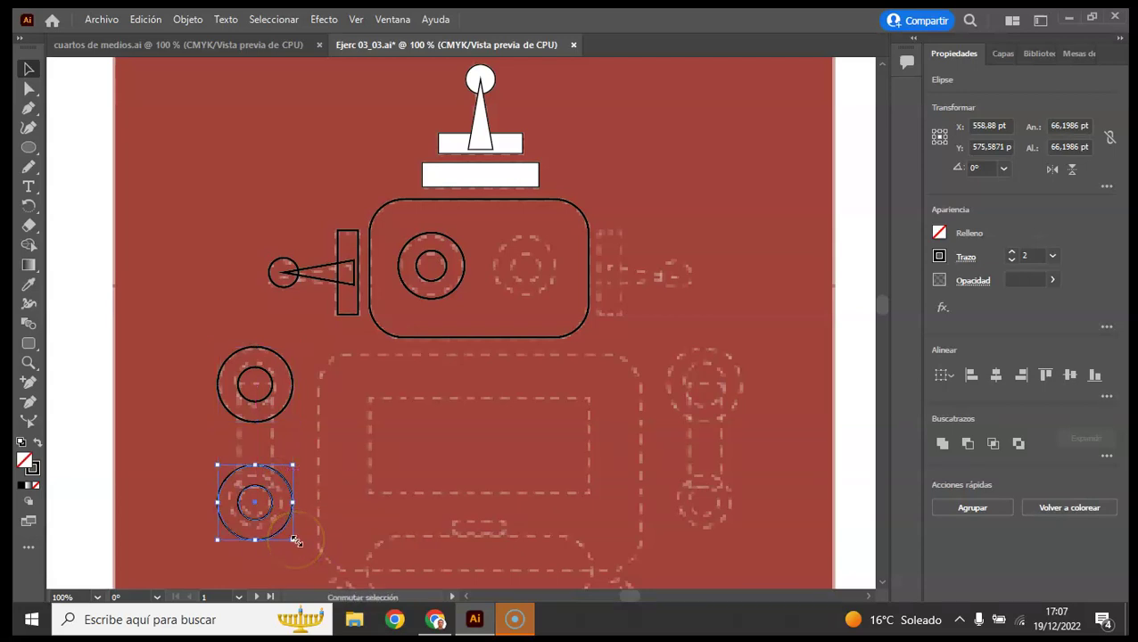
pyautogui.moveTo(295, 540); pyautogui.dragTo(286, 533)
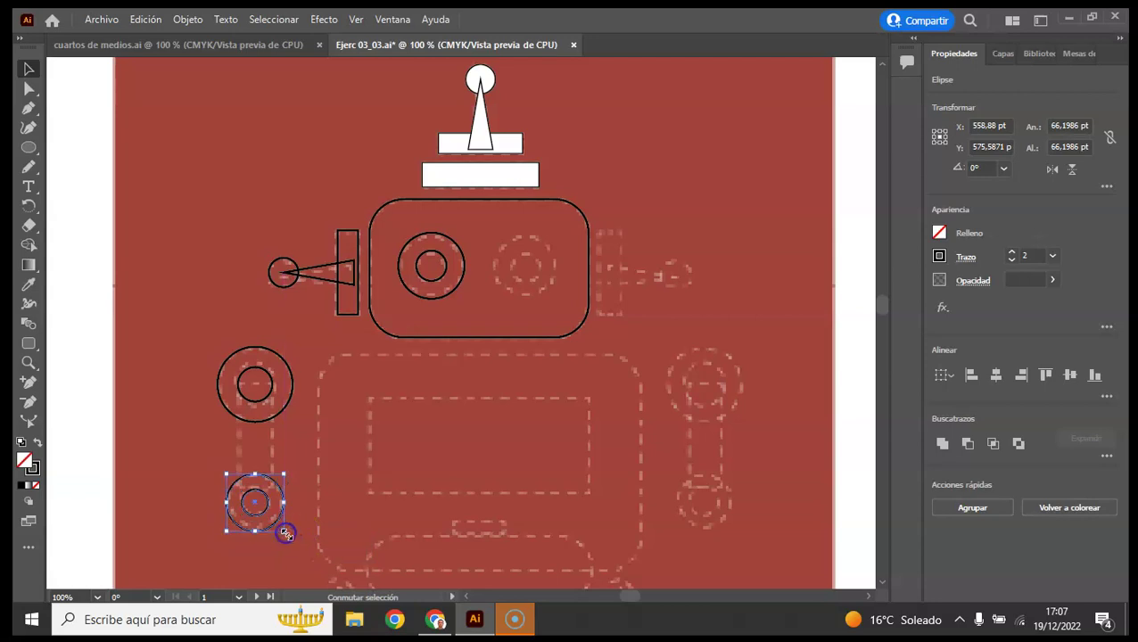
pyautogui.click(107, 490)
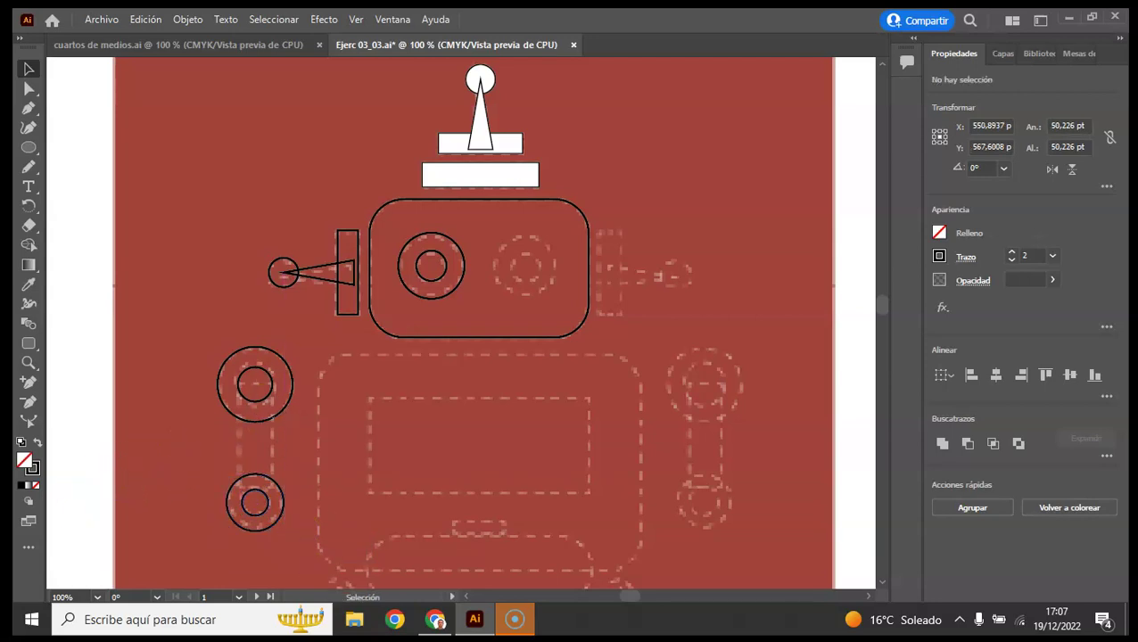
pyautogui.click(29, 146)
# Step: Draw the left arm bar rectangle between the shoulder and hand rings
pyautogui.moveTo(29, 147); pyautogui.dragTo(98, 148)
pyautogui.moveTo(239, 405); pyautogui.dragTo(269, 486)
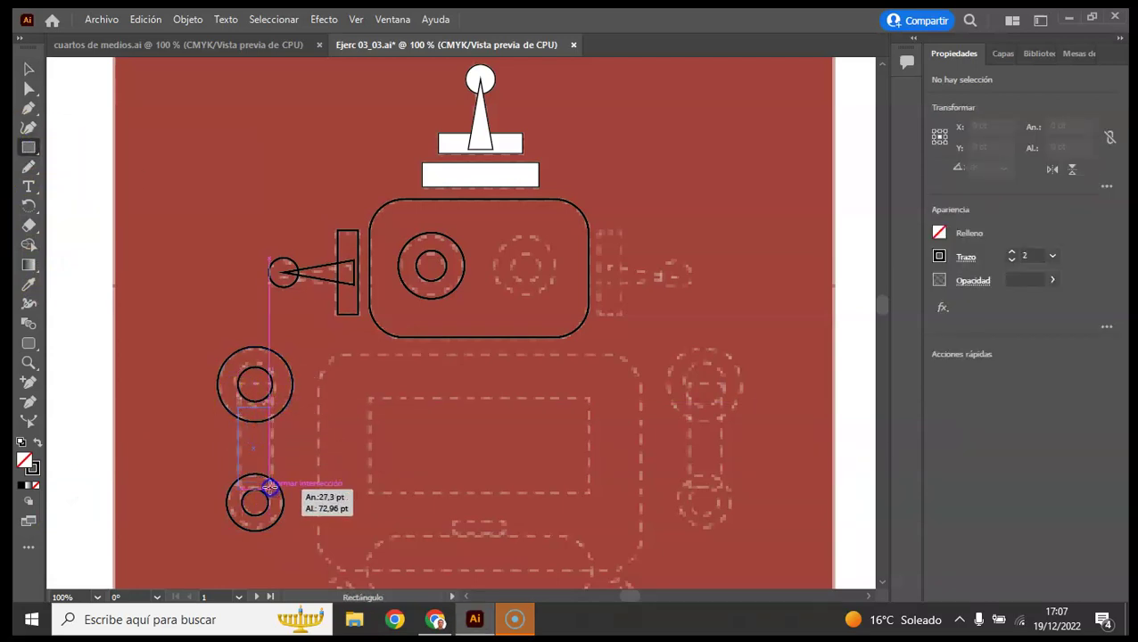
pyautogui.moveTo(269, 486); pyautogui.dragTo(272, 483)
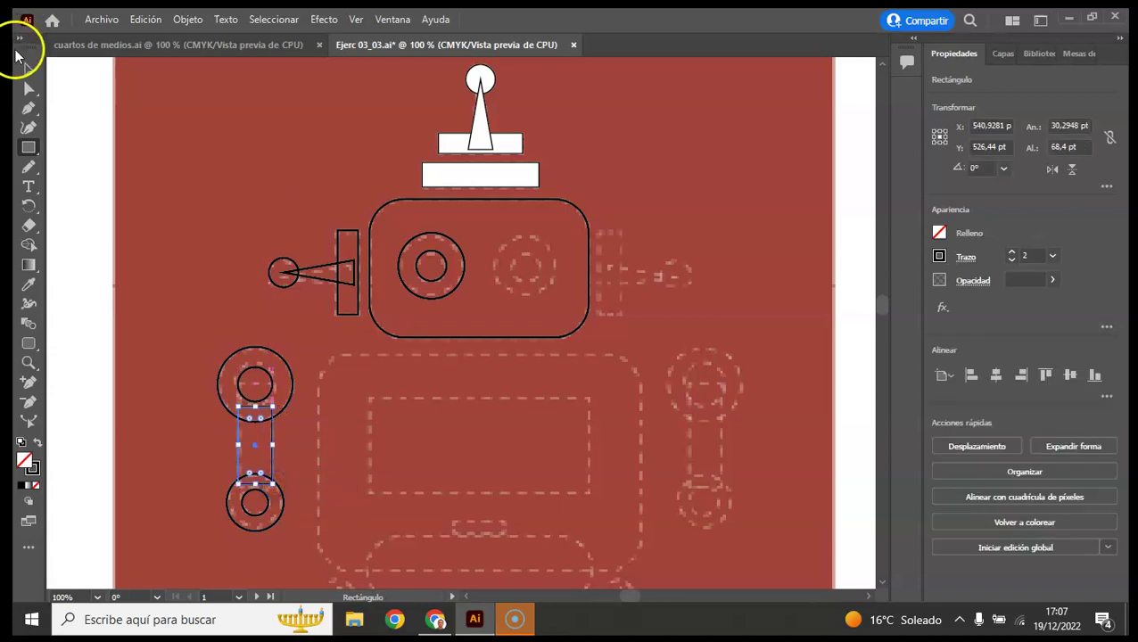
pyautogui.scroll(-3, 223, 268)
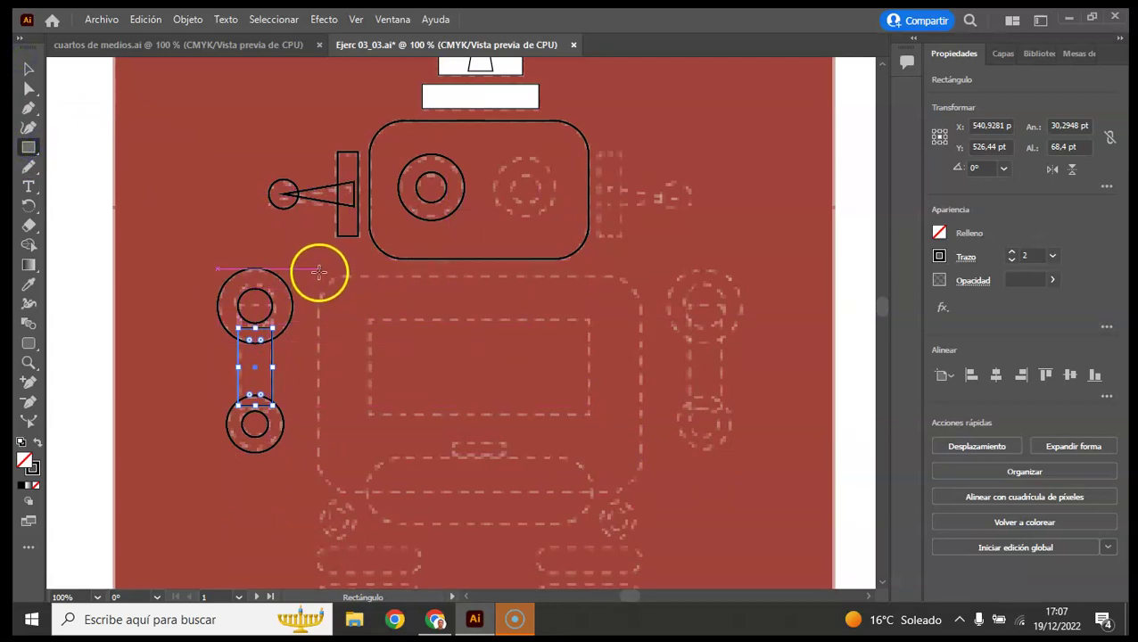
# Step: Draw the rounded-corner body, its inner screen, a small tab and the pill-shaped base
pyautogui.moveTo(318, 275); pyautogui.dragTo(639, 491)
pyautogui.moveTo(328, 287); pyautogui.dragTo(326, 332)
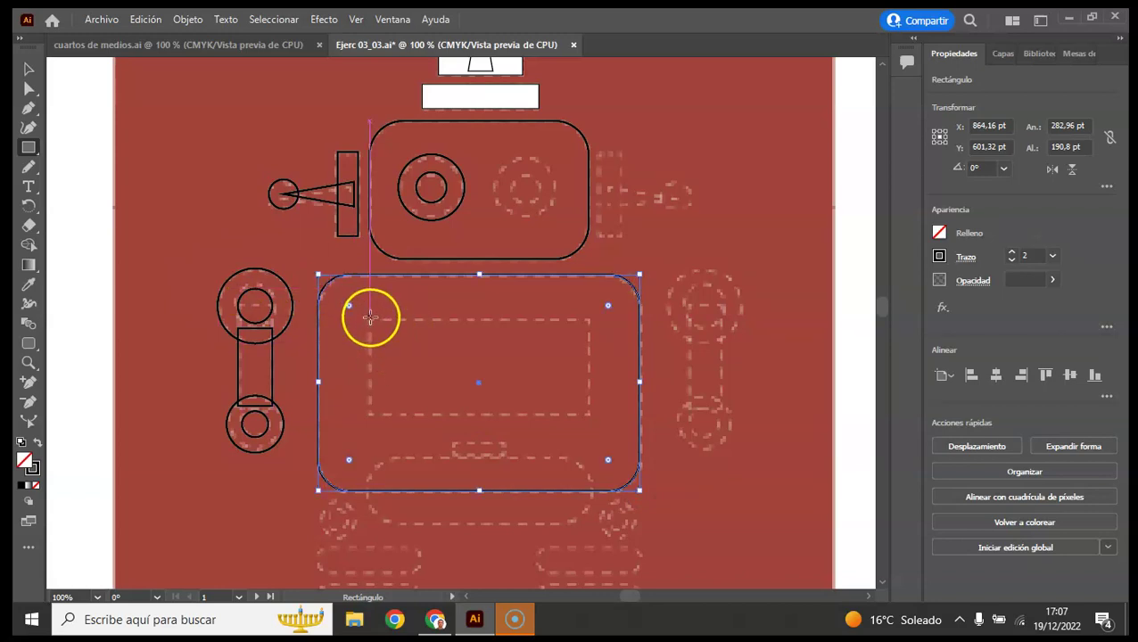
pyautogui.moveTo(371, 321); pyautogui.dragTo(587, 416)
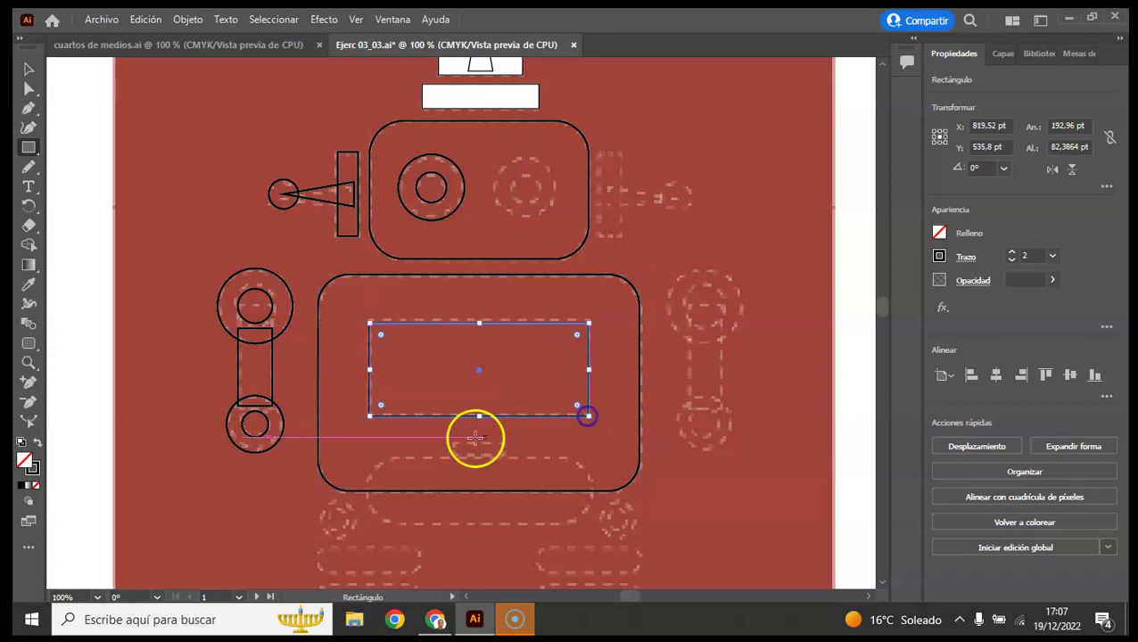
pyautogui.moveTo(455, 443); pyautogui.dragTo(506, 458)
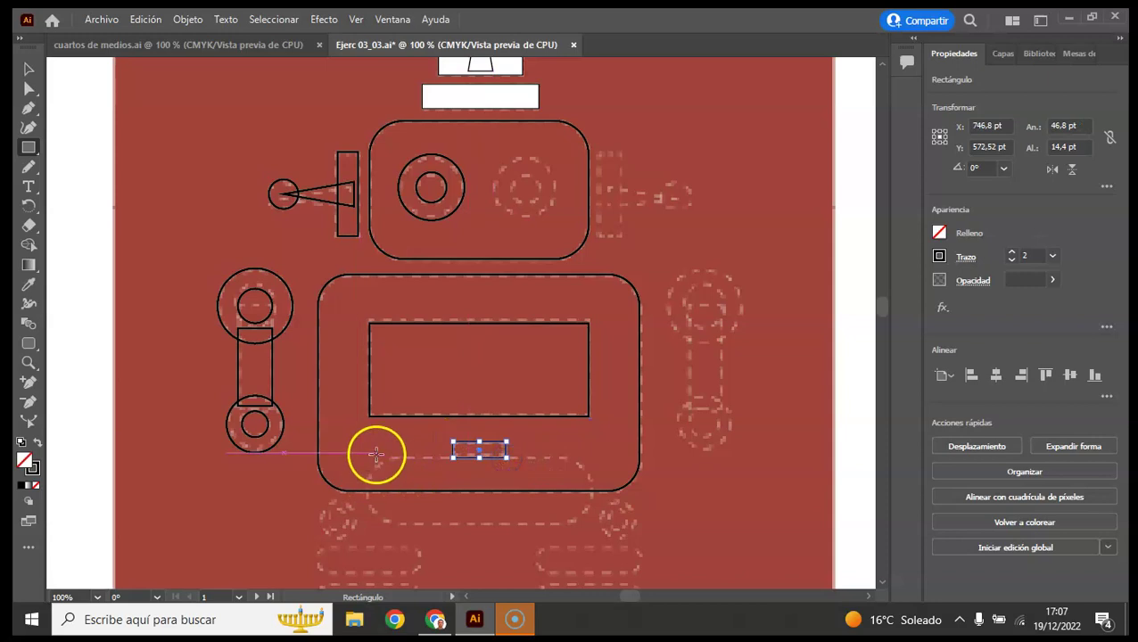
pyautogui.moveTo(370, 460)
pyautogui.mouseDown()
pyautogui.moveTo(460, 477)
pyautogui.moveTo(593, 523)
pyautogui.moveTo(385, 501)
pyautogui.mouseUp()
# Step: Copy the small ring below the body and shrink it for the left leg joint
pyautogui.click(16, 69)
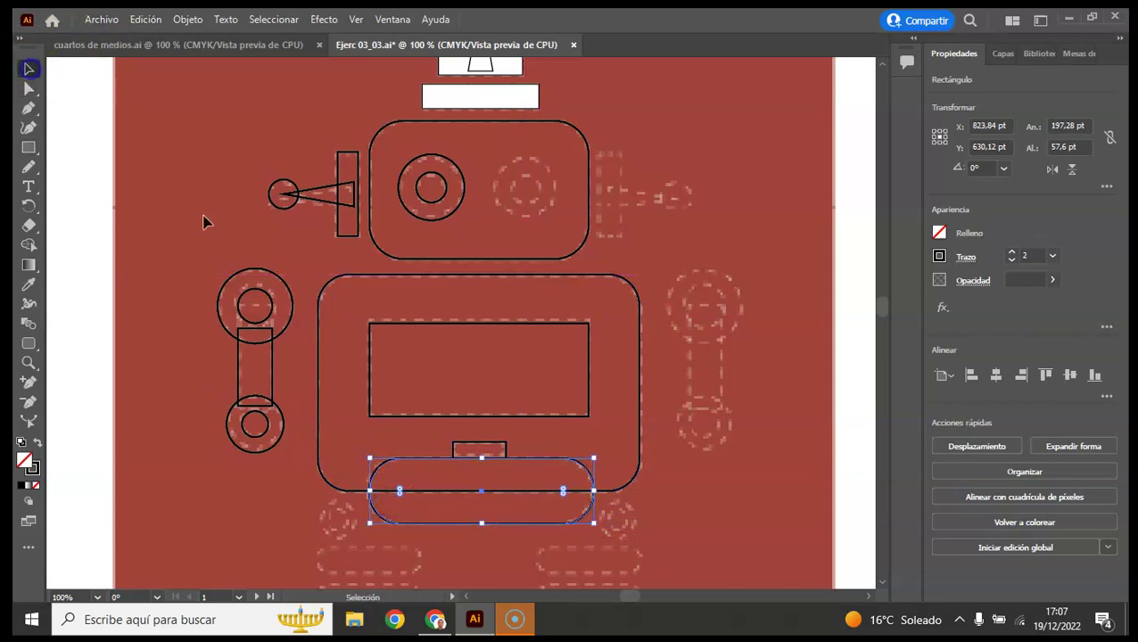
pyautogui.scroll(-1, 710, 385)
pyautogui.scroll(-2, 717, 414)
pyautogui.click(750, 402)
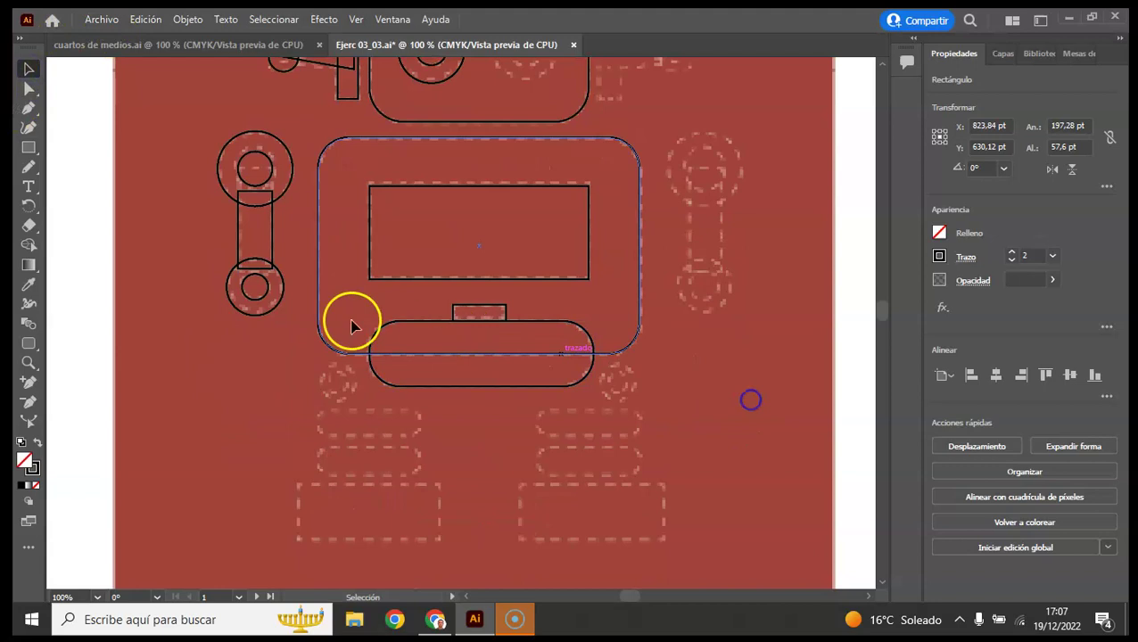
pyautogui.moveTo(178, 288)
pyautogui.mouseDown()
pyautogui.moveTo(305, 346)
pyautogui.moveTo(294, 330)
pyautogui.mouseUp()
pyautogui.moveTo(267, 300); pyautogui.dragTo(338, 386)
pyautogui.moveTo(302, 352); pyautogui.dragTo(318, 363)
pyautogui.click(281, 298)
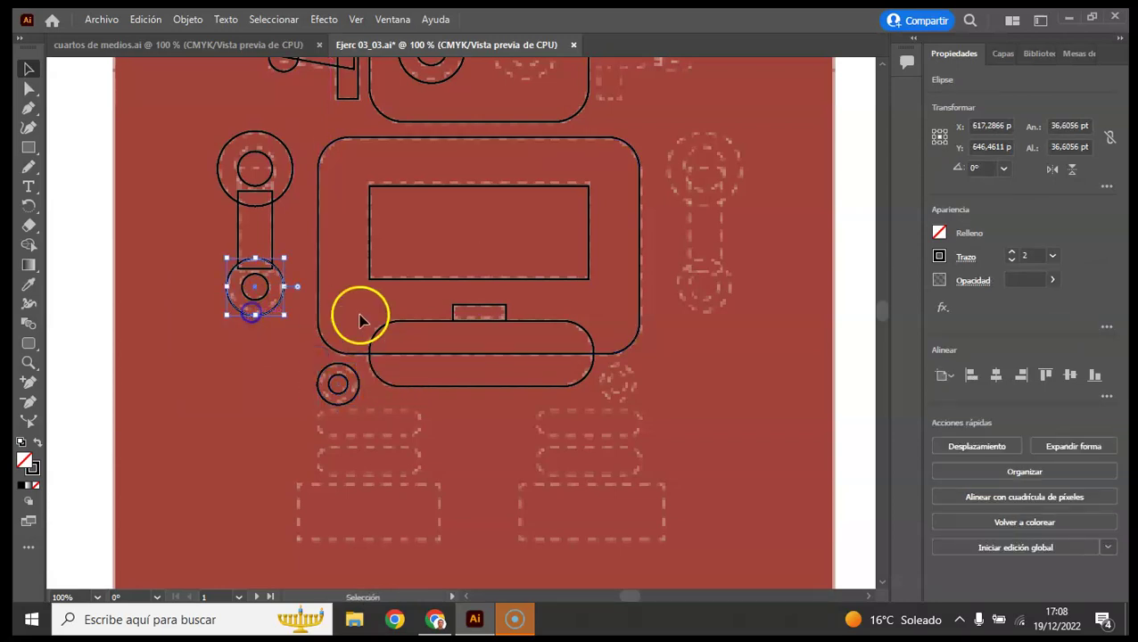
# Step: Copy the pill shape down for the leg and shorten it to about 94 × 53 pt
pyautogui.click(28, 363)
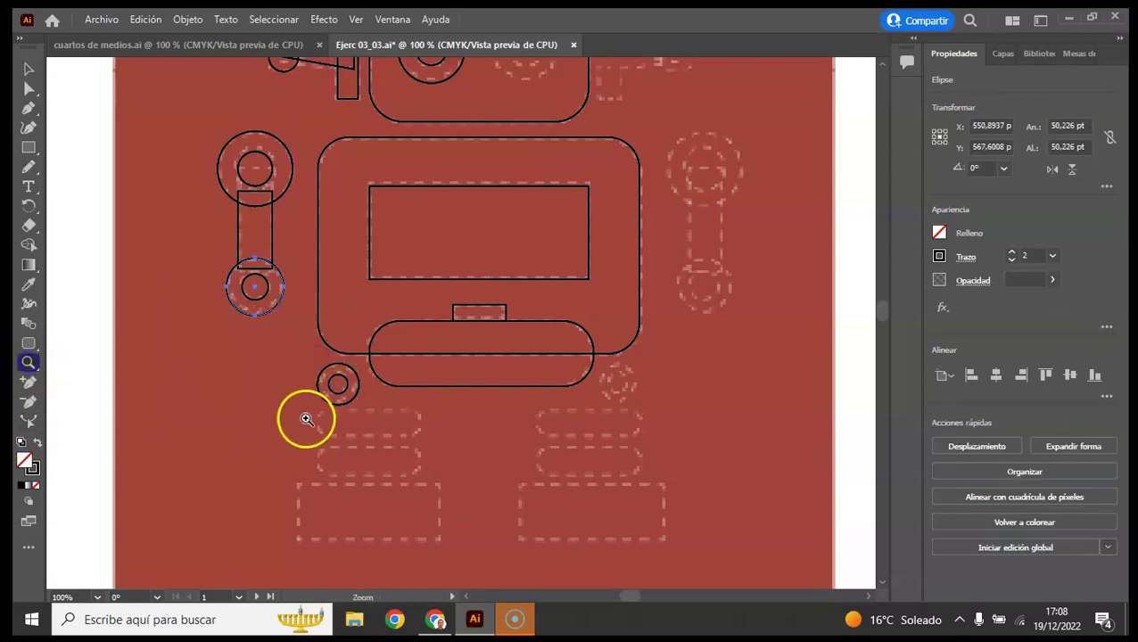
pyautogui.click(324, 410)
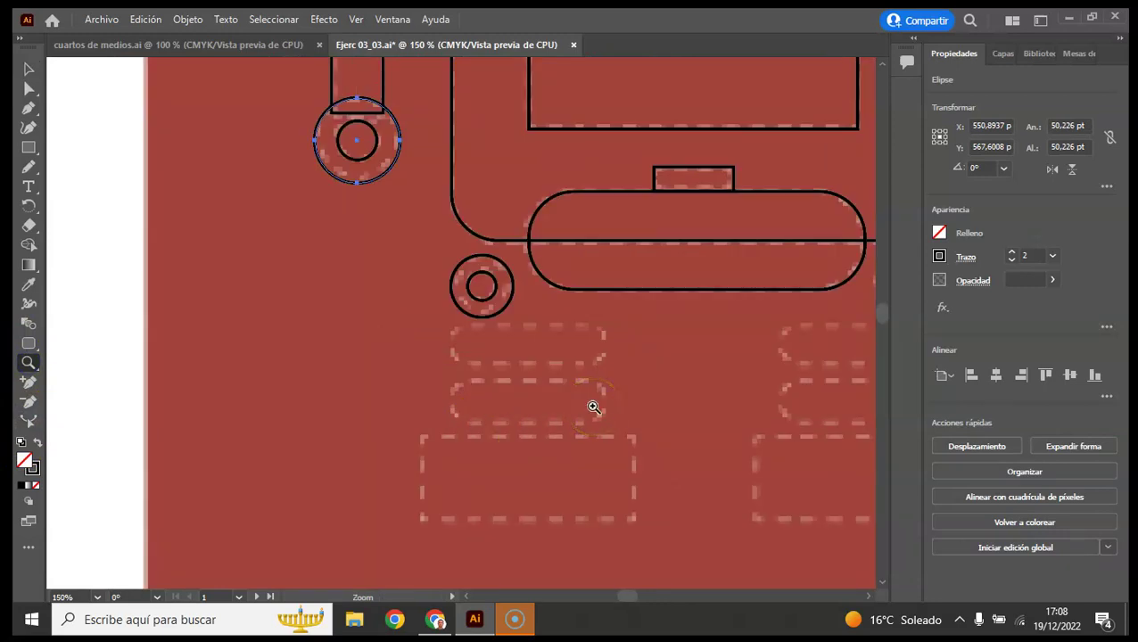
pyautogui.keyDown('alt'); pyautogui.click(588, 385); pyautogui.keyUp('alt')
pyautogui.click(29, 69)
pyautogui.moveTo(521, 260)
pyautogui.mouseDown()
pyautogui.moveTo(426, 346)
pyautogui.moveTo(461, 350)
pyautogui.mouseUp()
pyautogui.moveTo(589, 345)
pyautogui.mouseDown()
pyautogui.moveTo(491, 330)
pyautogui.moveTo(472, 310)
pyautogui.mouseUp()
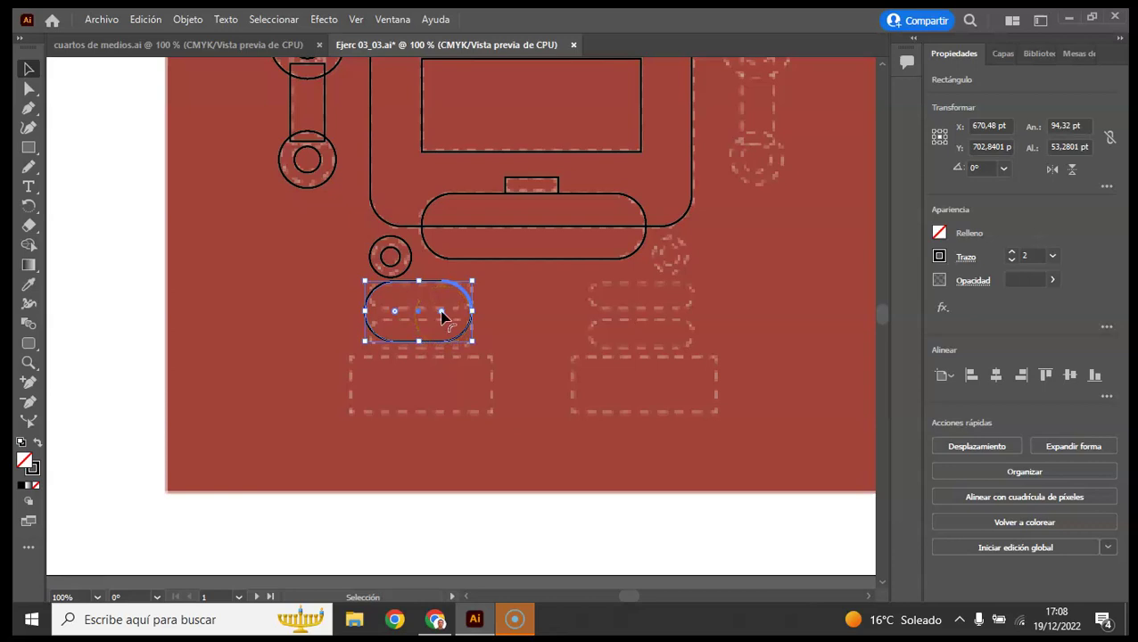
# Step: Expand the pill copy, squash it to 22.32 pt high and nudge it up 1 pt
pyautogui.click(182, 24)
pyautogui.click(248, 205)
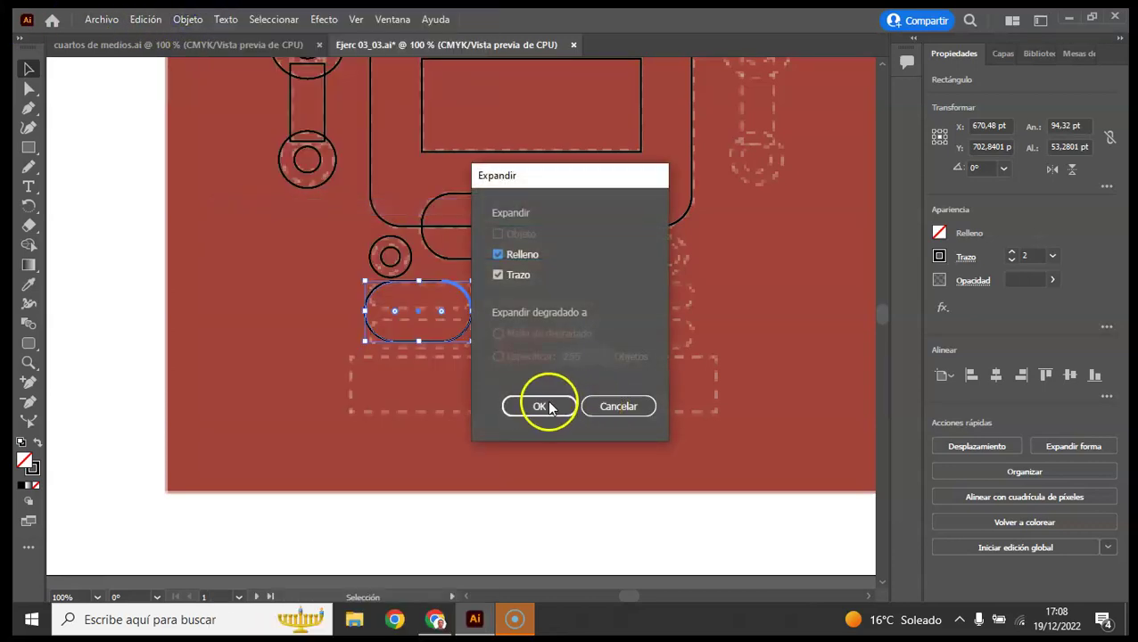
pyautogui.click(526, 277)
pyautogui.click(513, 256)
pyautogui.click(526, 407)
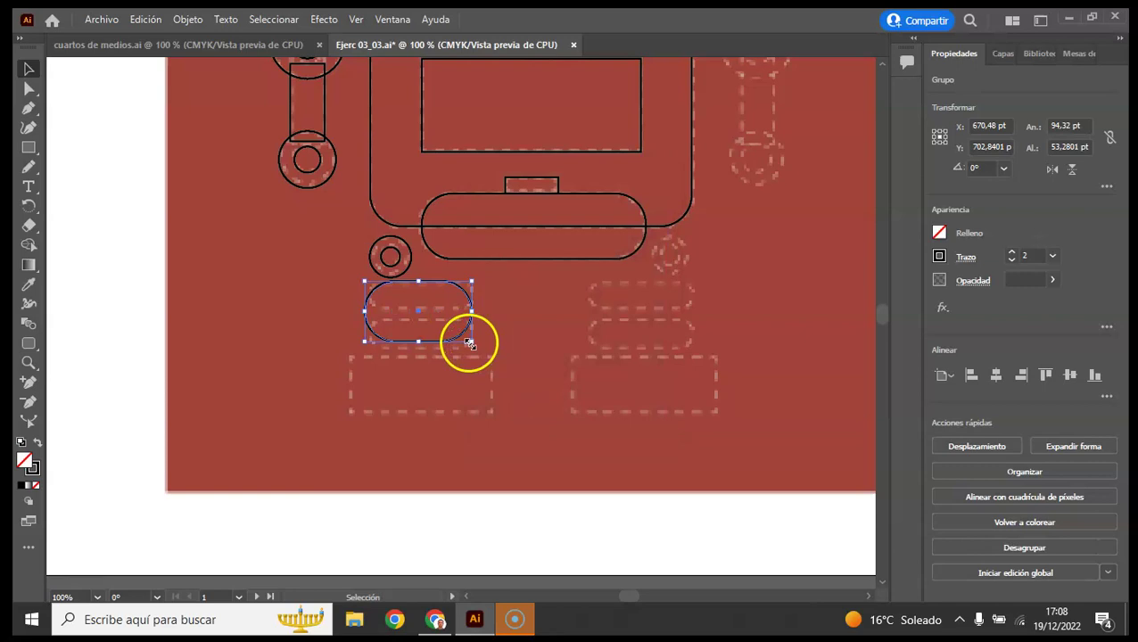
pyautogui.moveTo(421, 345)
pyautogui.mouseDown()
pyautogui.moveTo(432, 307)
pyautogui.moveTo(454, 326)
pyautogui.moveTo(432, 355)
pyautogui.mouseUp()
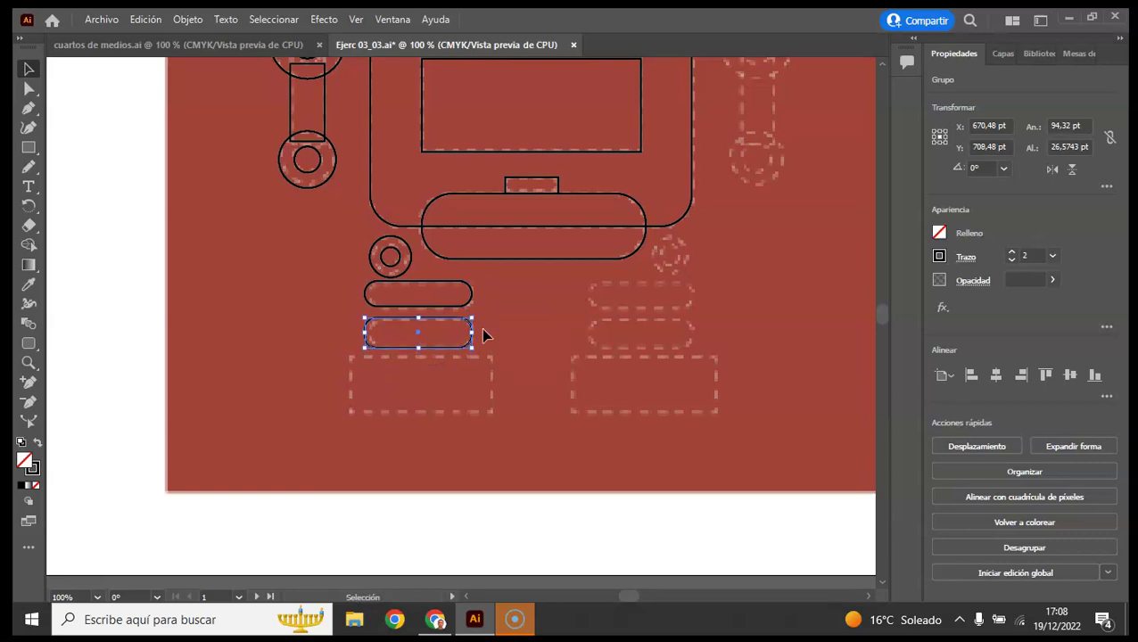
pyautogui.press('Up')
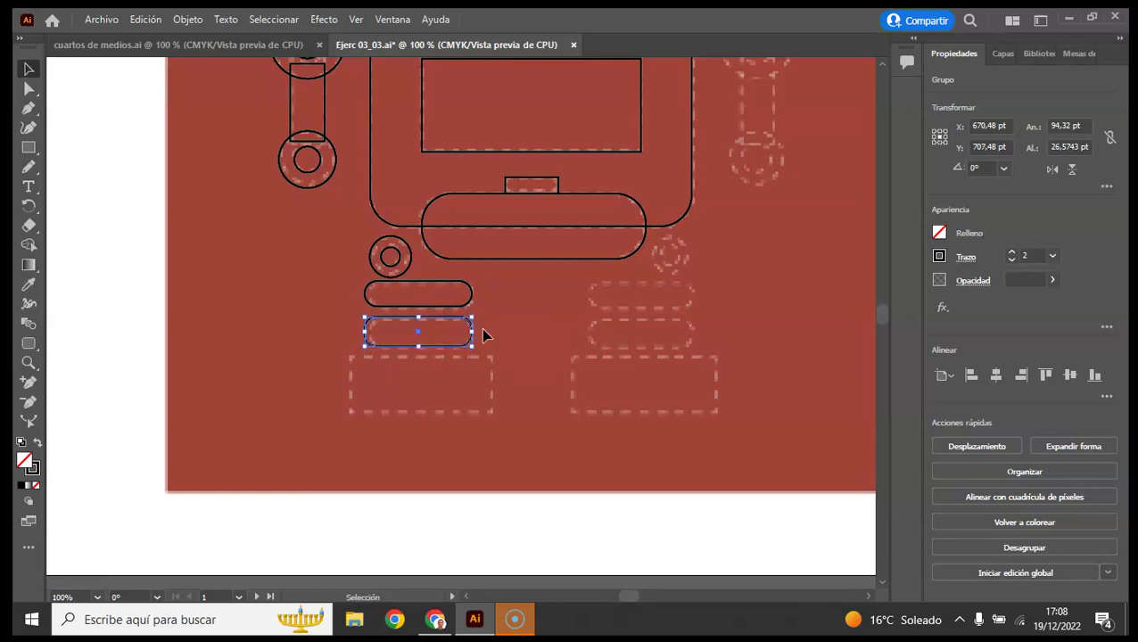
# Step: Draw a 124.56 × 49.68 pt rectangle over the dashed left foot guide
pyautogui.click(26, 131)
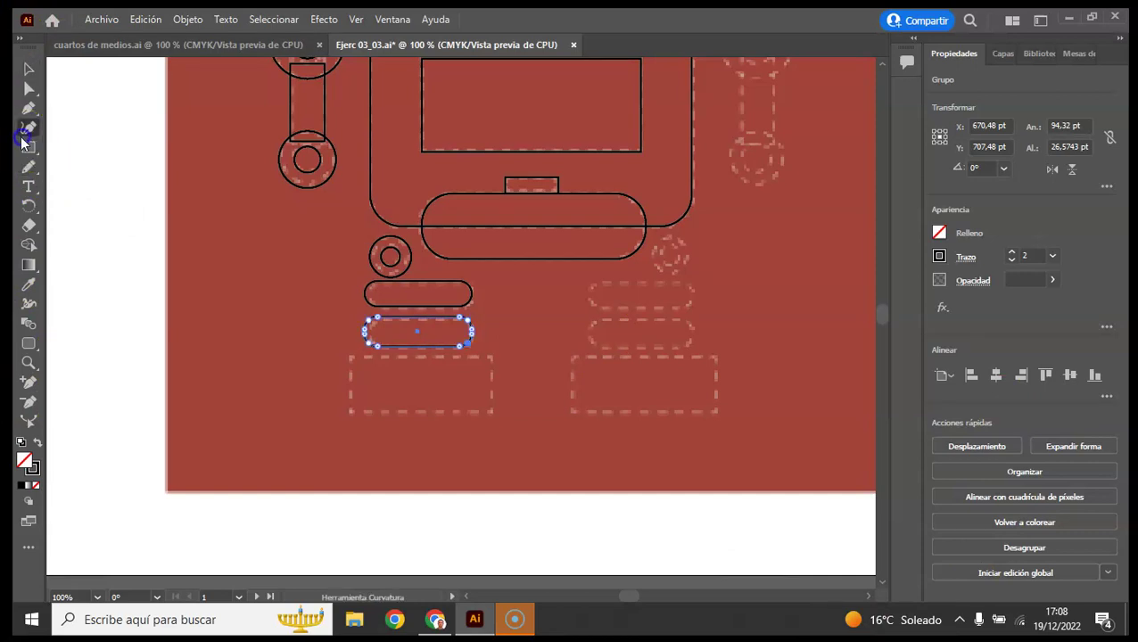
pyautogui.click(29, 148)
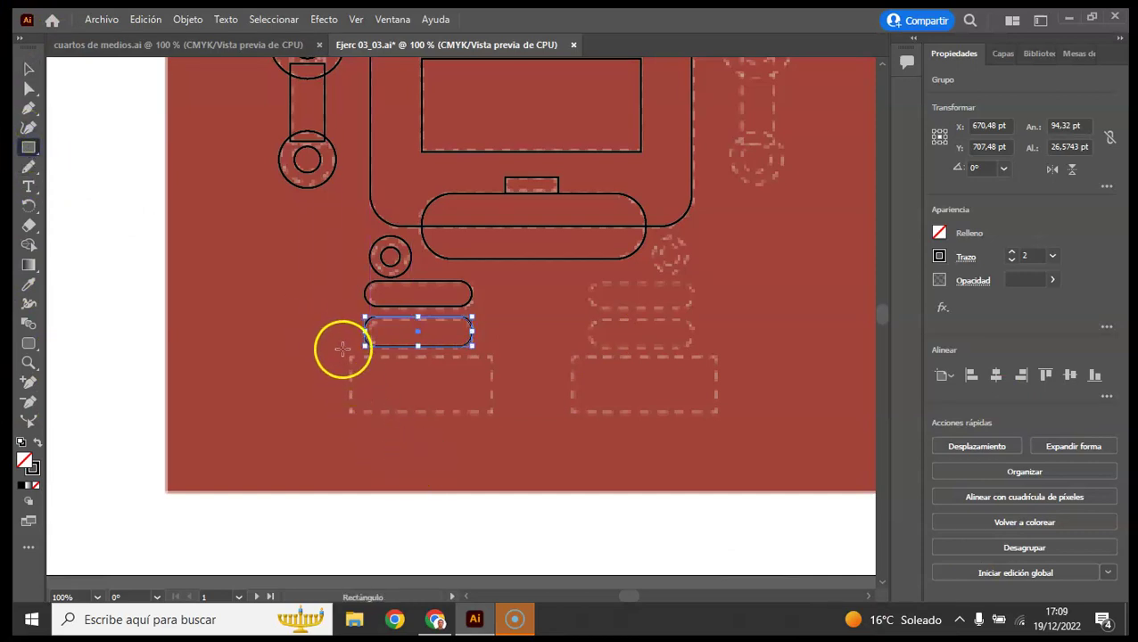
pyautogui.moveTo(349, 356); pyautogui.dragTo(491, 412)
pyautogui.click(36, 363)
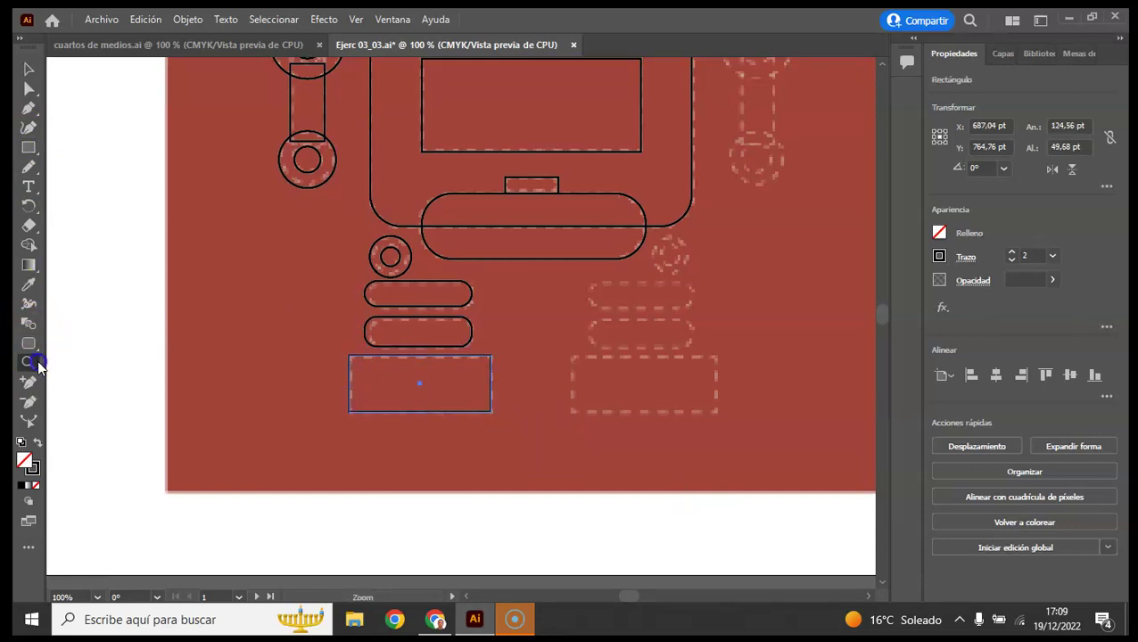
pyautogui.keyDown('alt'); pyautogui.click(526, 284); pyautogui.keyUp('alt')
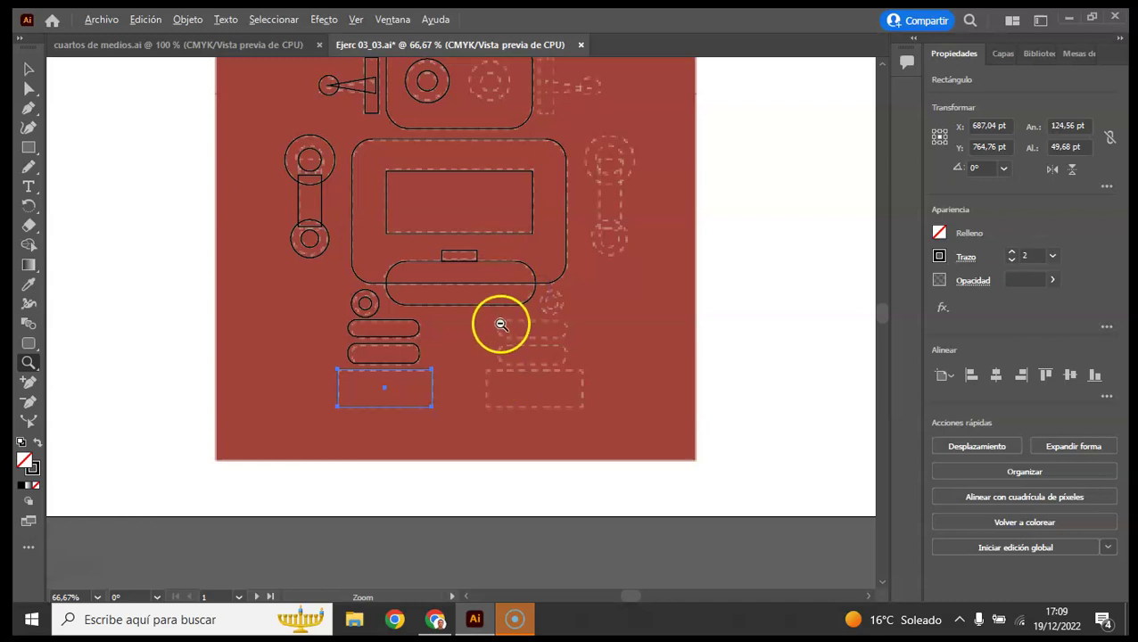
# Step: Duplicate the left ear, arm and leg parts, excluding head and body, beside the artboard
pyautogui.keyDown('alt'); pyautogui.click(500, 325); pyautogui.keyUp('alt')
pyautogui.click(28, 69)
pyautogui.moveTo(216, 122); pyautogui.dragTo(228, 132)
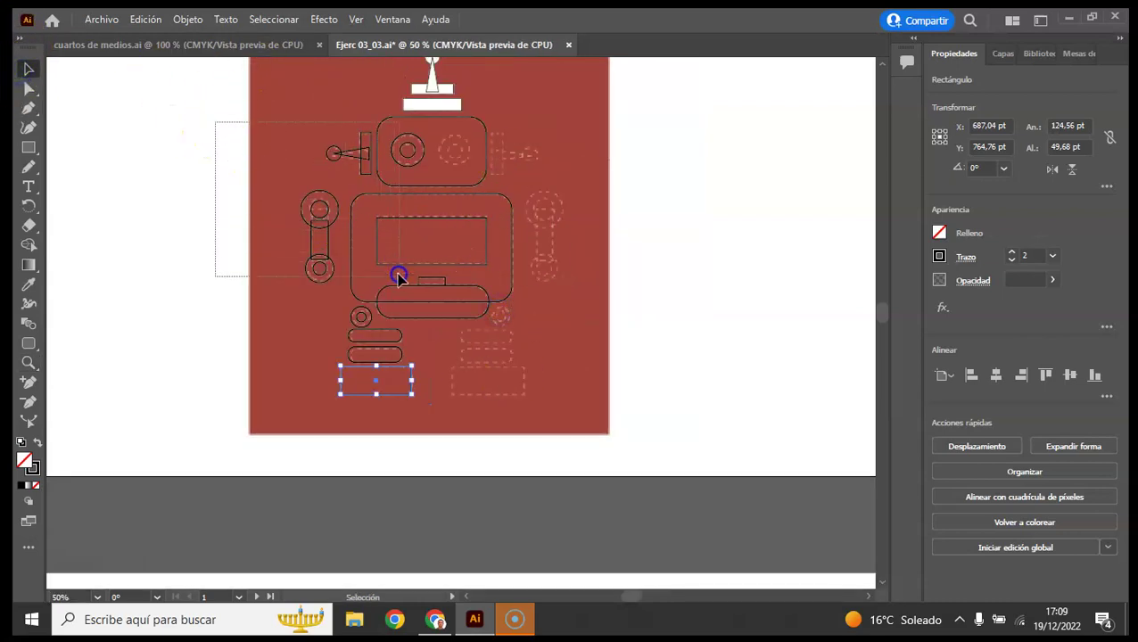
pyautogui.moveTo(428, 406); pyautogui.dragTo(428, 407)
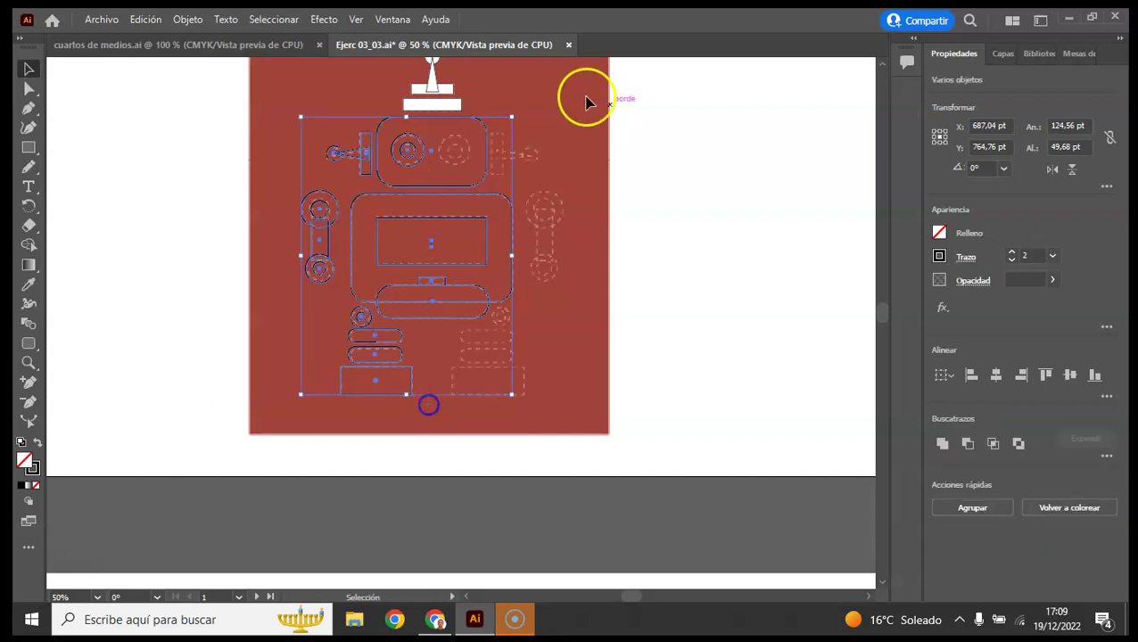
pyautogui.keyDown('shift'); pyautogui.click(486, 163); pyautogui.keyUp('shift')
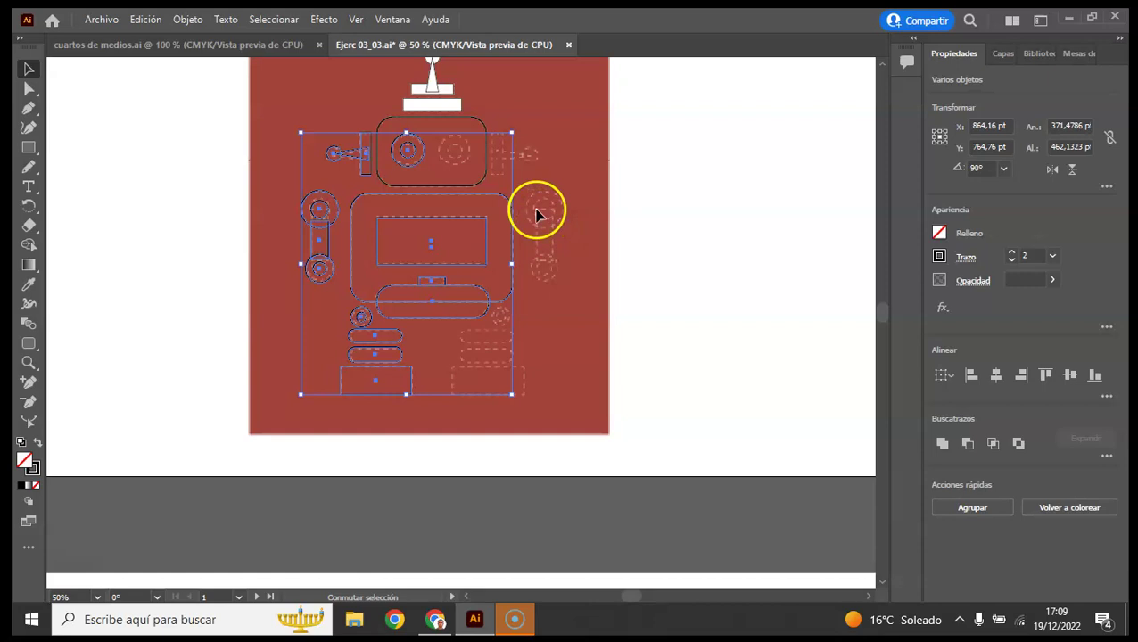
pyautogui.keyDown('shift'); pyautogui.click(446, 280); pyautogui.keyUp('shift')
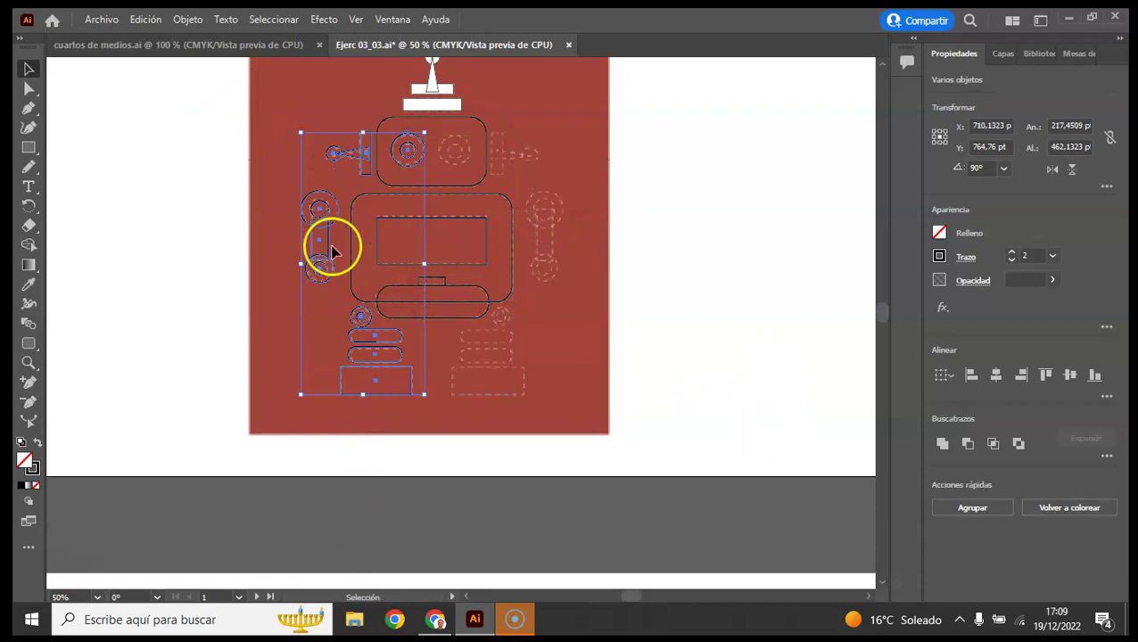
pyautogui.moveTo(310, 246); pyautogui.dragTo(509, 252)
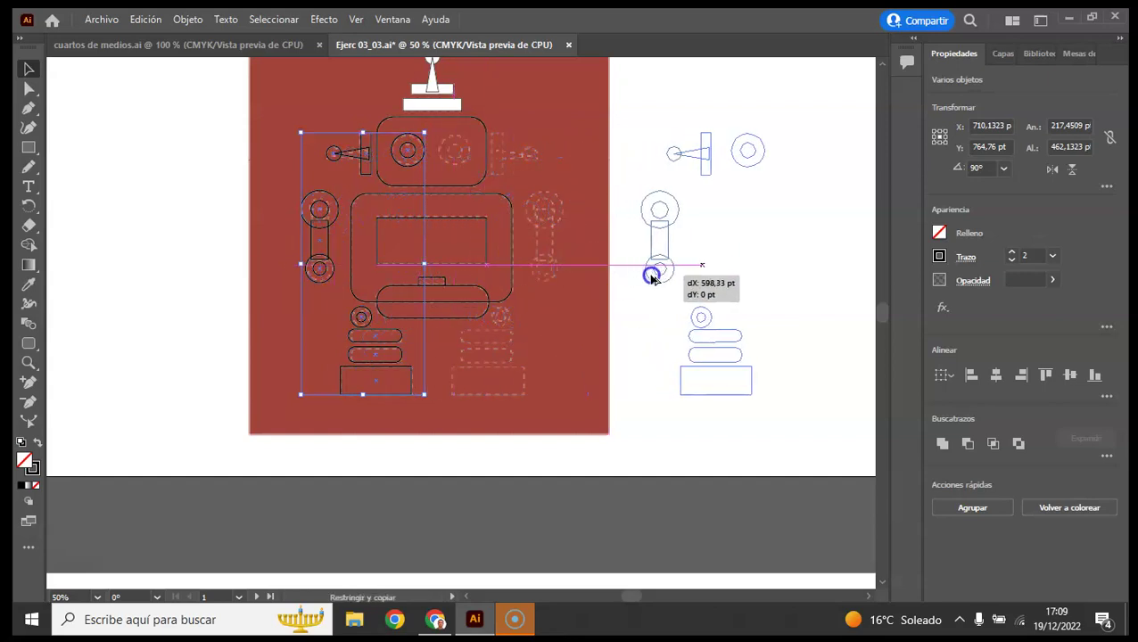
pyautogui.moveTo(509, 253); pyautogui.dragTo(679, 267)
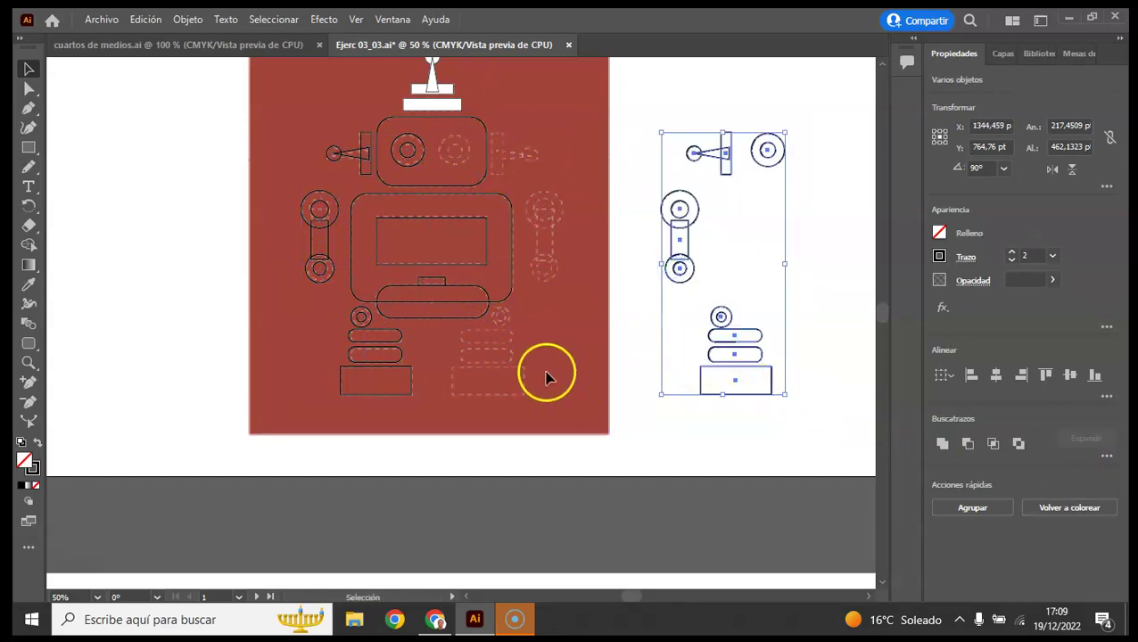
# Step: Reflect the copied parts vertically and align them with the robot's right-side guides
pyautogui.click(189, 19)
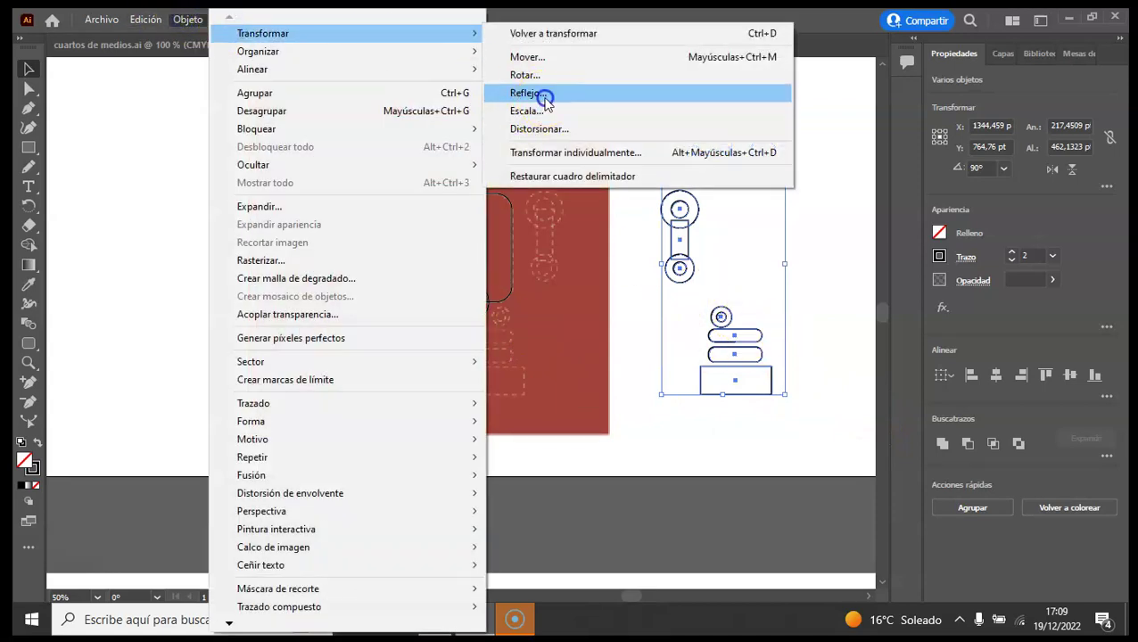
pyautogui.click(540, 93)
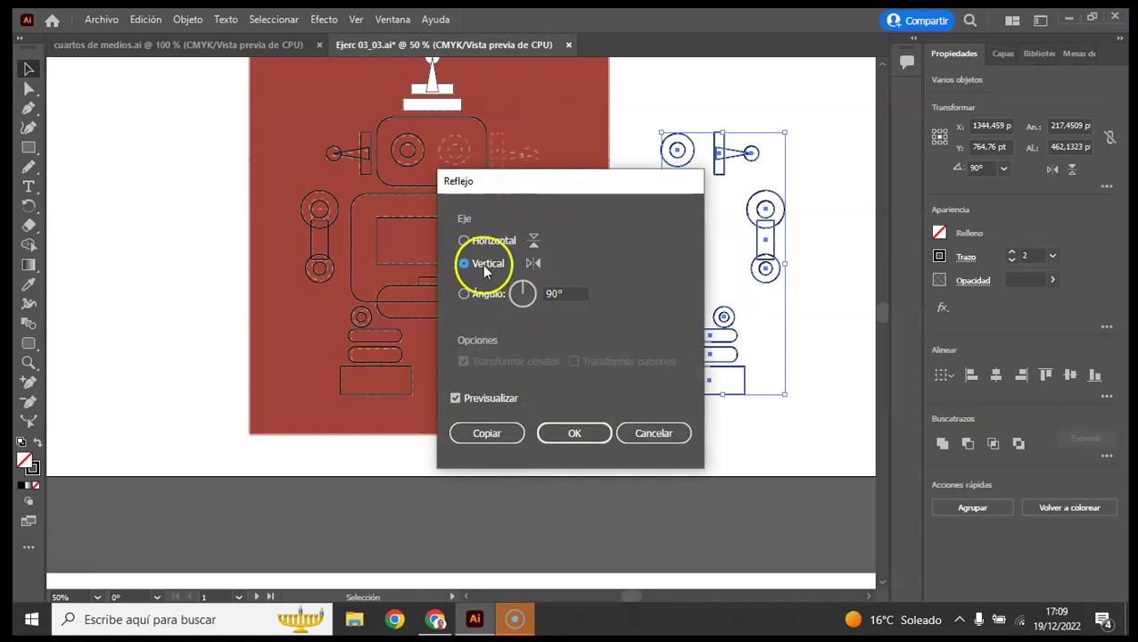
pyautogui.click(572, 433)
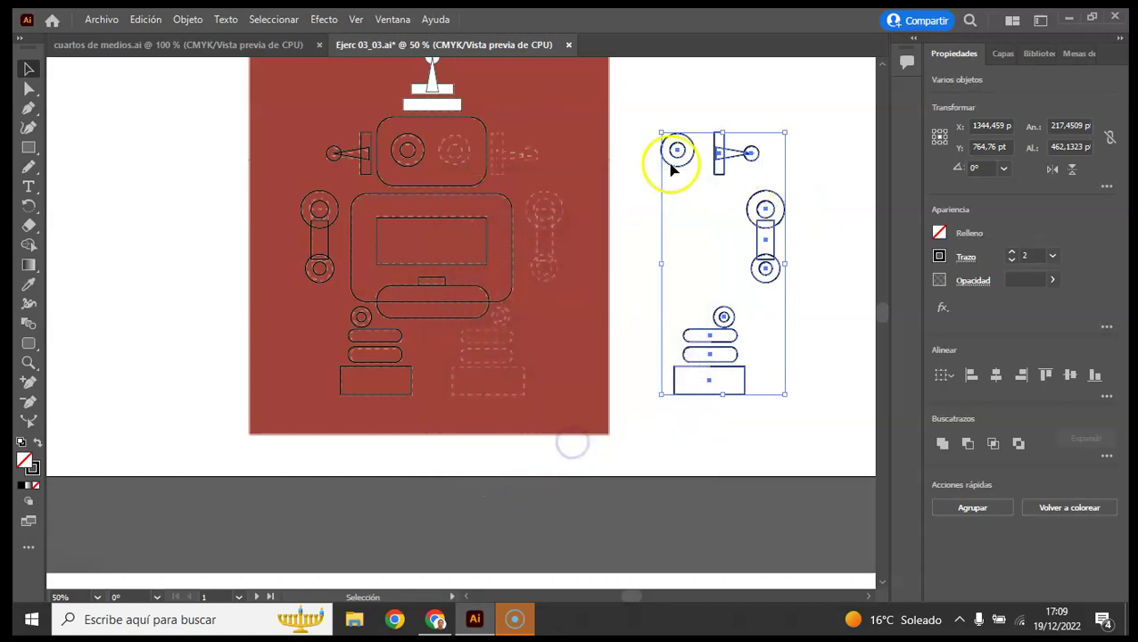
pyautogui.moveTo(684, 171); pyautogui.dragTo(465, 170)
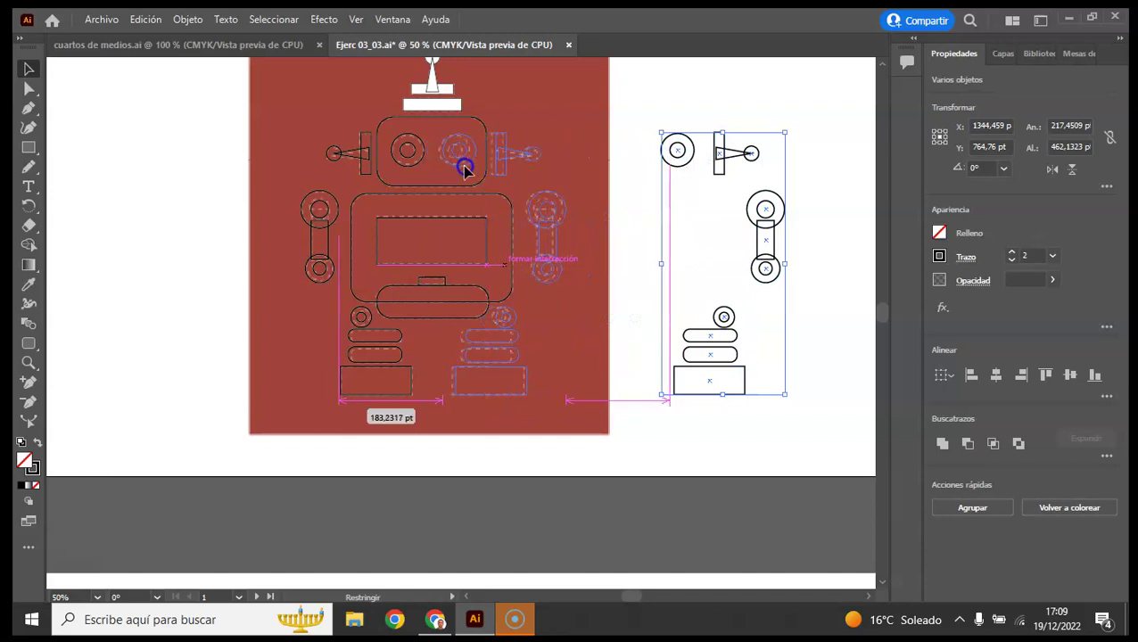
pyautogui.moveTo(461, 171); pyautogui.dragTo(463, 172)
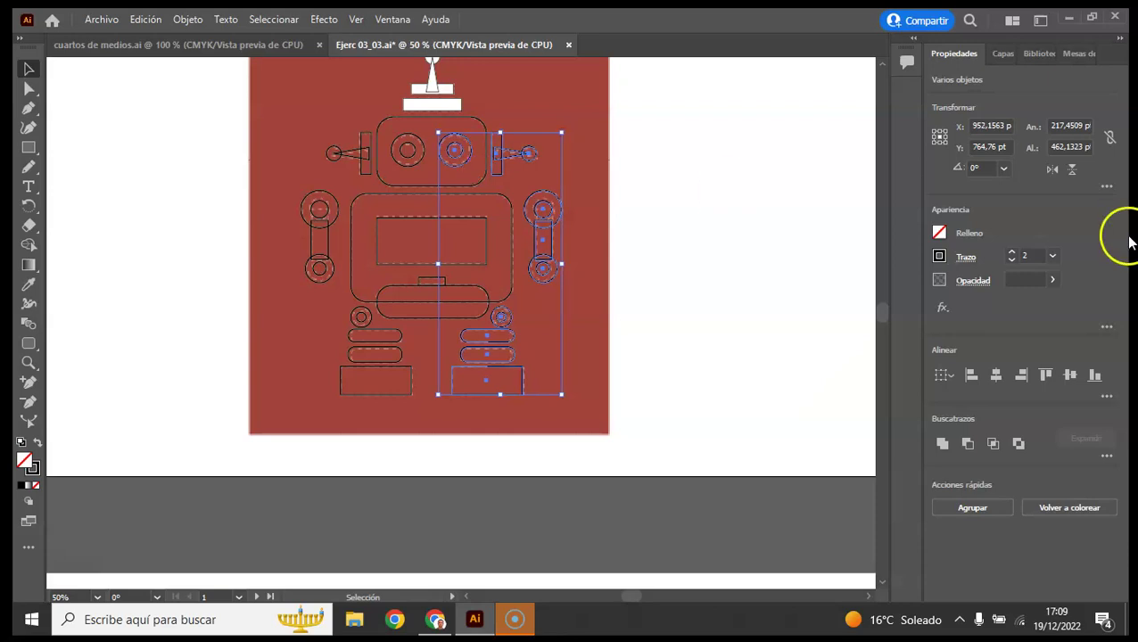
pyautogui.click(710, 253)
# Step: Give every robot shape a white fill and set its stroke to None
pyautogui.scroll(1, 648, 318)
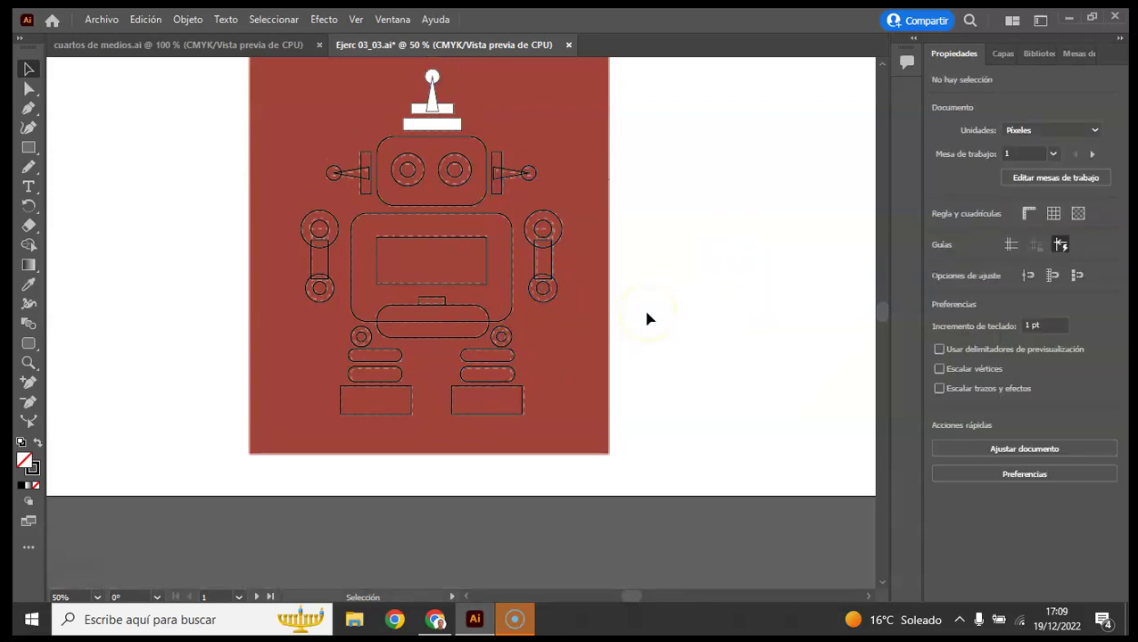
pyautogui.moveTo(228, 44); pyautogui.dragTo(230, 66)
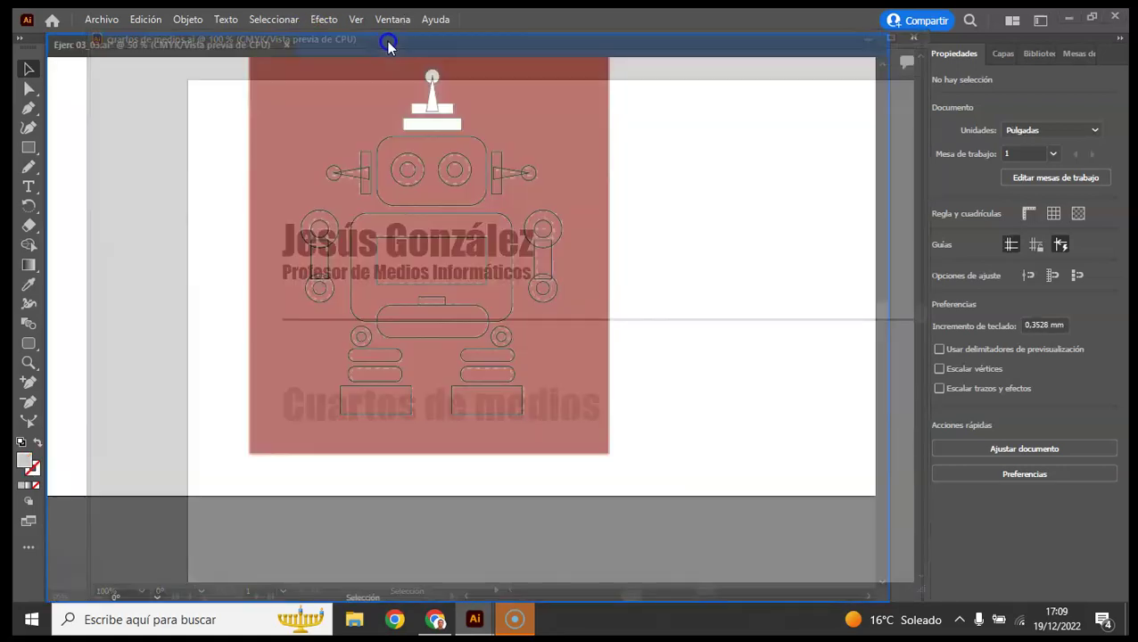
pyautogui.moveTo(327, 61); pyautogui.dragTo(272, 46)
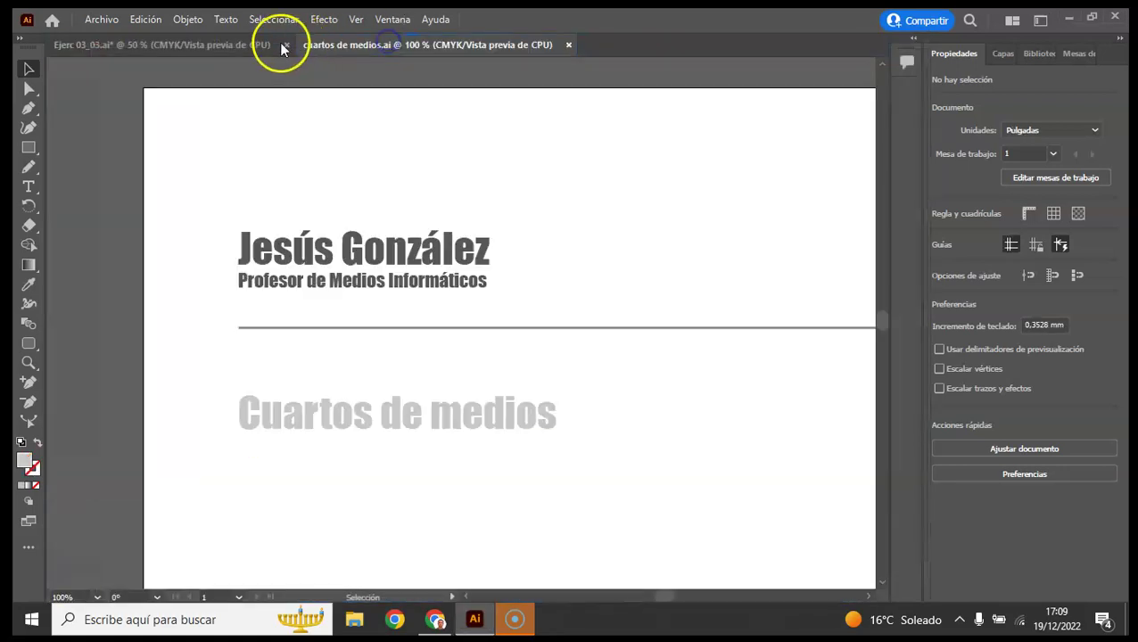
pyautogui.moveTo(259, 130)
pyautogui.mouseDown()
pyautogui.moveTo(587, 469)
pyautogui.moveTo(609, 474)
pyautogui.mouseUp()
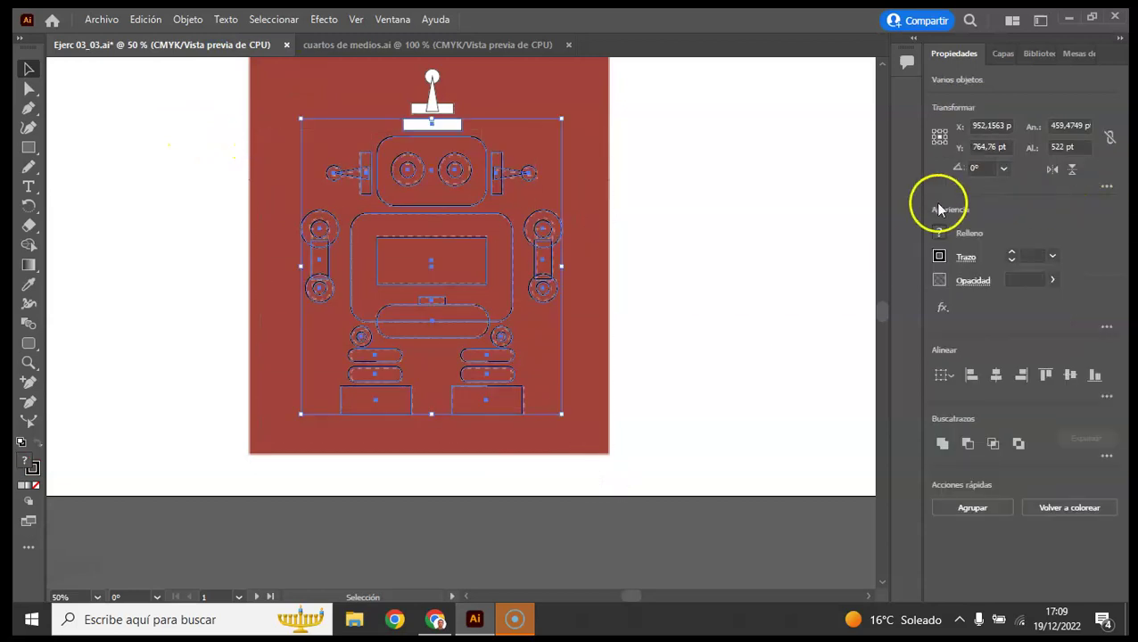
pyautogui.click(938, 236)
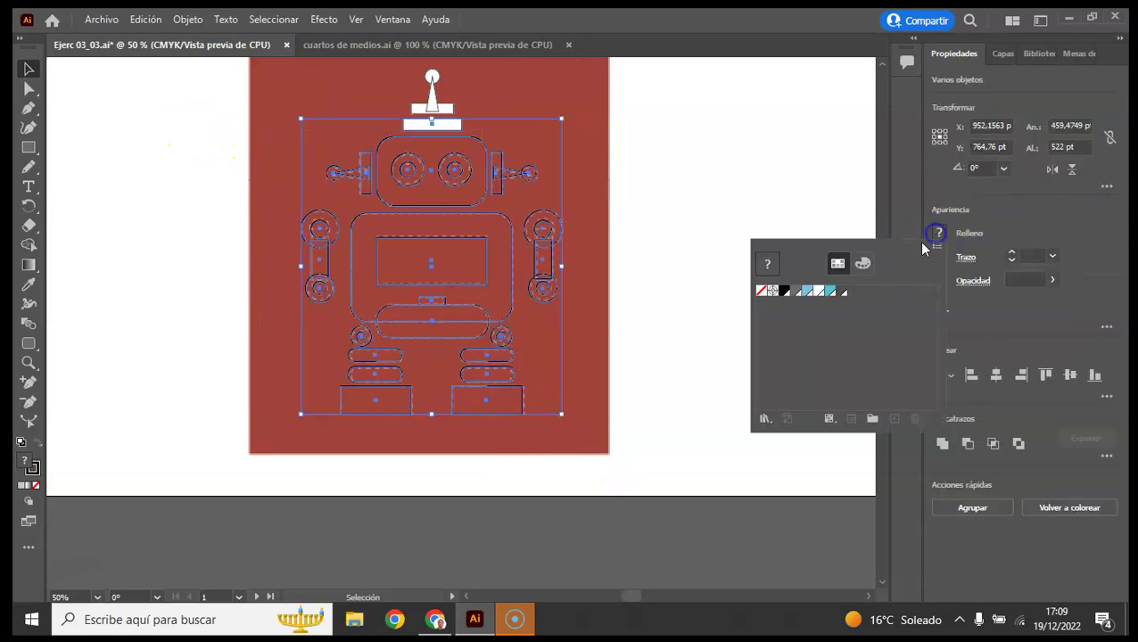
pyautogui.click(819, 292)
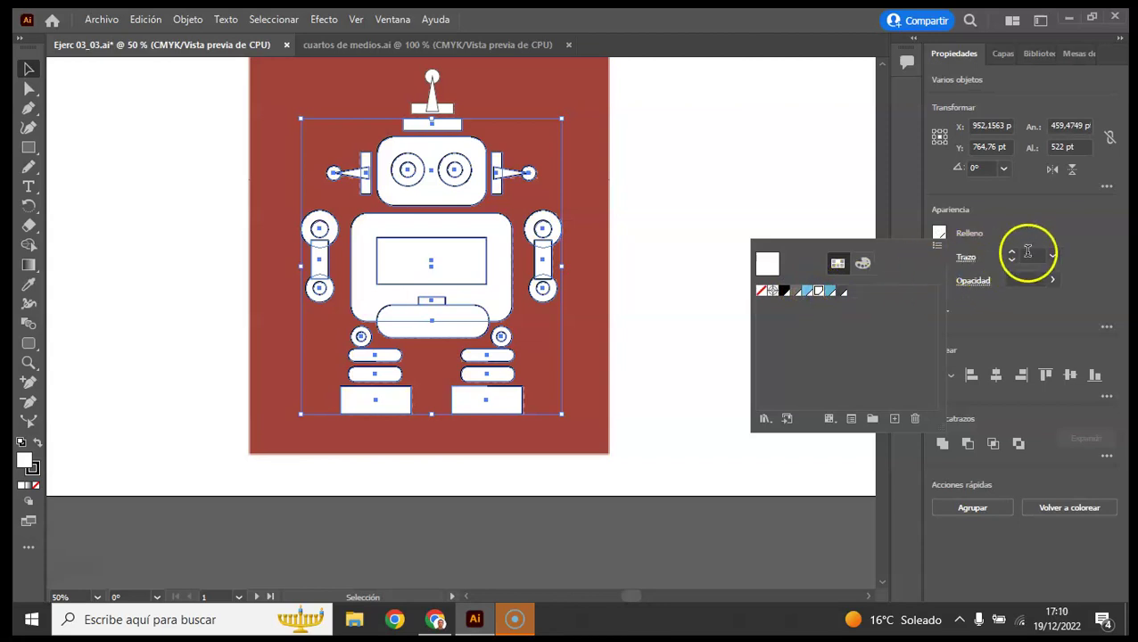
pyautogui.click(1012, 257)
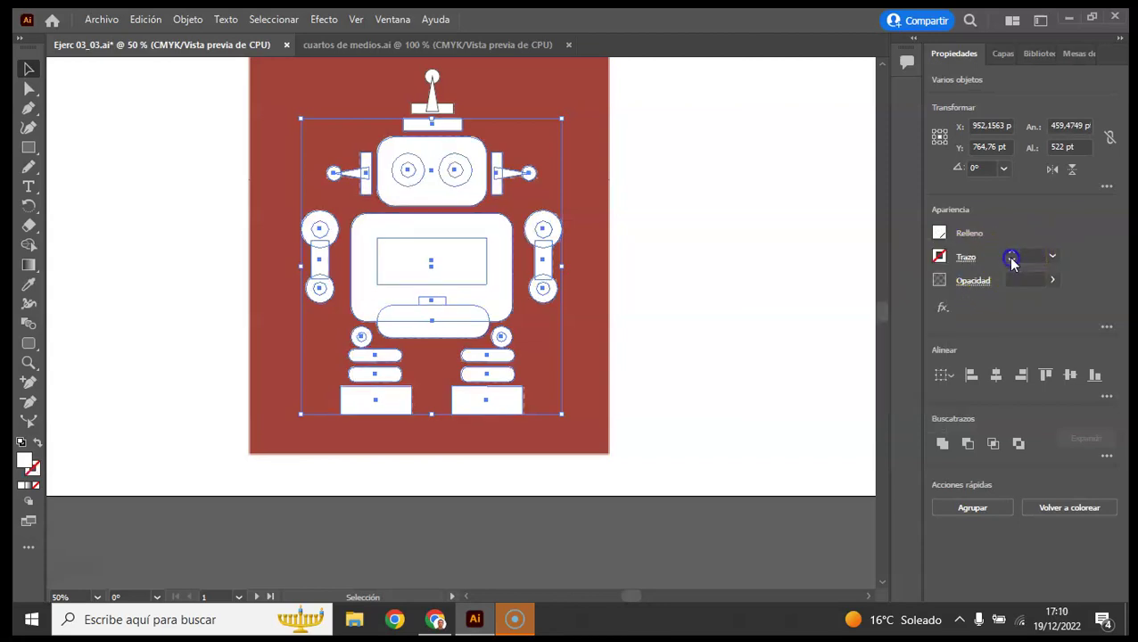
pyautogui.moveTo(161, 81); pyautogui.dragTo(667, 196)
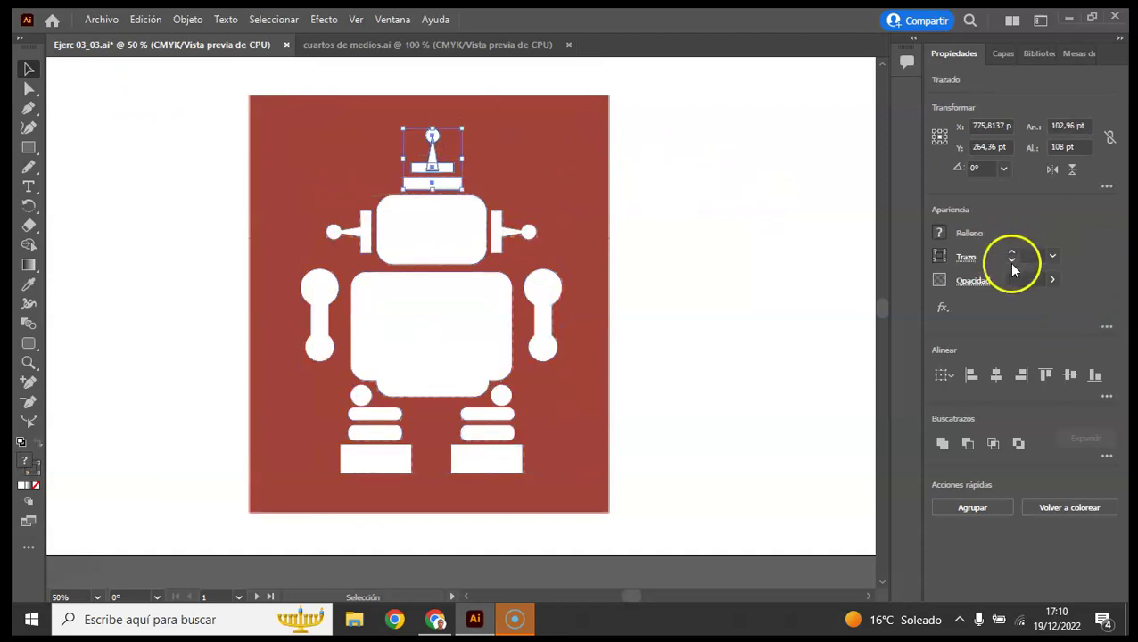
# Step: Fill the robot's two eyes with the red background colour using the Eyedropper
pyautogui.click(671, 225)
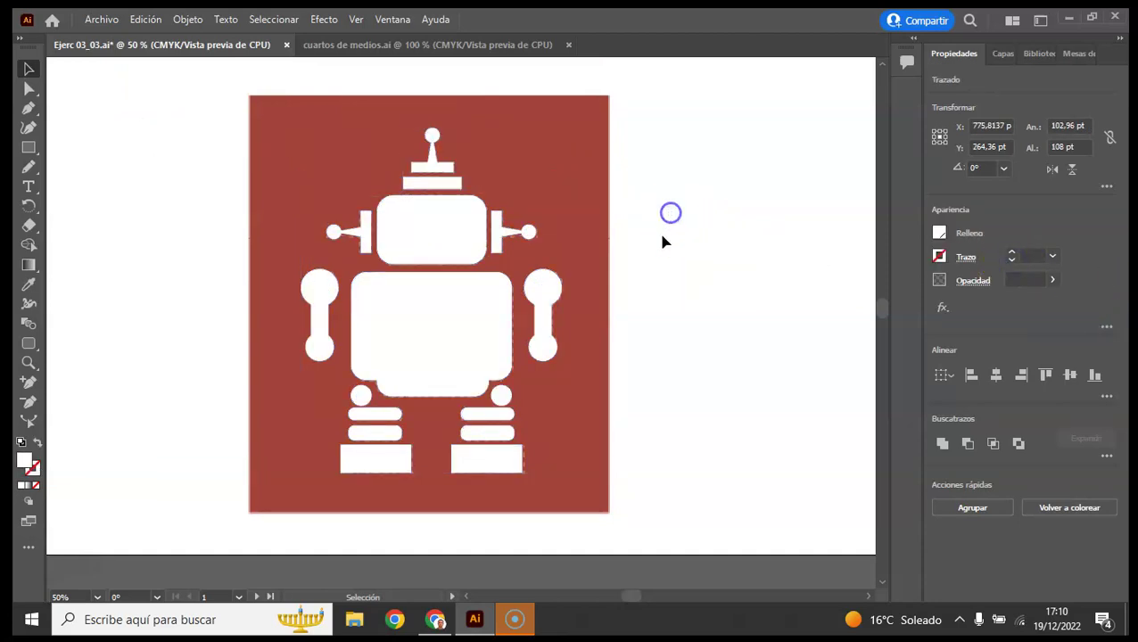
pyautogui.click(399, 239)
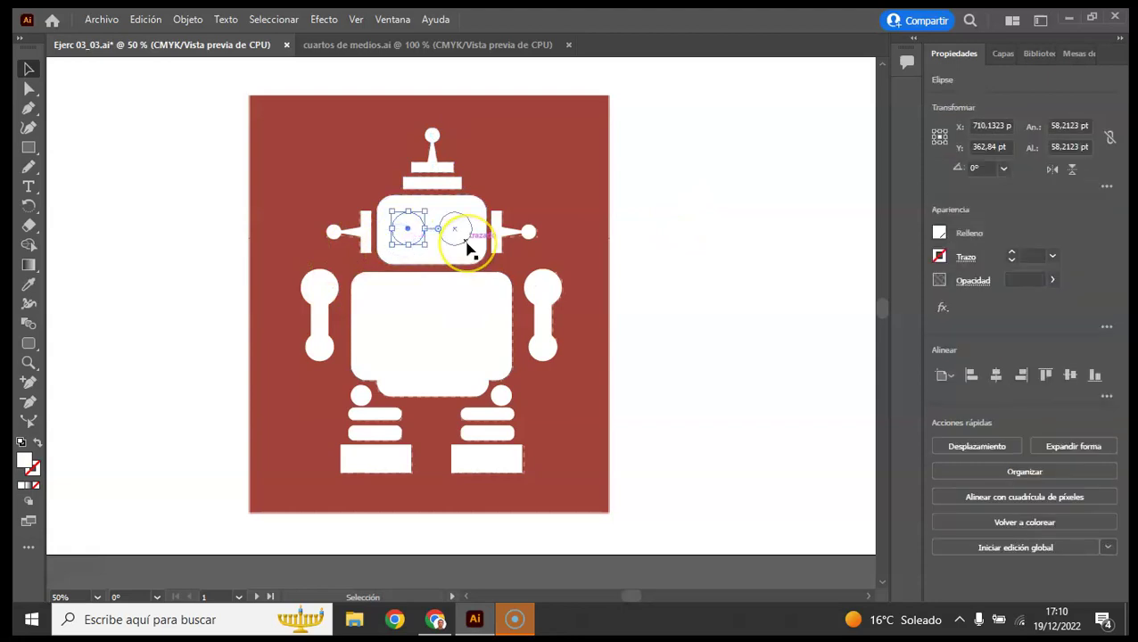
pyautogui.keyDown('shift'); pyautogui.click(467, 246); pyautogui.keyUp('shift')
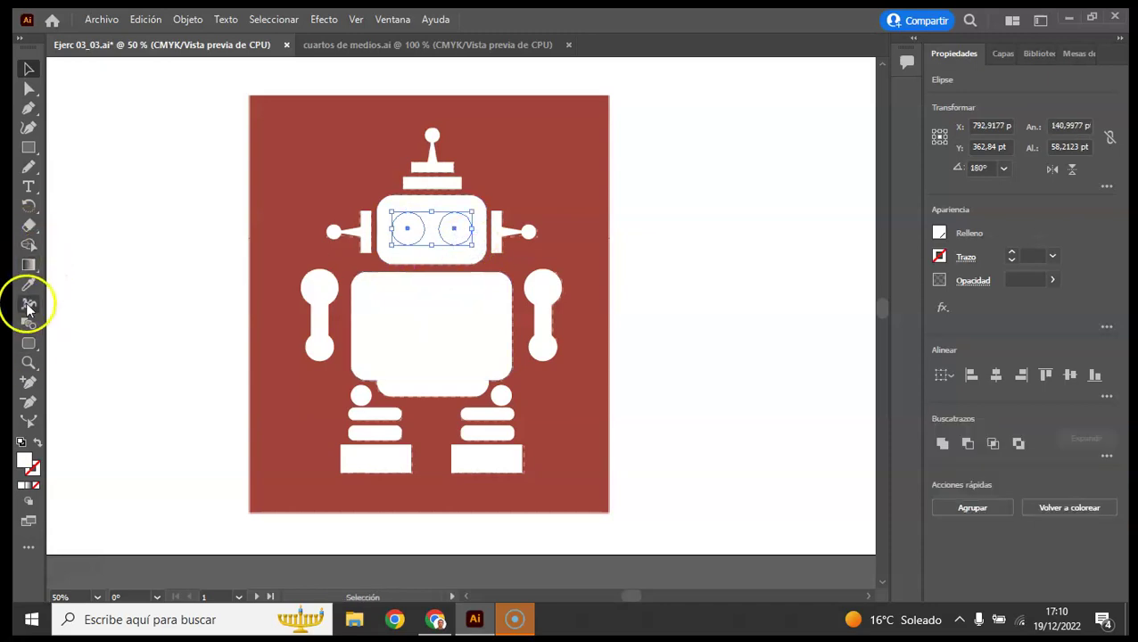
pyautogui.click(29, 283)
pyautogui.click(337, 146)
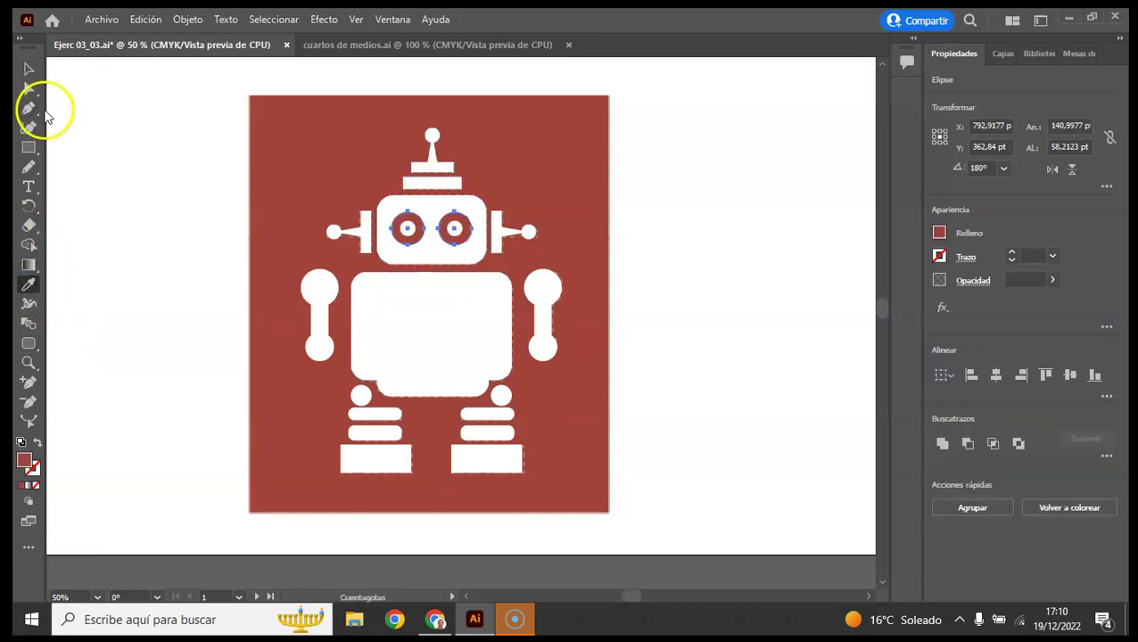
pyautogui.click(29, 69)
pyautogui.click(210, 231)
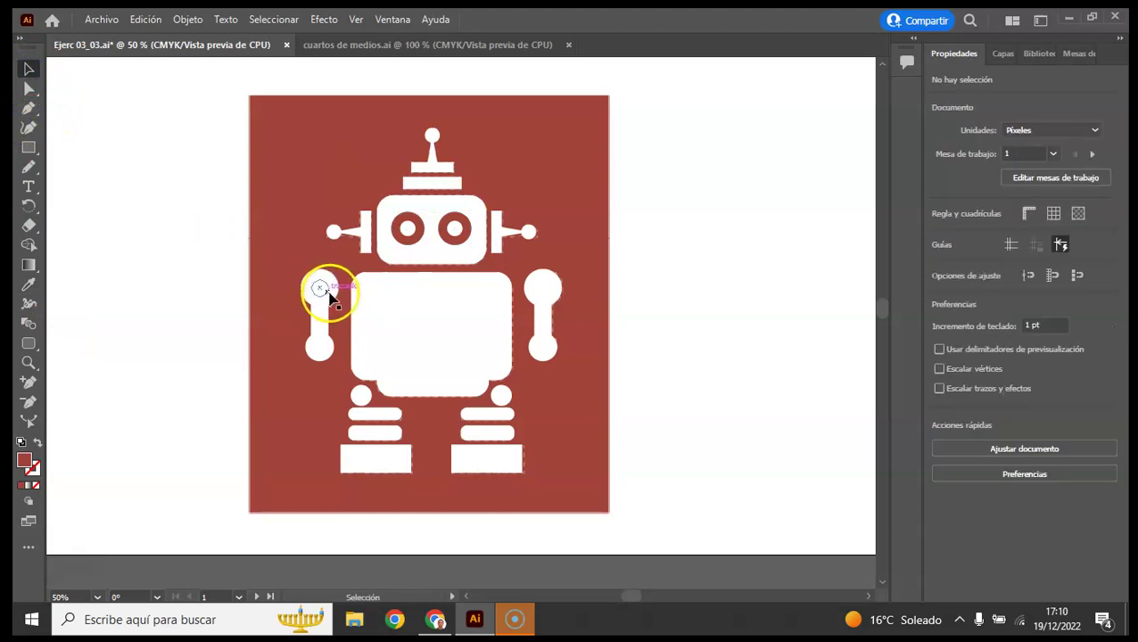
# Step: Select the three arm circles and, in Outline view, both knee circles
pyautogui.click(330, 294)
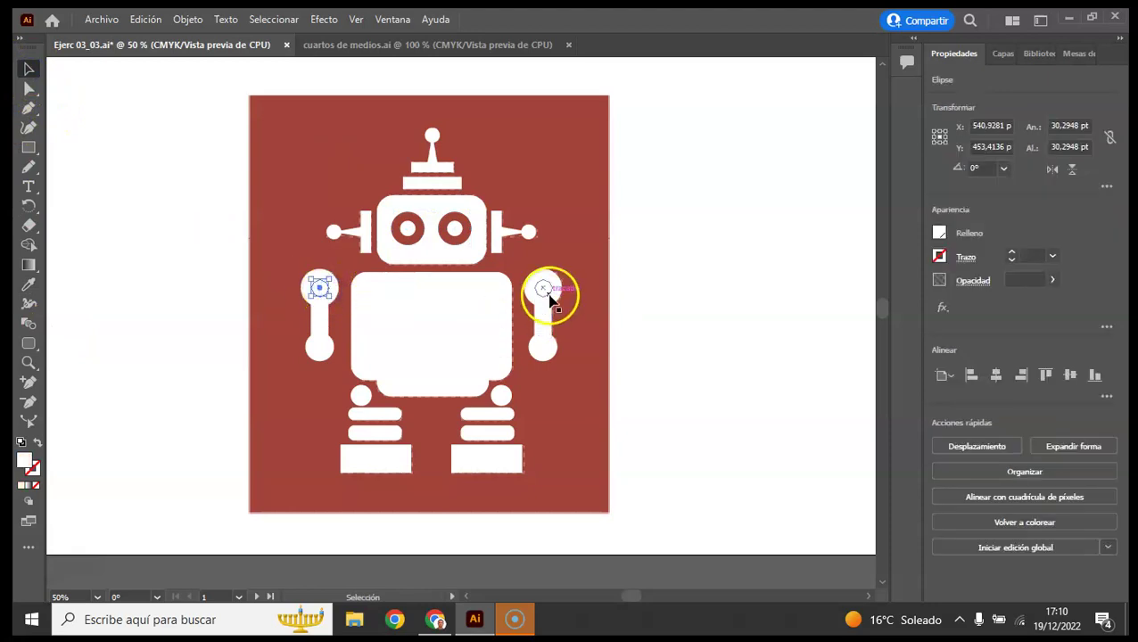
pyautogui.keyDown('shift'); pyautogui.click(542, 347); pyautogui.keyUp('shift')
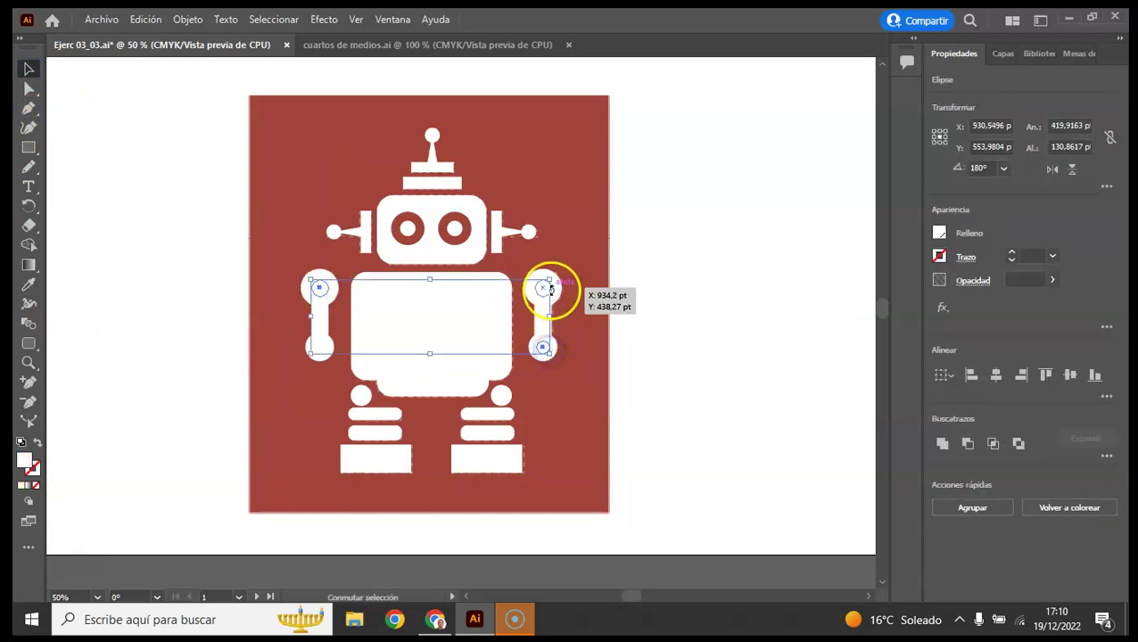
pyautogui.keyDown('shift'); pyautogui.click(321, 347); pyautogui.keyUp('shift')
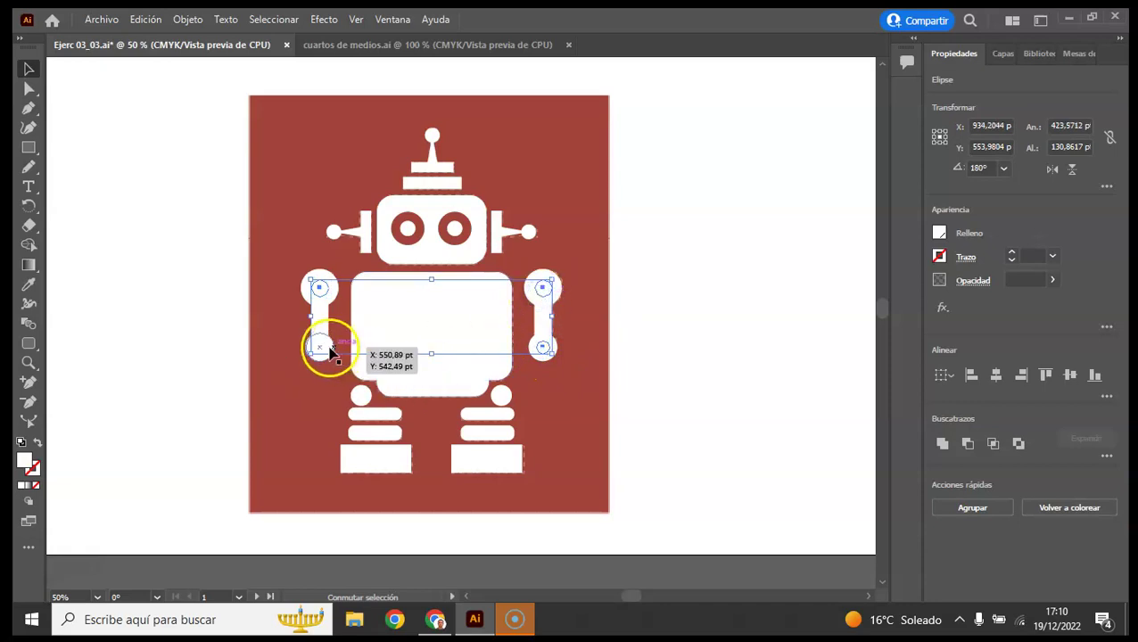
pyautogui.click(355, 19)
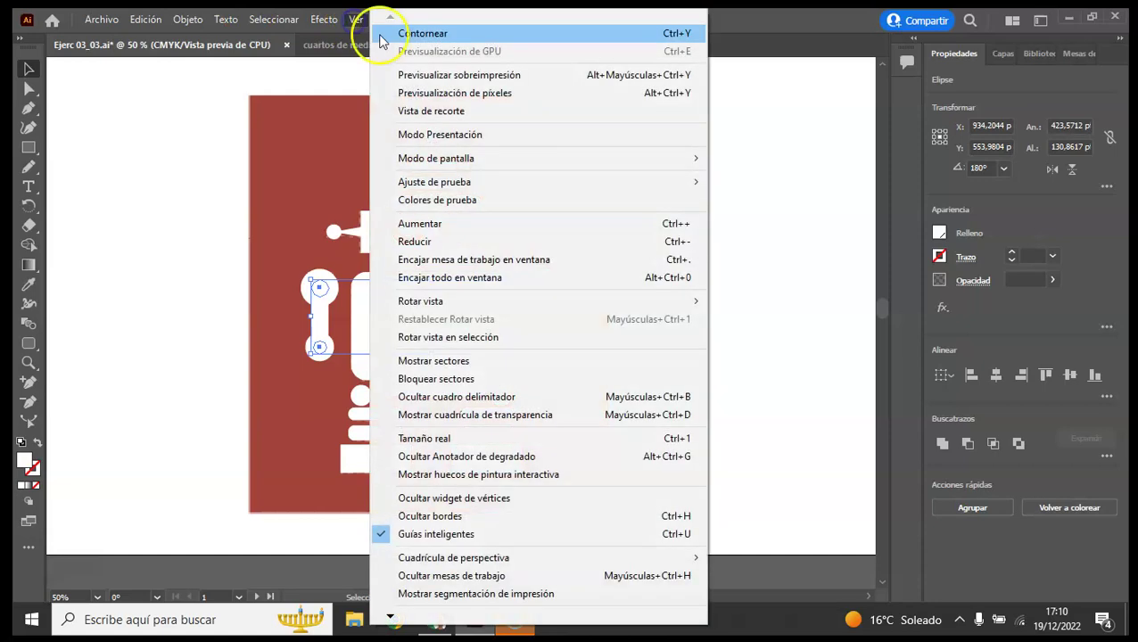
pyautogui.click(393, 33)
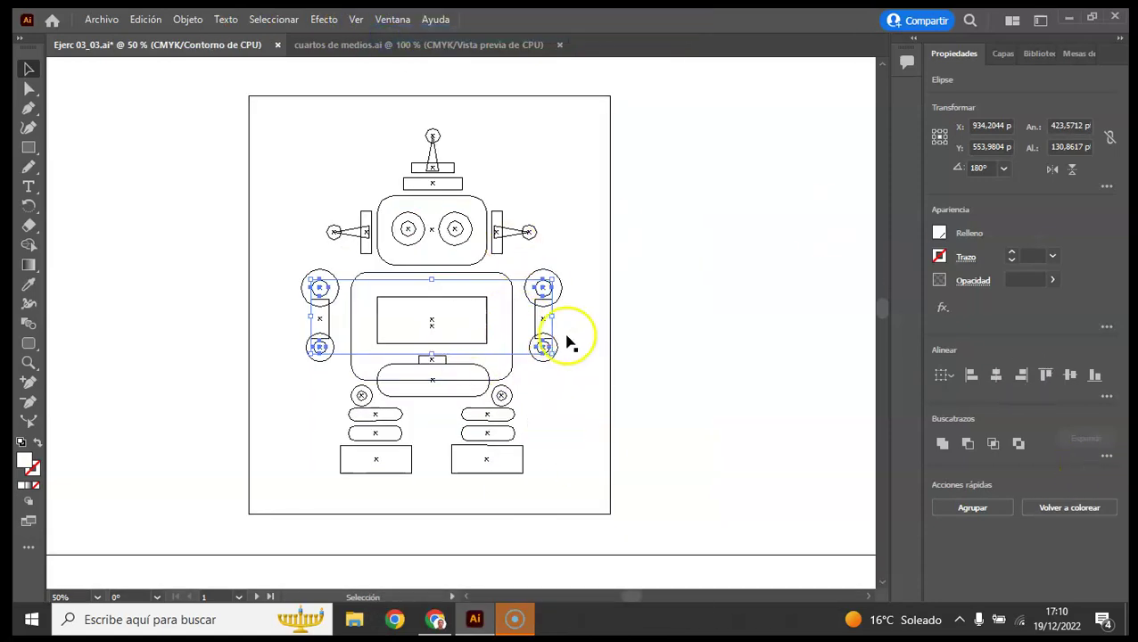
pyautogui.keyDown('shift'); pyautogui.click(505, 399); pyautogui.keyUp('shift')
pyautogui.keyDown('shift'); pyautogui.click(364, 396); pyautogui.keyUp('shift')
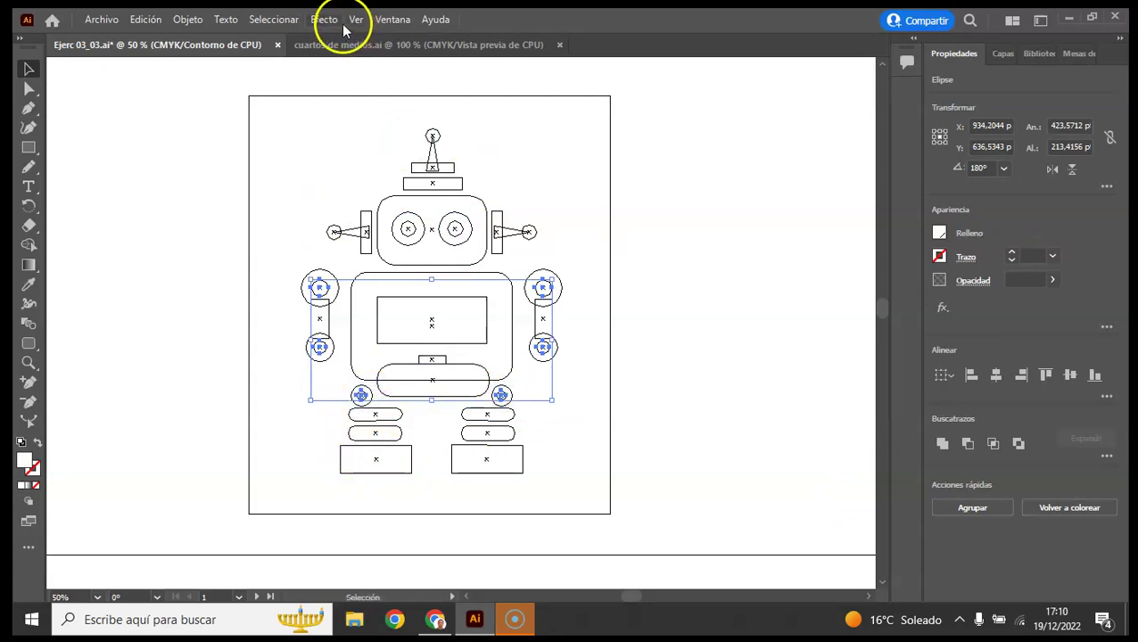
pyautogui.click(356, 27)
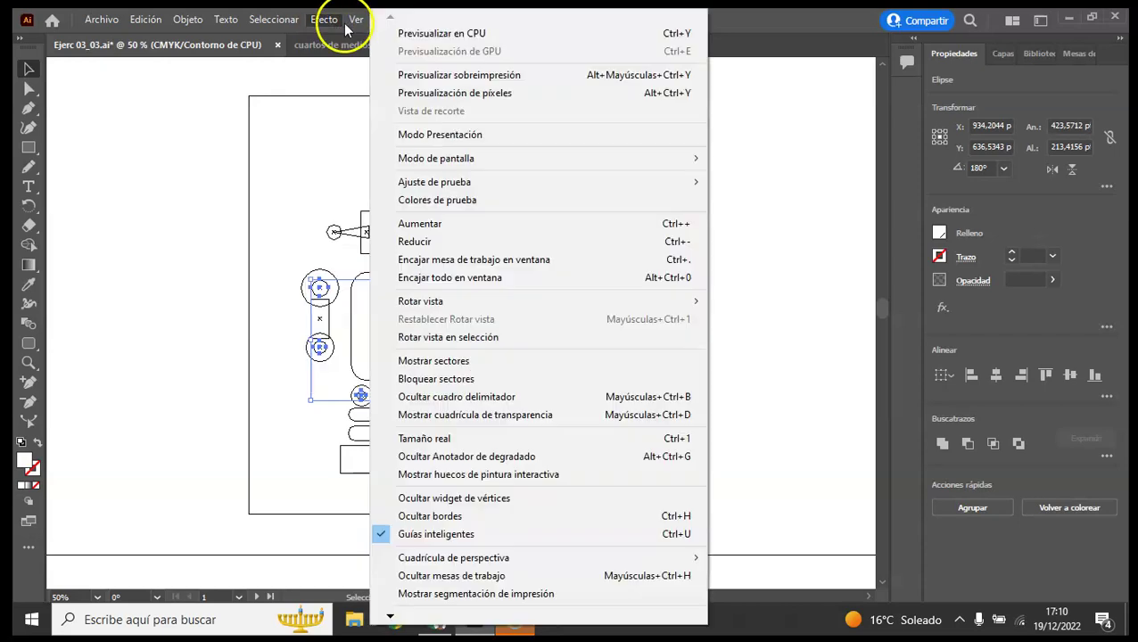
pyautogui.click(455, 33)
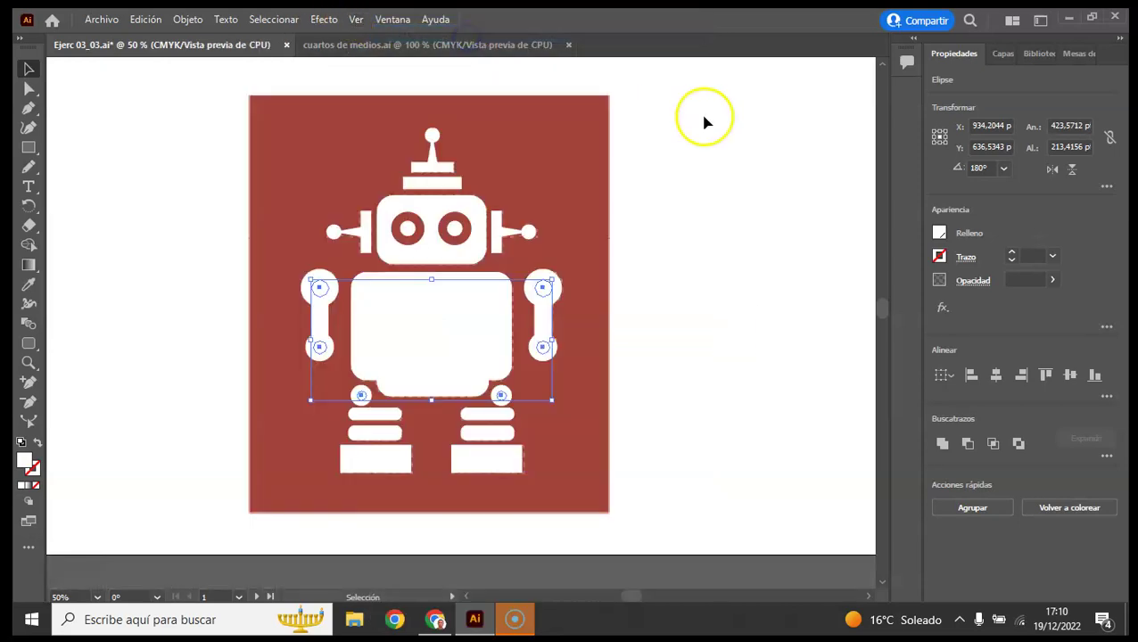
# Step: Fill the selected joint circles with the sampled background red, then deselect
pyautogui.click(27, 284)
pyautogui.click(312, 187)
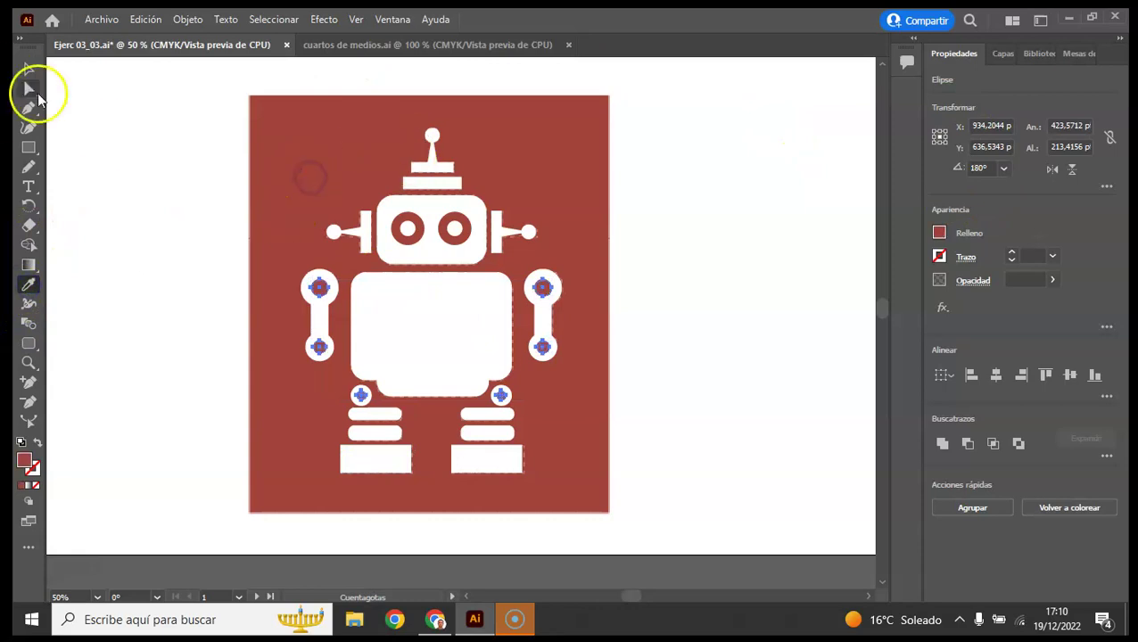
pyautogui.click(29, 72)
pyautogui.click(795, 299)
pyautogui.click(746, 260)
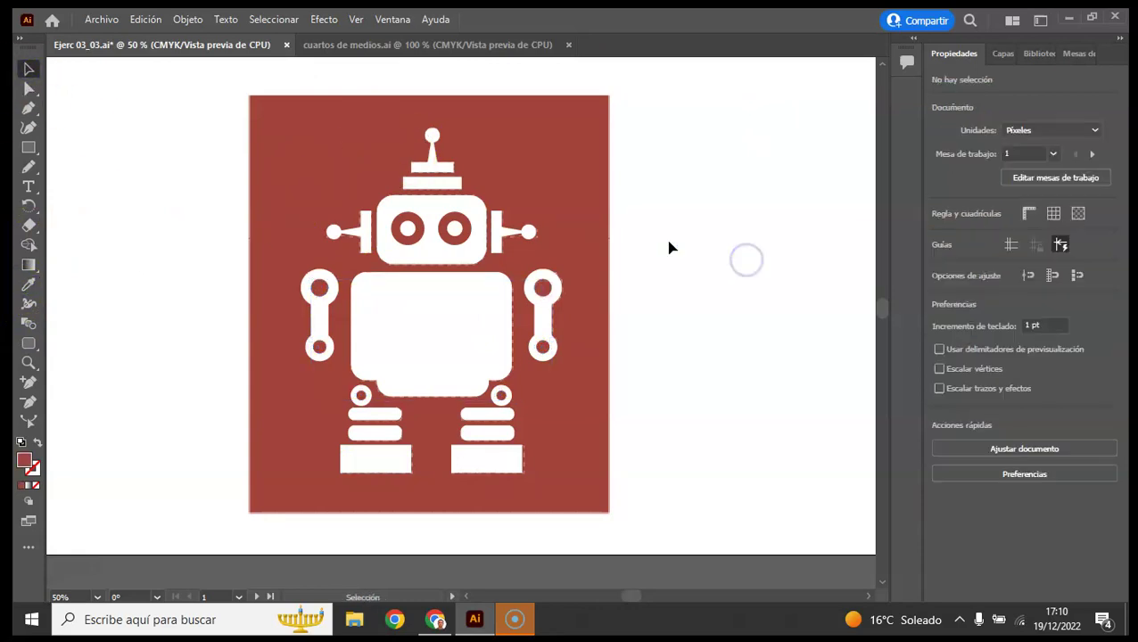
# Step: Fill the chest screen rectangle and the small tab beneath it with background red
pyautogui.click(27, 362)
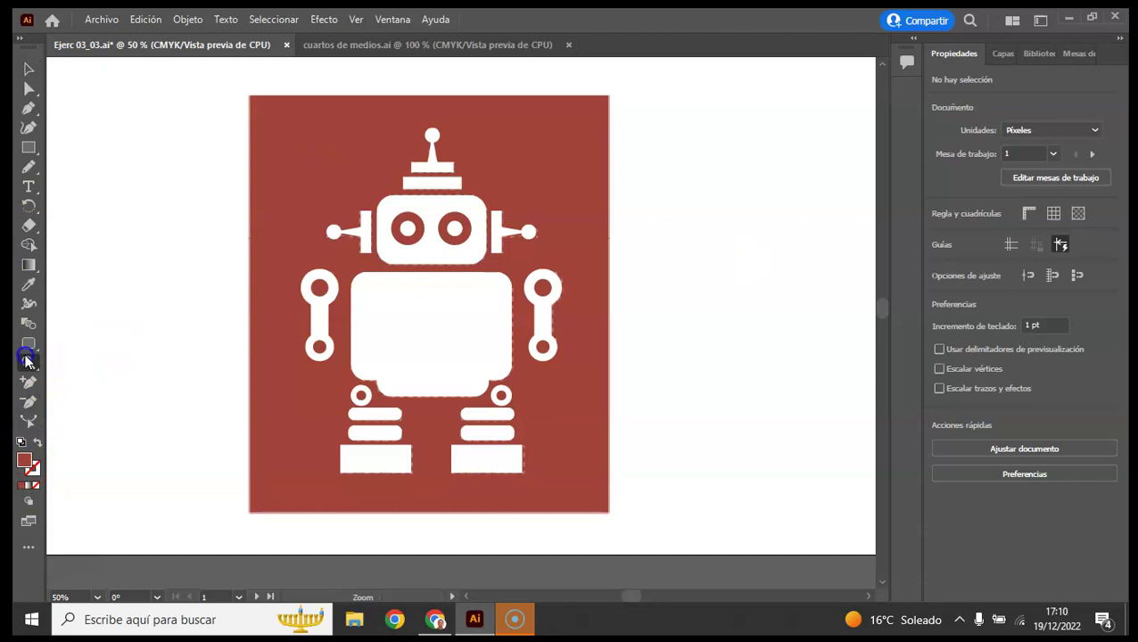
pyautogui.keyDown('alt'); pyautogui.click(558, 349); pyautogui.keyUp('alt')
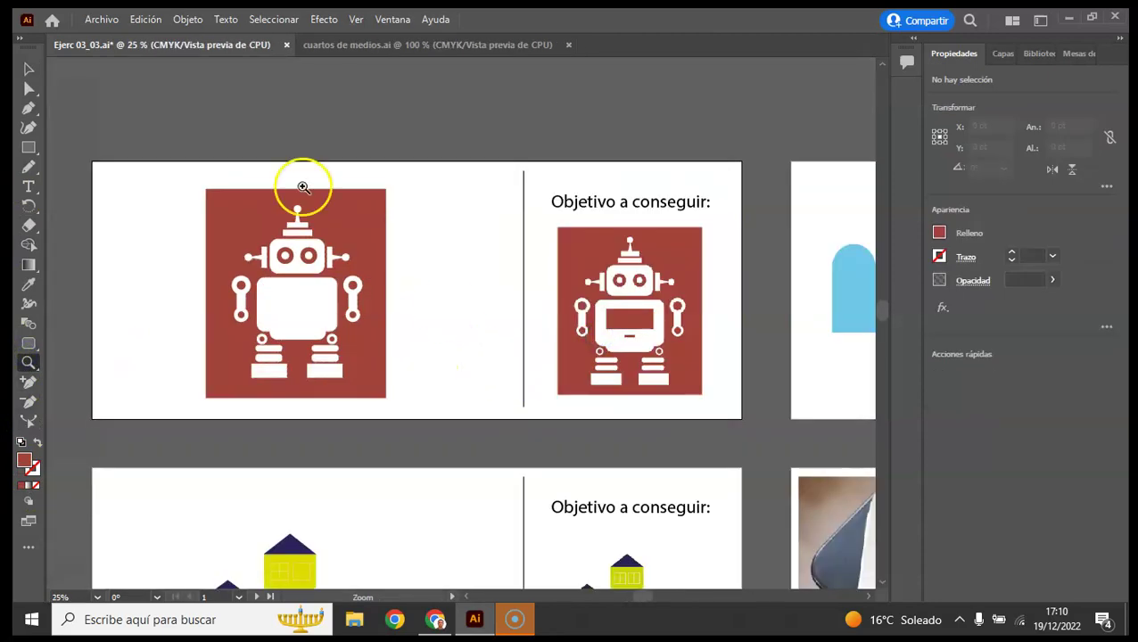
pyautogui.click(296, 332)
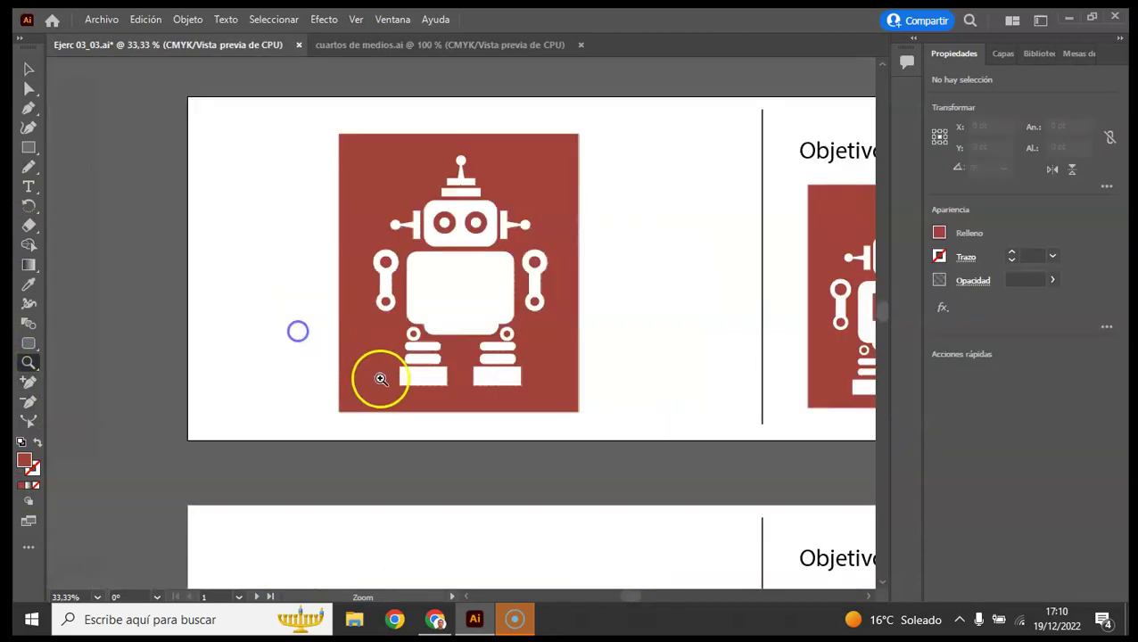
pyautogui.click(867, 595)
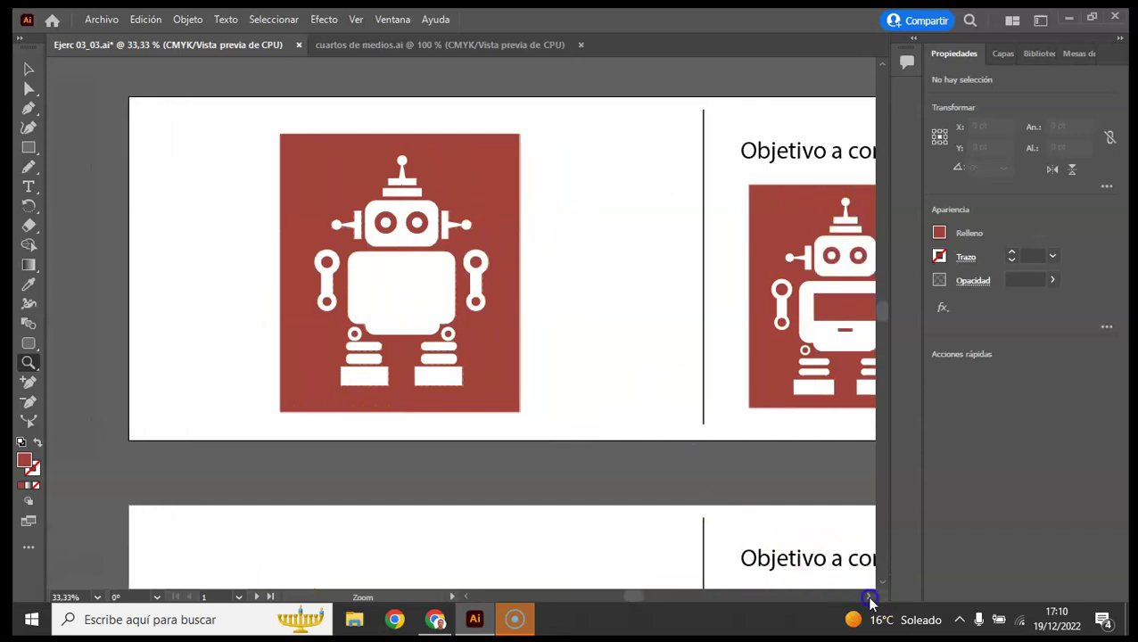
pyautogui.click(28, 68)
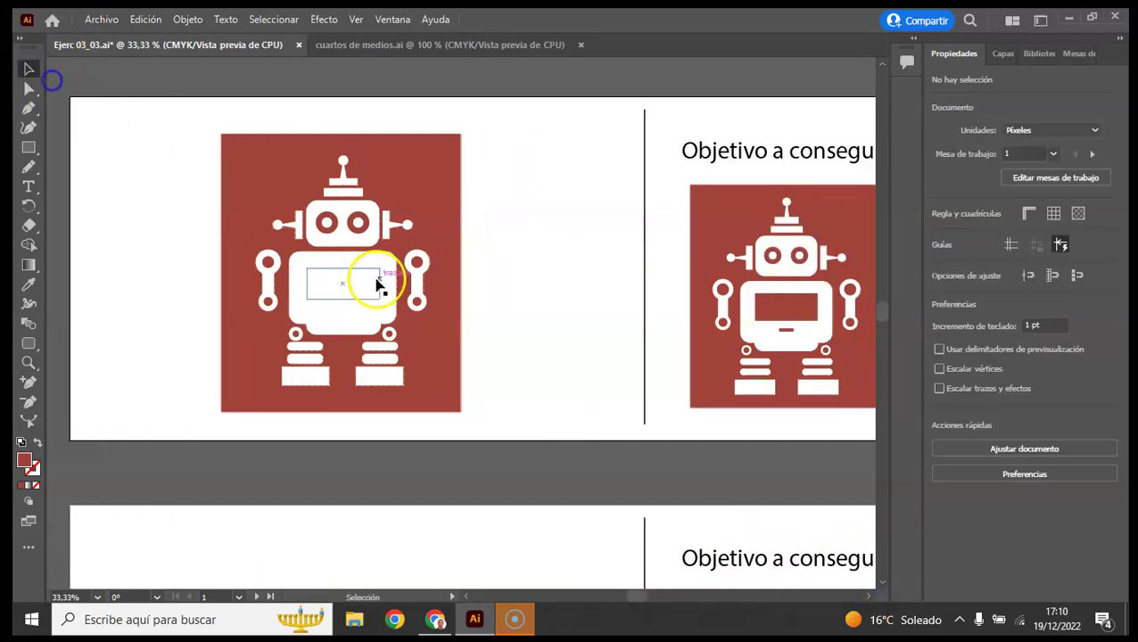
pyautogui.click(373, 267)
pyautogui.moveTo(366, 326); pyautogui.dragTo(351, 310)
pyautogui.click(28, 283)
pyautogui.click(274, 143)
pyautogui.click(28, 69)
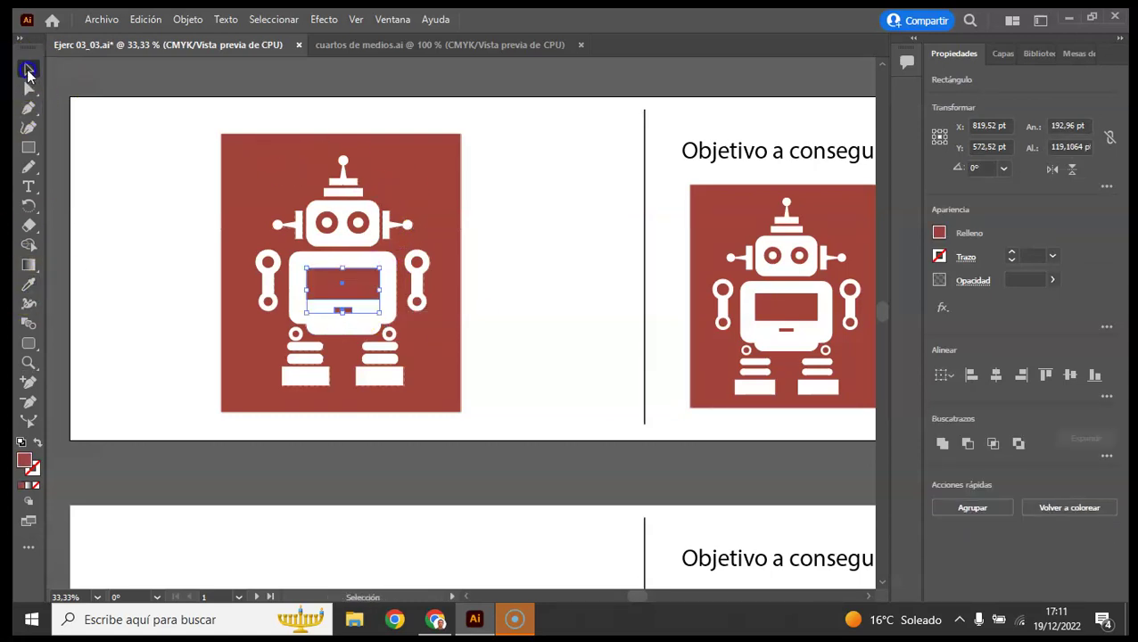
pyautogui.click(557, 202)
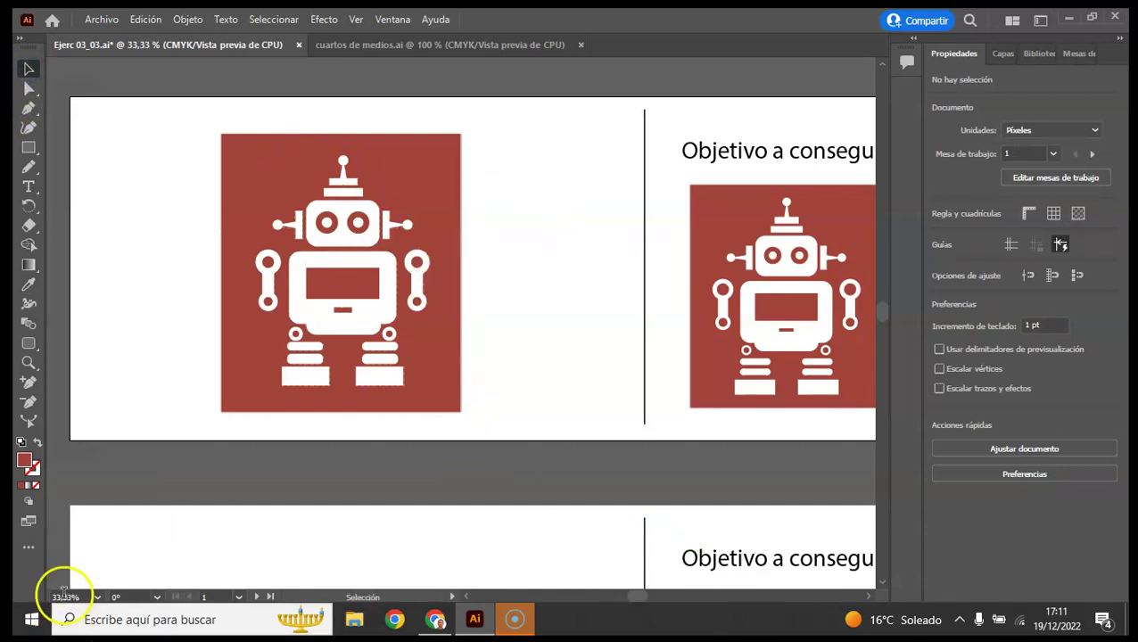
# Step: On artboard 2, select the overlapping circle and rectangle and show the Pathfinder (Buscatrazos) panel
pyautogui.click(258, 597)
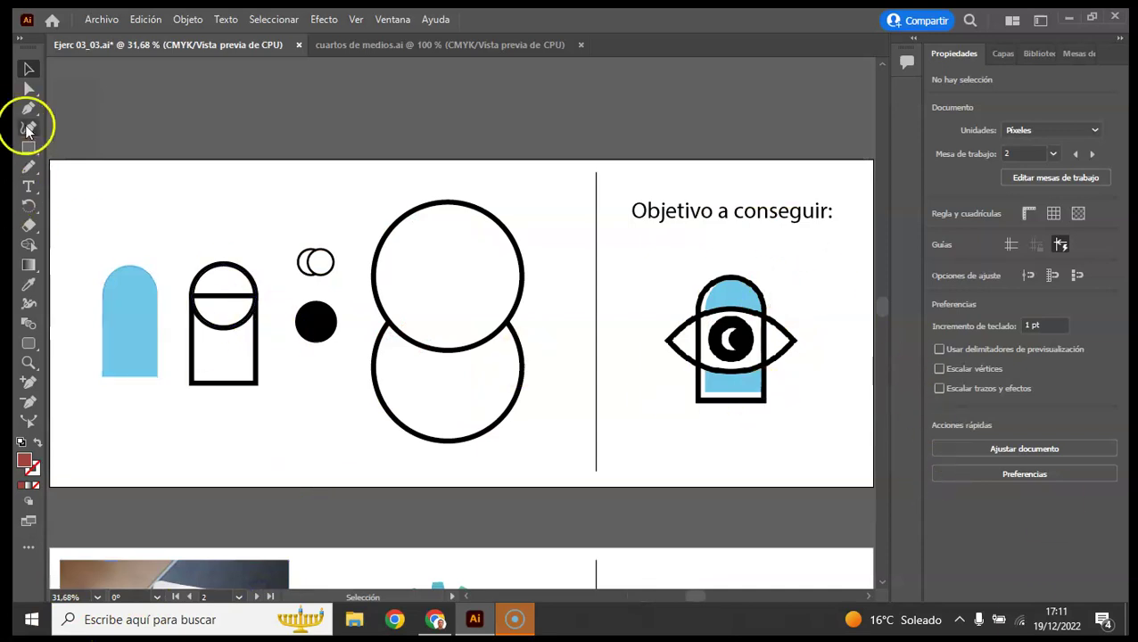
pyautogui.moveTo(186, 178); pyautogui.dragTo(244, 402)
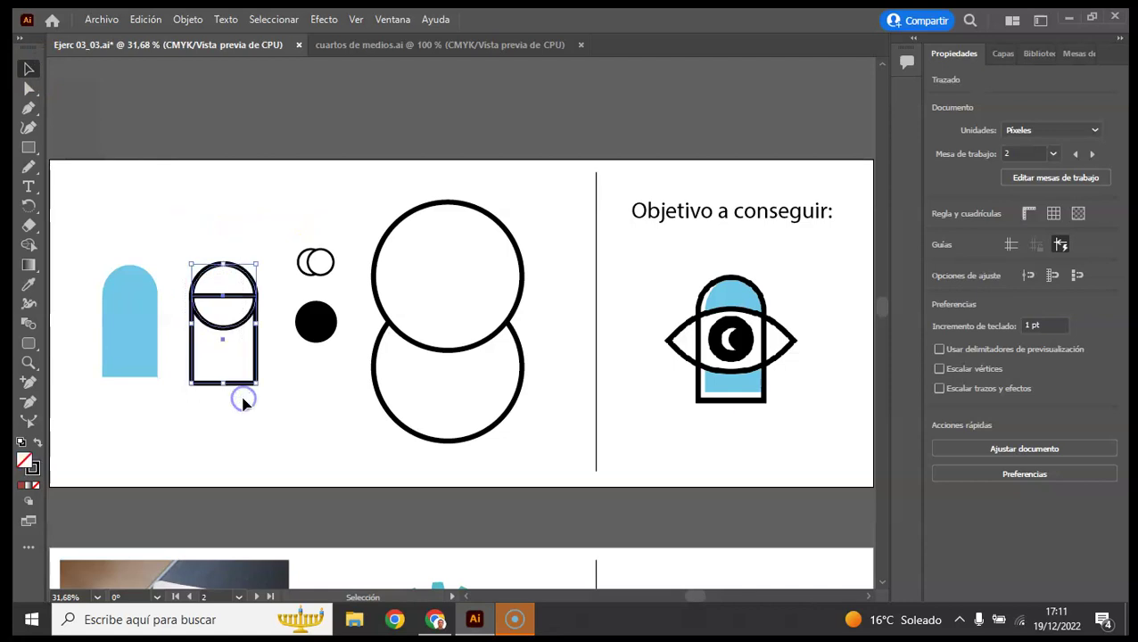
pyautogui.click(389, 19)
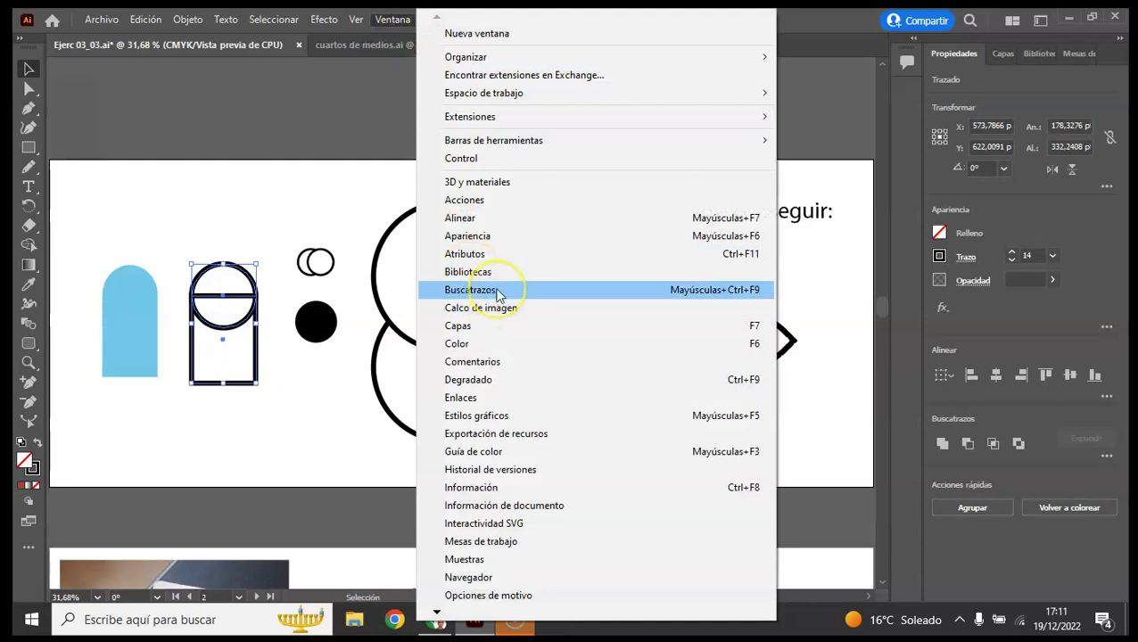
pyautogui.click(500, 294)
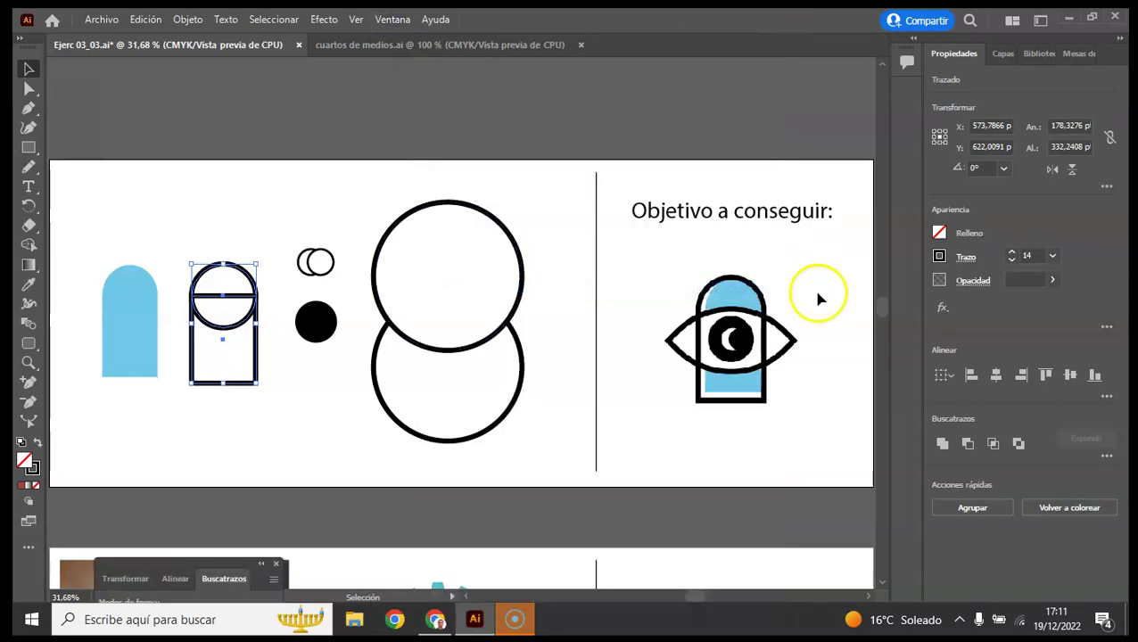
pyautogui.moveTo(175, 564); pyautogui.dragTo(704, 89)
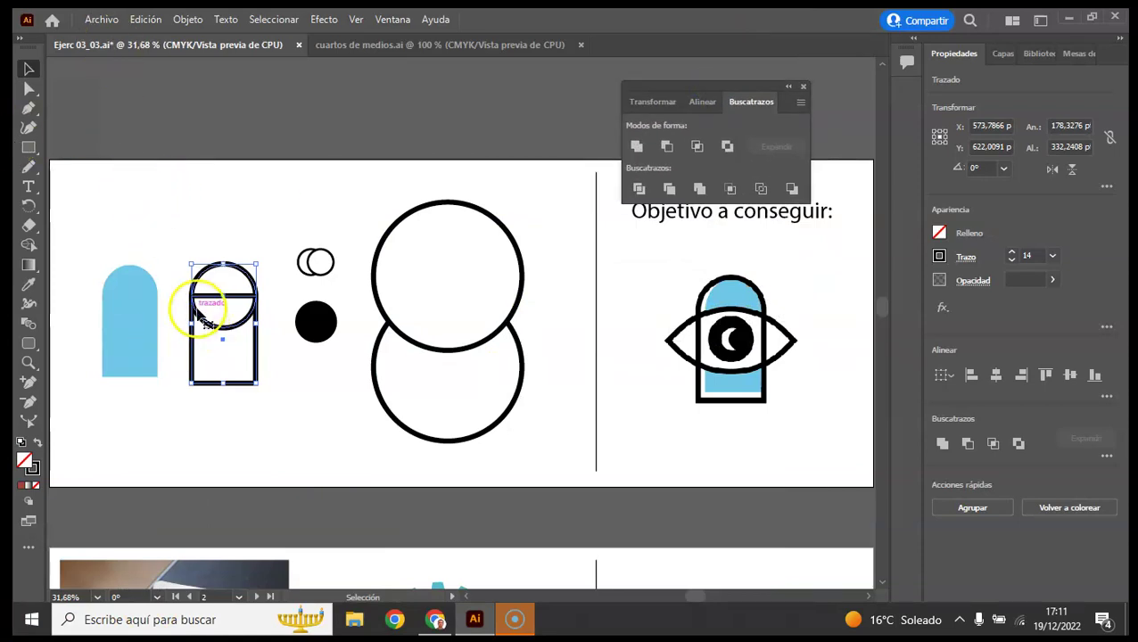
# Step: Try the Unite and Minus Front Pathfinder modes on the circle and rectangle, undoing each
pyautogui.click(637, 147)
pyautogui.click(18, 489)
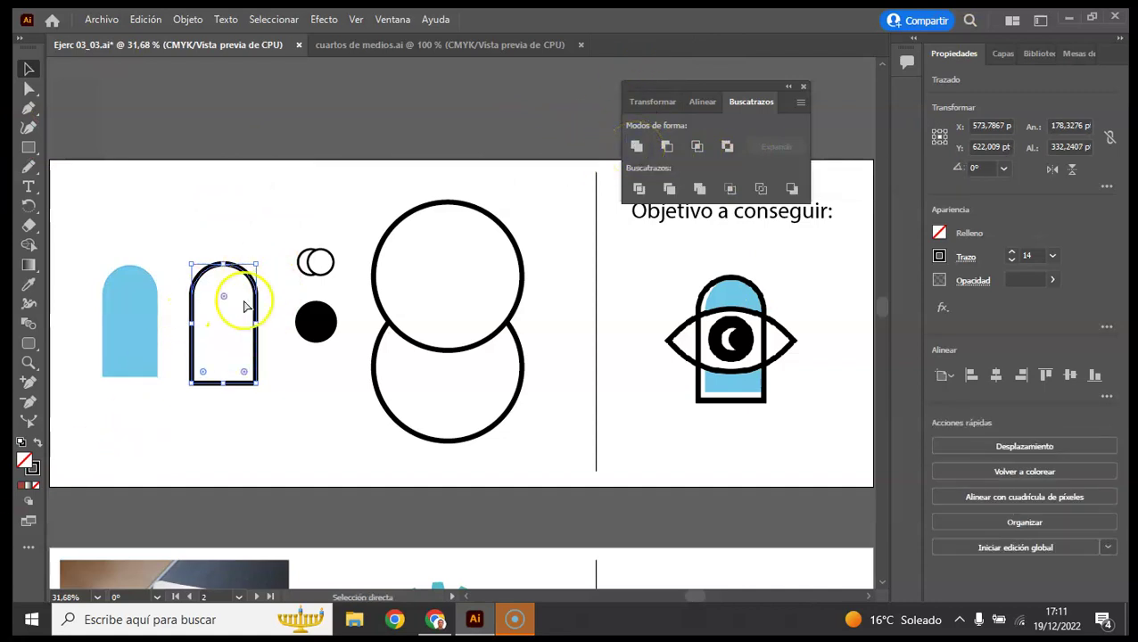
pyautogui.hotkey('ctrl', 'z')
pyautogui.press('v')
pyautogui.click(262, 279)
pyautogui.moveTo(223, 268)
pyautogui.mouseDown()
pyautogui.moveTo(252, 253)
pyautogui.moveTo(282, 358)
pyautogui.mouseUp()
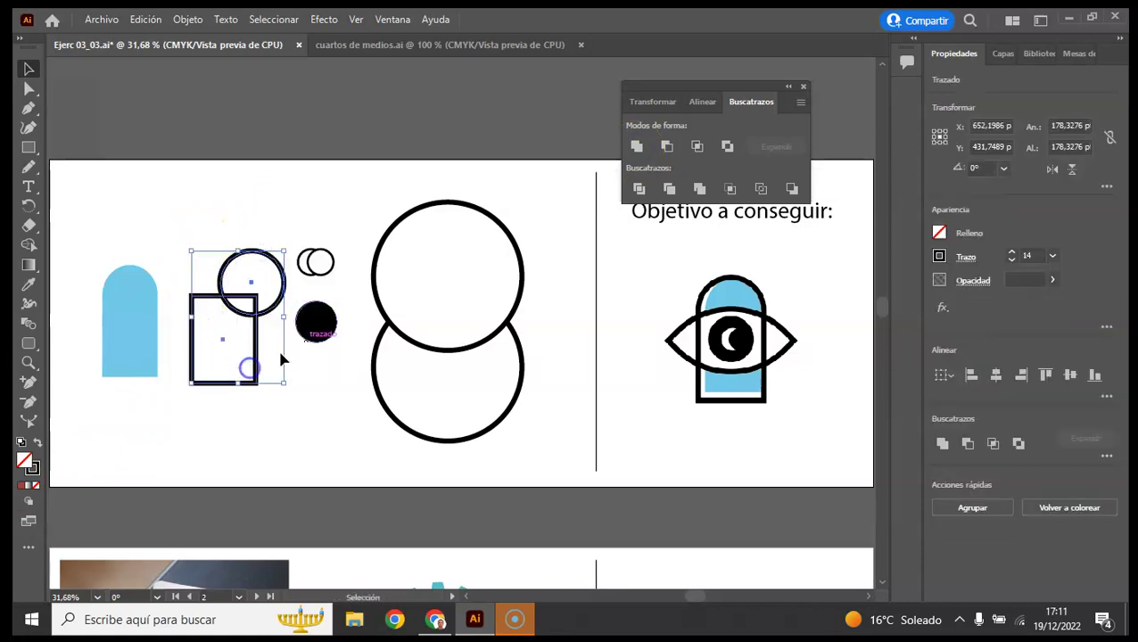
pyautogui.click(664, 148)
pyautogui.click(226, 167)
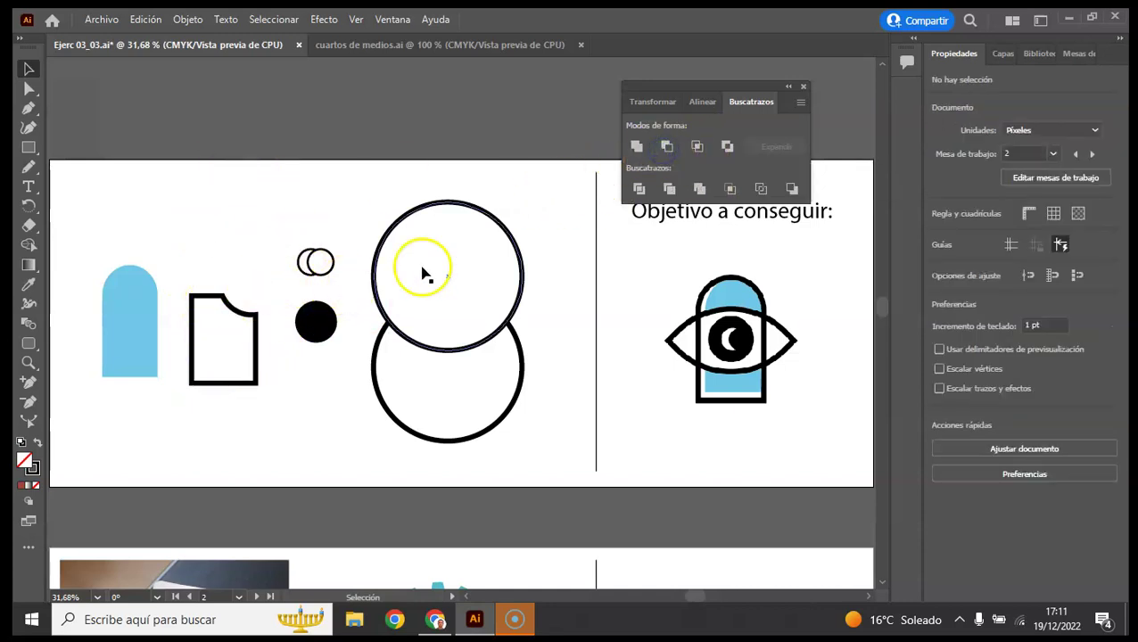
pyautogui.hotkey('ctrl', 'z')
pyautogui.hotkey('ctrl', 'z')
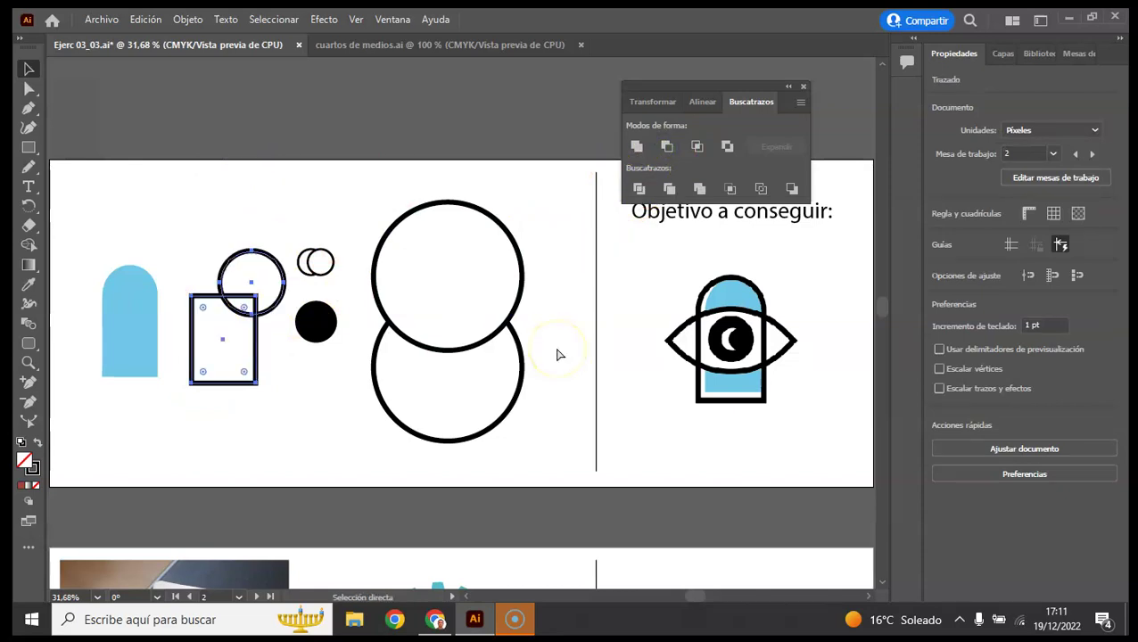
pyautogui.hotkey('ctrl', 'z')
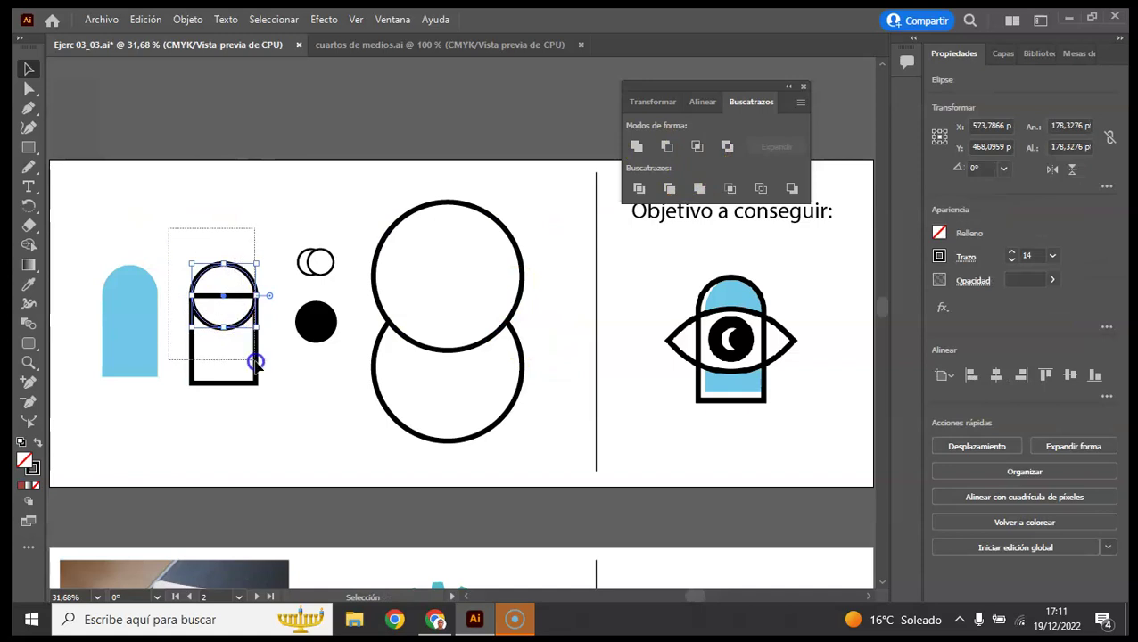
# Step: Intersect the circle and rectangle into a half-circle, then reselect the outlines
pyautogui.moveTo(256, 364); pyautogui.dragTo(257, 367)
pyautogui.click(696, 145)
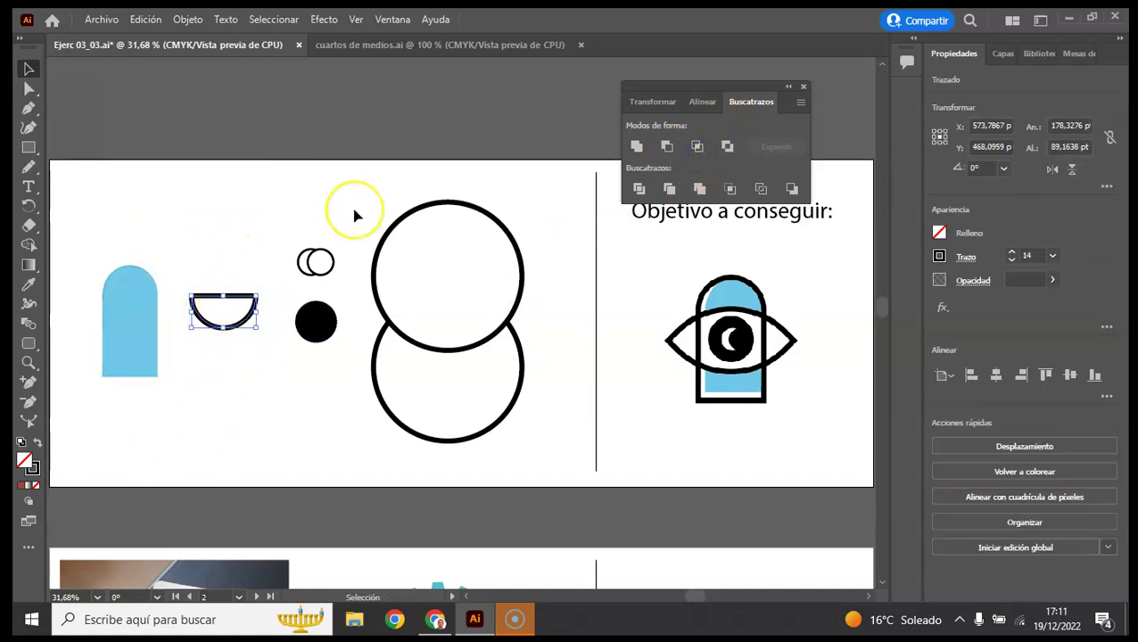
pyautogui.click(300, 214)
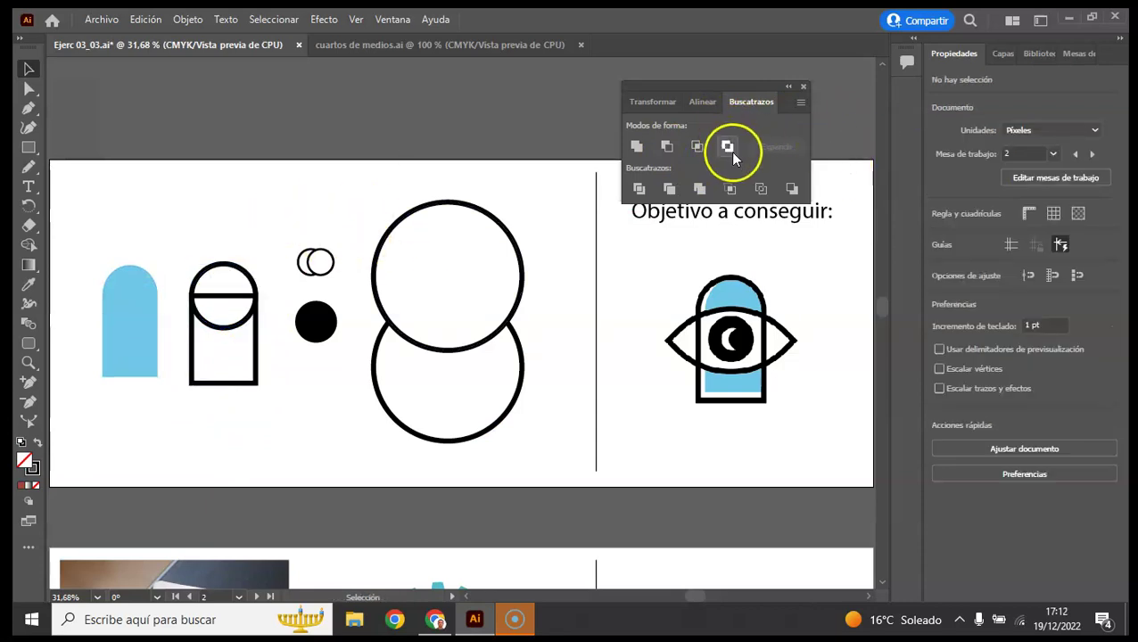
pyautogui.moveTo(177, 203); pyautogui.dragTo(275, 433)
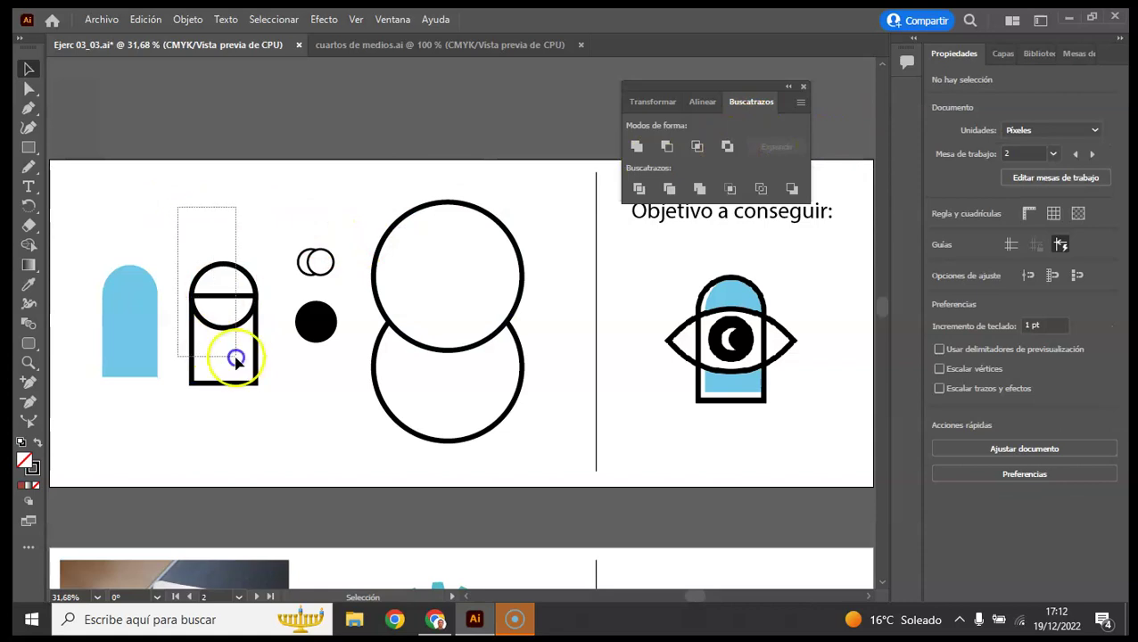
pyautogui.click(730, 150)
pyautogui.click(941, 234)
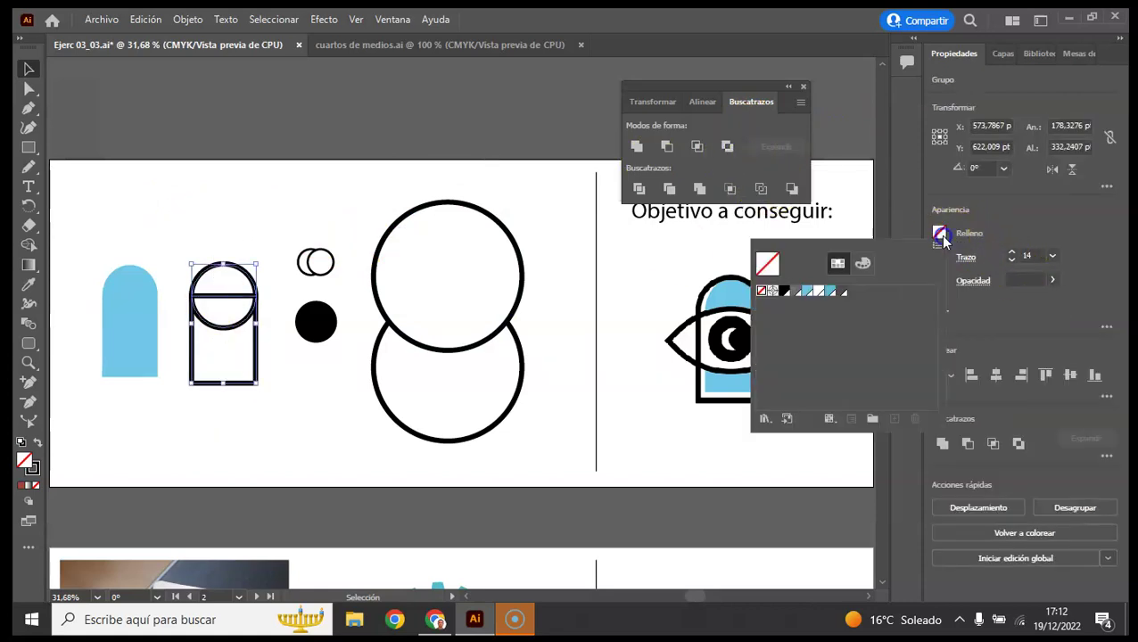
pyautogui.click(831, 291)
pyautogui.click(147, 90)
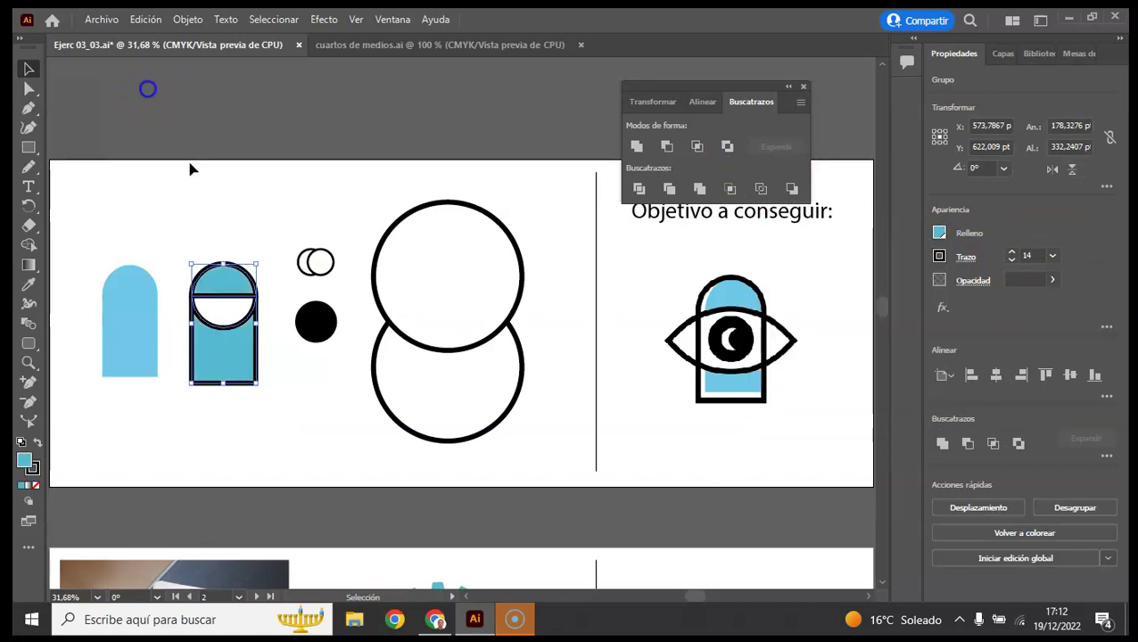
pyautogui.click(287, 203)
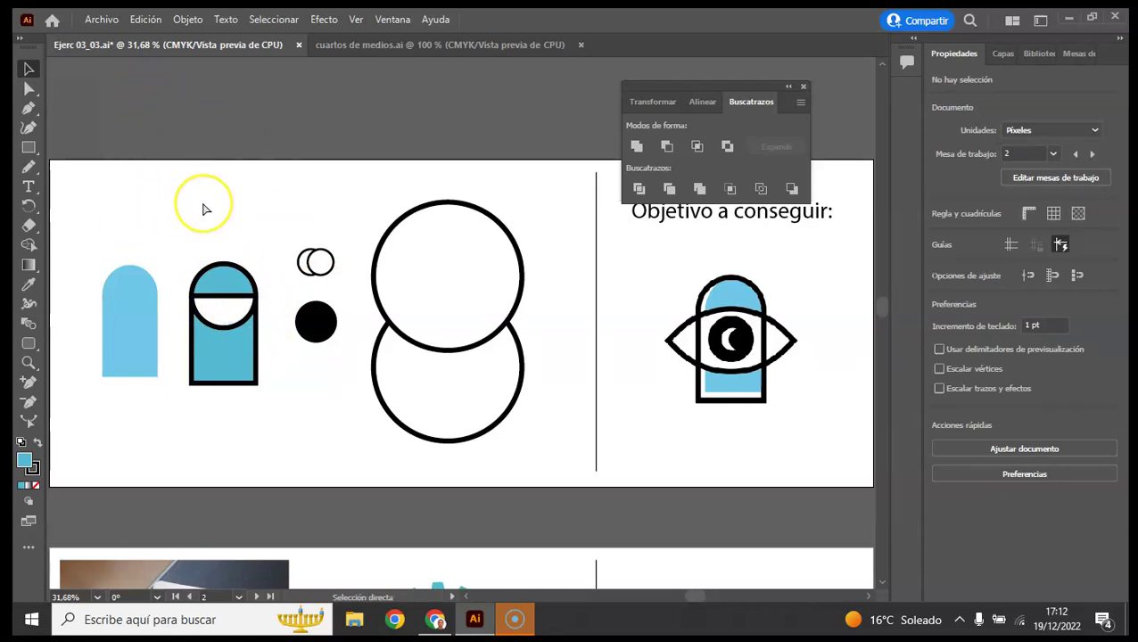
pyautogui.hotkey('ctrl', 'z')
pyautogui.hotkey('ctrl', 'z')
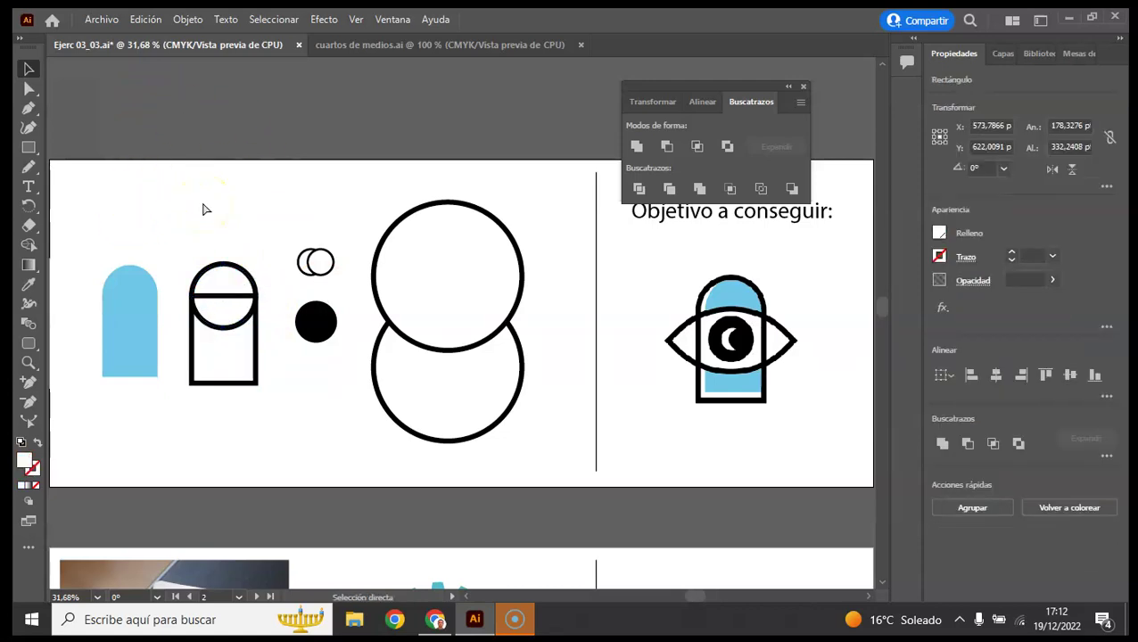
pyautogui.click(220, 217)
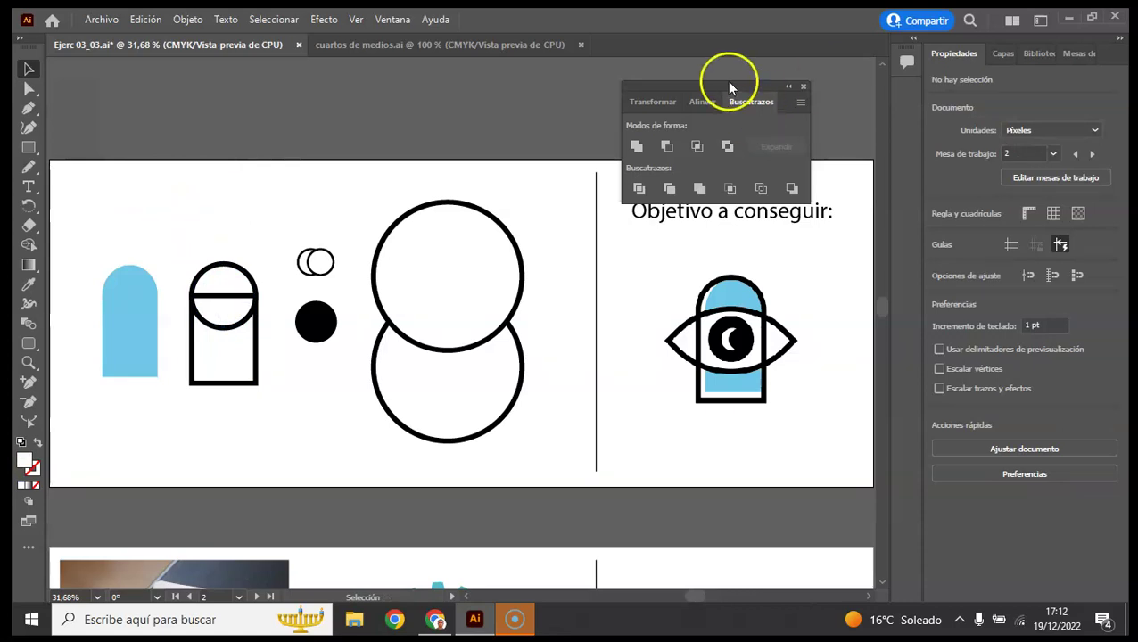
pyautogui.moveTo(729, 86); pyautogui.dragTo(756, 73)
pyautogui.moveTo(173, 216); pyautogui.dragTo(274, 426)
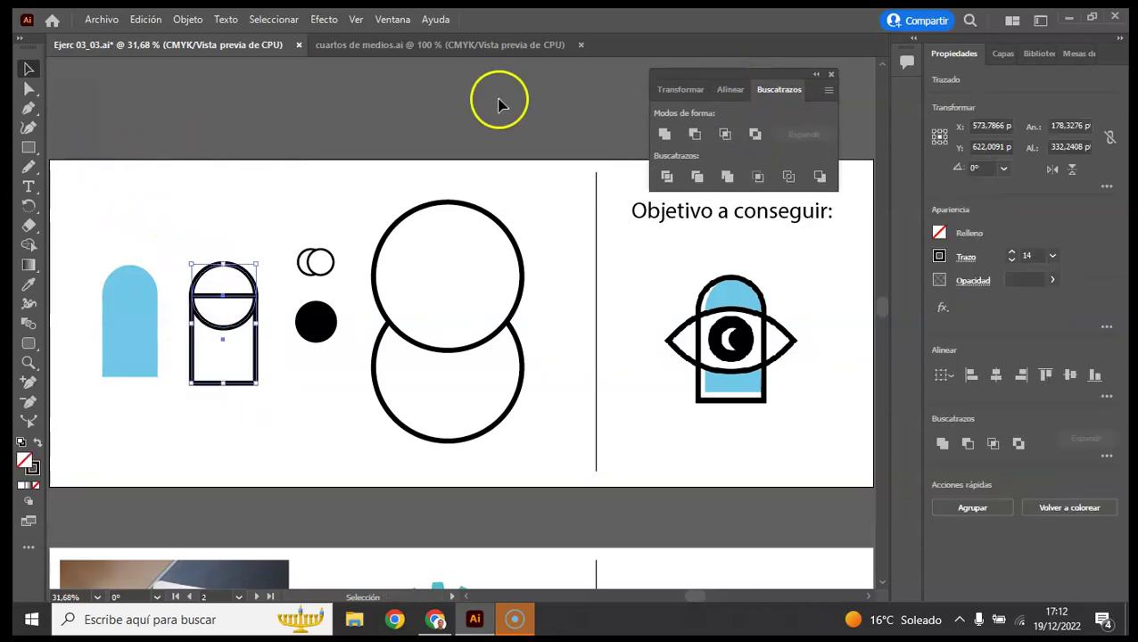
pyautogui.click(182, 162)
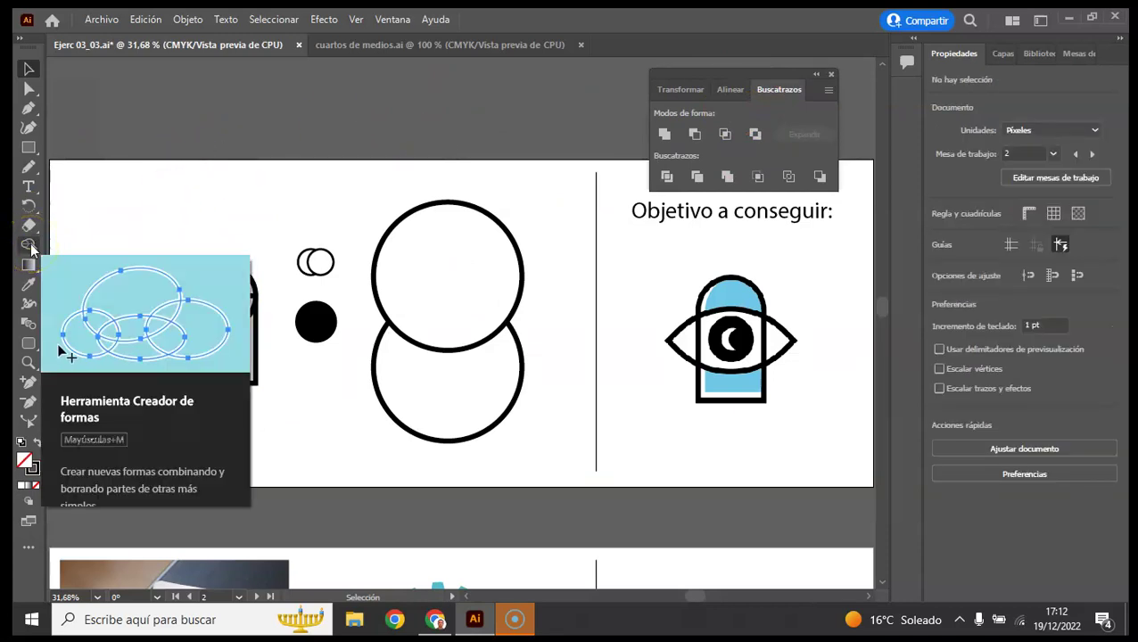
# Step: Try merging the circle and rectangle into one arch with Shape Builder, then undo it
pyautogui.click(182, 191)
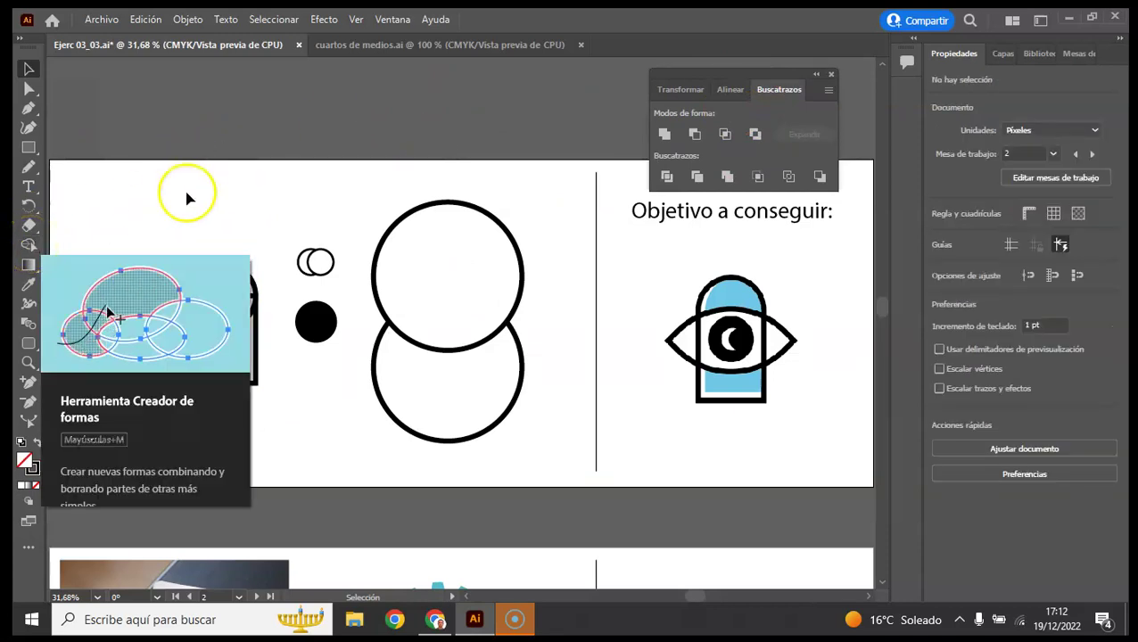
pyautogui.click(28, 244)
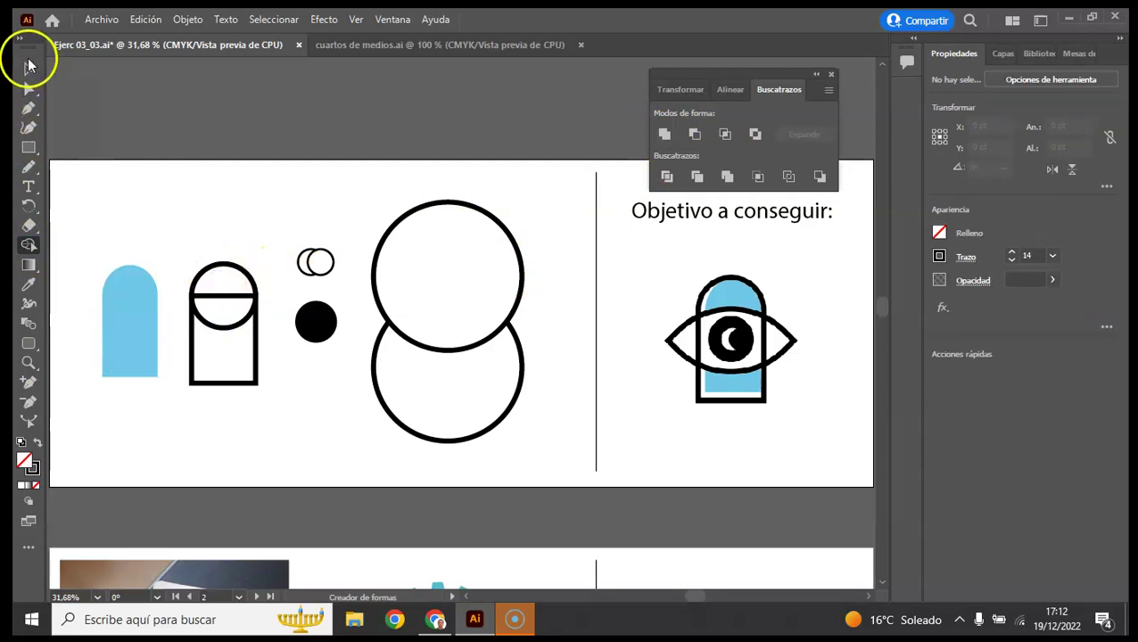
pyautogui.click(239, 428)
pyautogui.click(26, 70)
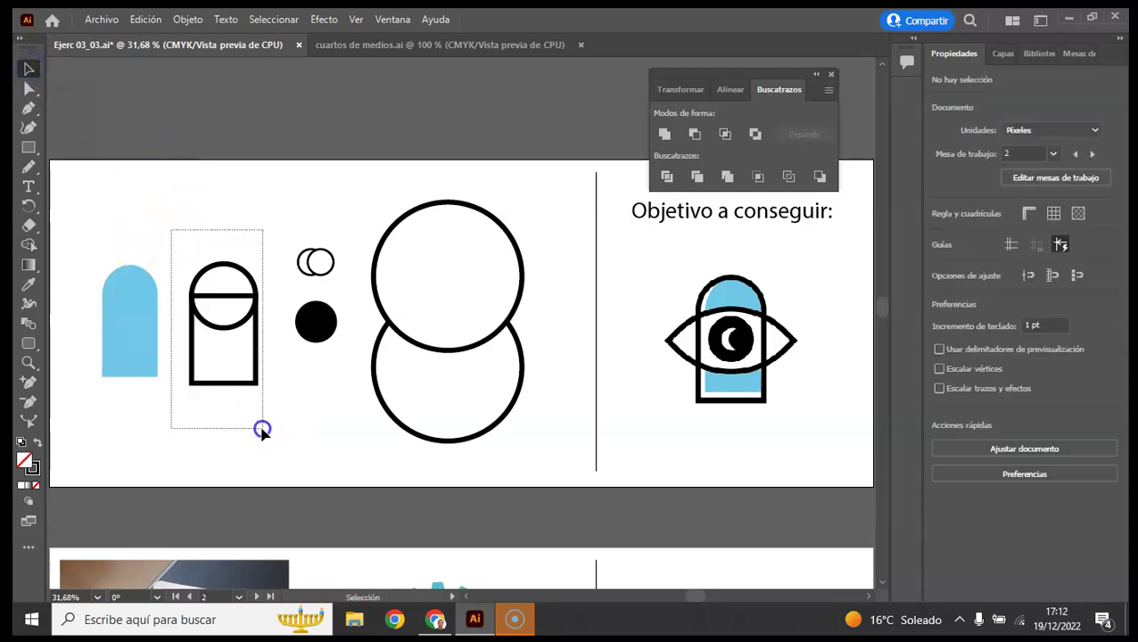
pyautogui.moveTo(195, 439); pyautogui.dragTo(269, 429)
pyautogui.click(27, 246)
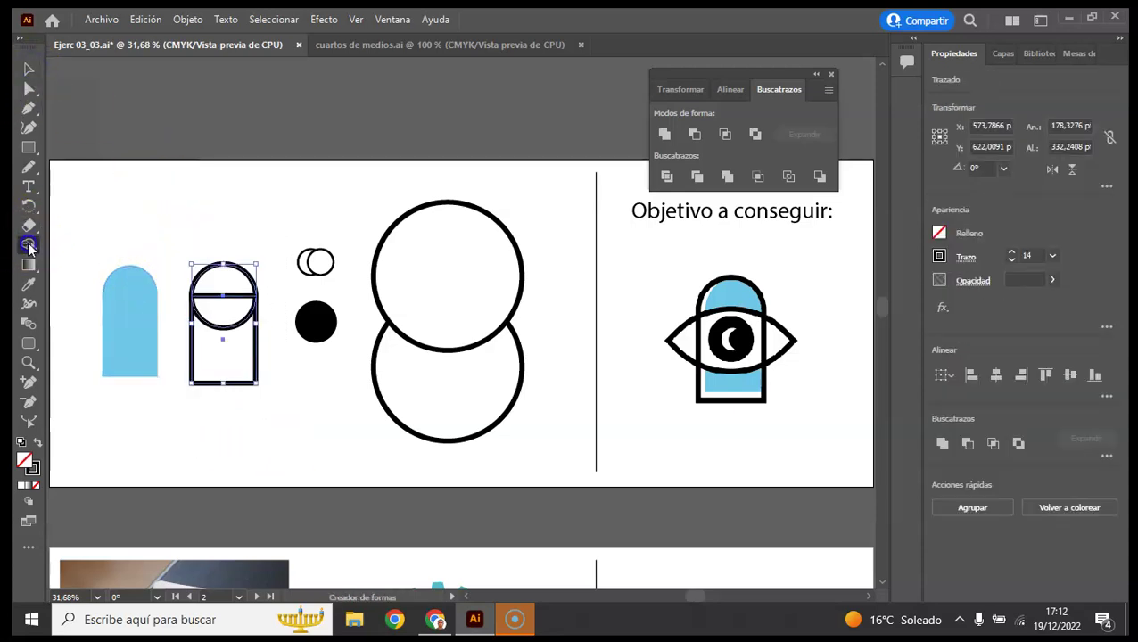
pyautogui.moveTo(223, 279); pyautogui.dragTo(244, 371)
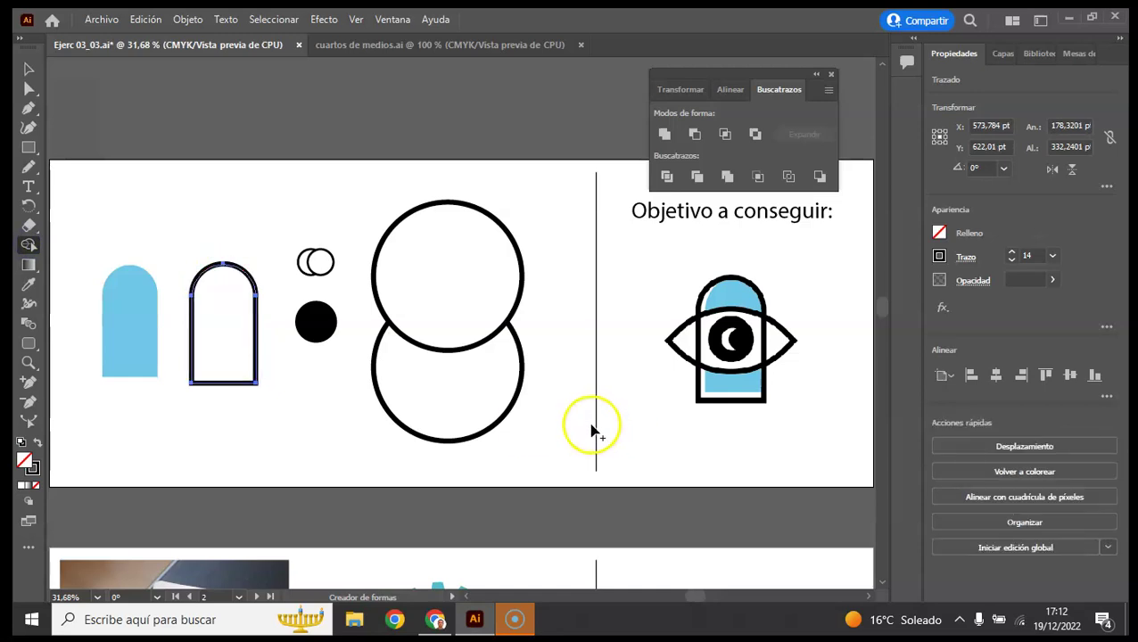
pyautogui.click(28, 68)
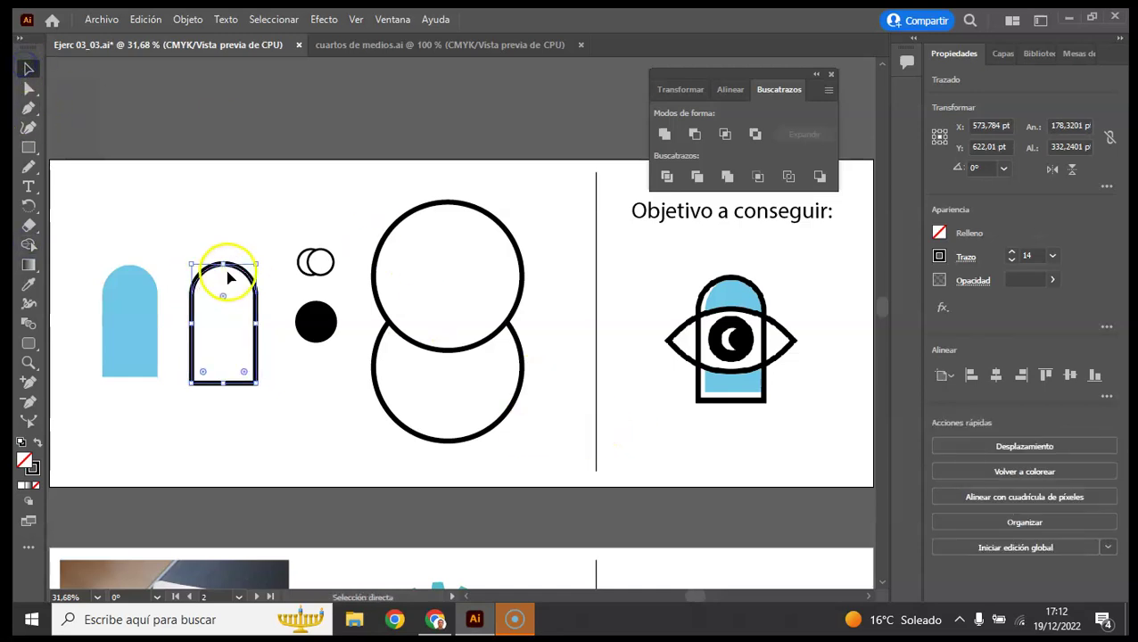
pyautogui.hotkey('ctrl', 'z')
# Step: Split the circle at the rectangle's top edge with Shape Builder
pyautogui.click(240, 210)
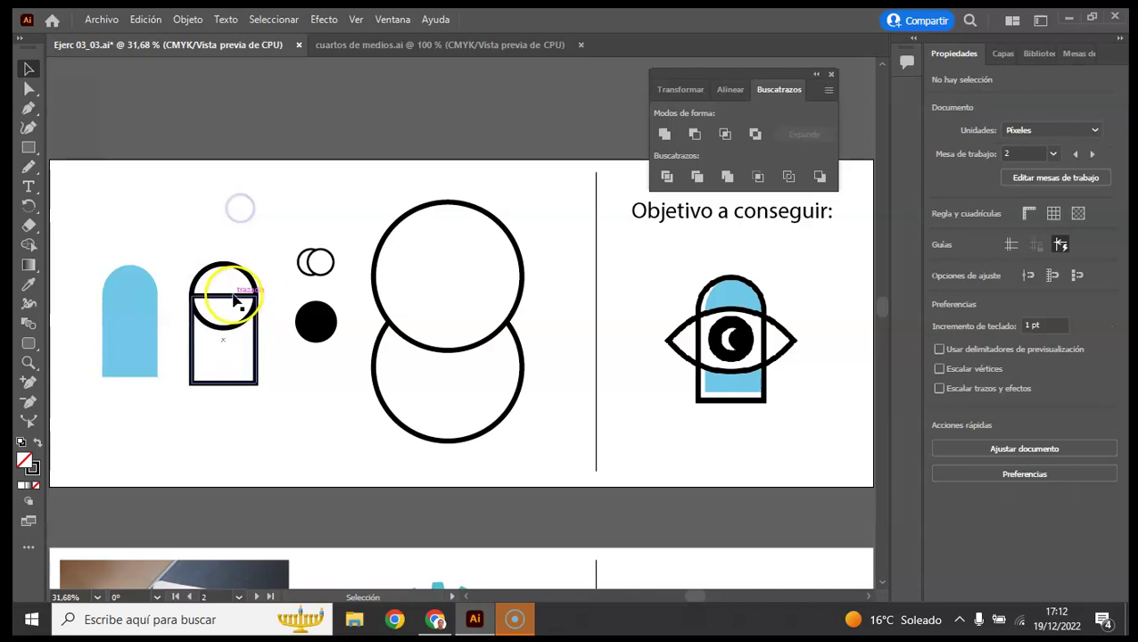
pyautogui.moveTo(183, 212); pyautogui.dragTo(247, 390)
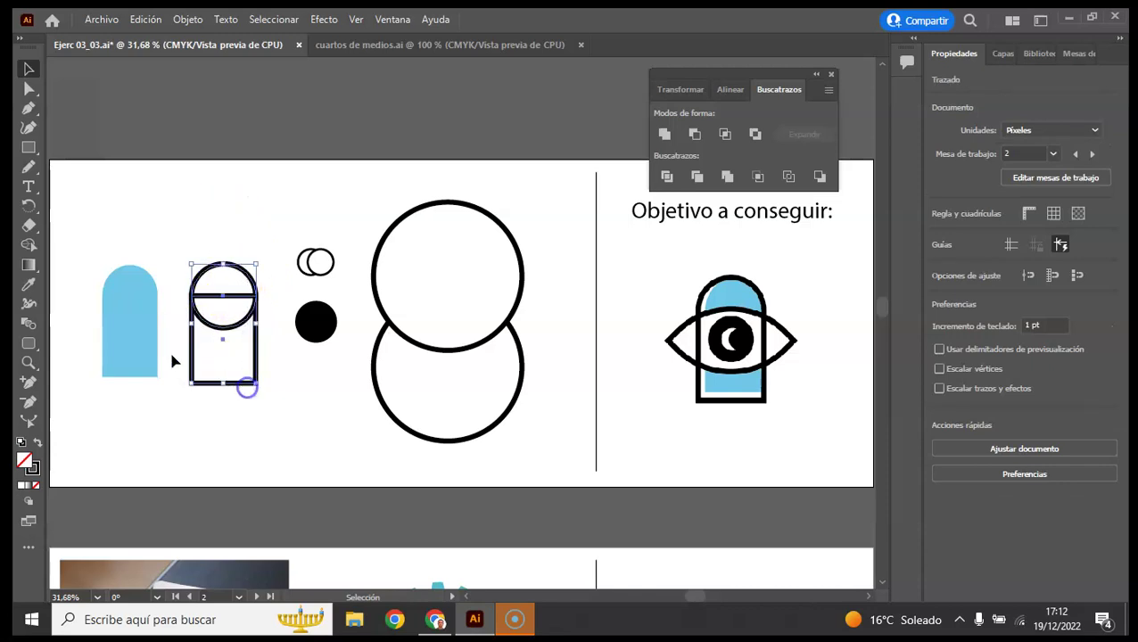
pyautogui.click(27, 245)
pyautogui.click(222, 314)
pyautogui.click(29, 69)
pyautogui.click(323, 198)
pyautogui.click(236, 295)
pyautogui.click(239, 318)
pyautogui.click(267, 300)
# Step: Test-move the circle's top half and the circle to confirm they're separate, undoing each move
pyautogui.moveTo(252, 315); pyautogui.dragTo(231, 230)
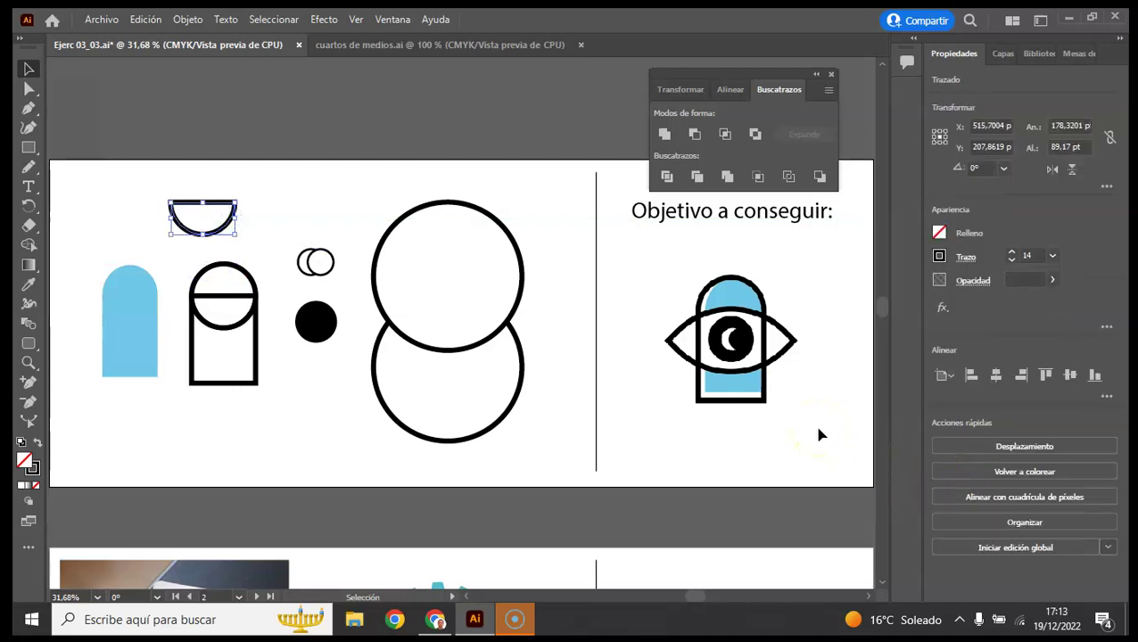
pyautogui.hotkey('ctrl', 'z')
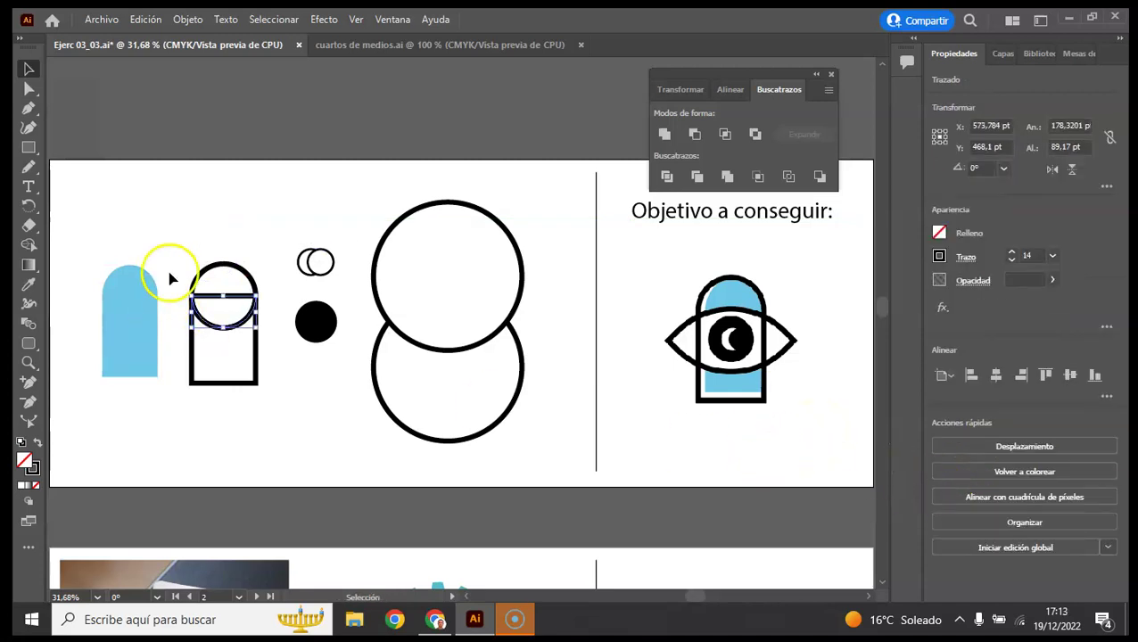
pyautogui.click(181, 196)
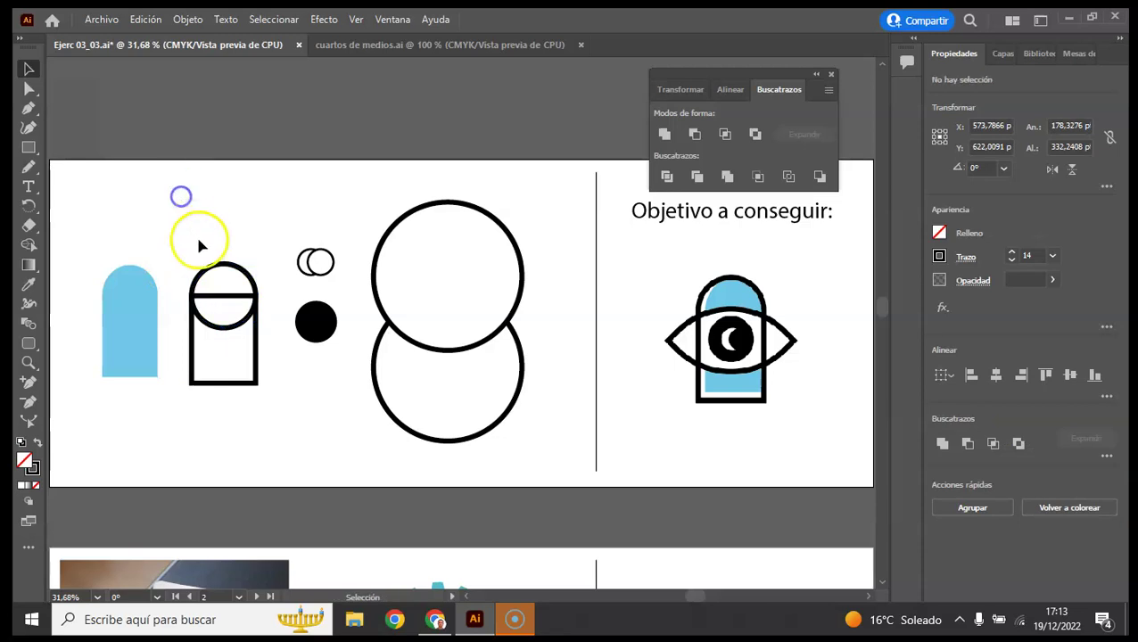
pyautogui.moveTo(228, 328); pyautogui.dragTo(268, 251)
pyautogui.hotkey('ctrl', 'z')
pyautogui.hotkey('ctrl', 'z')
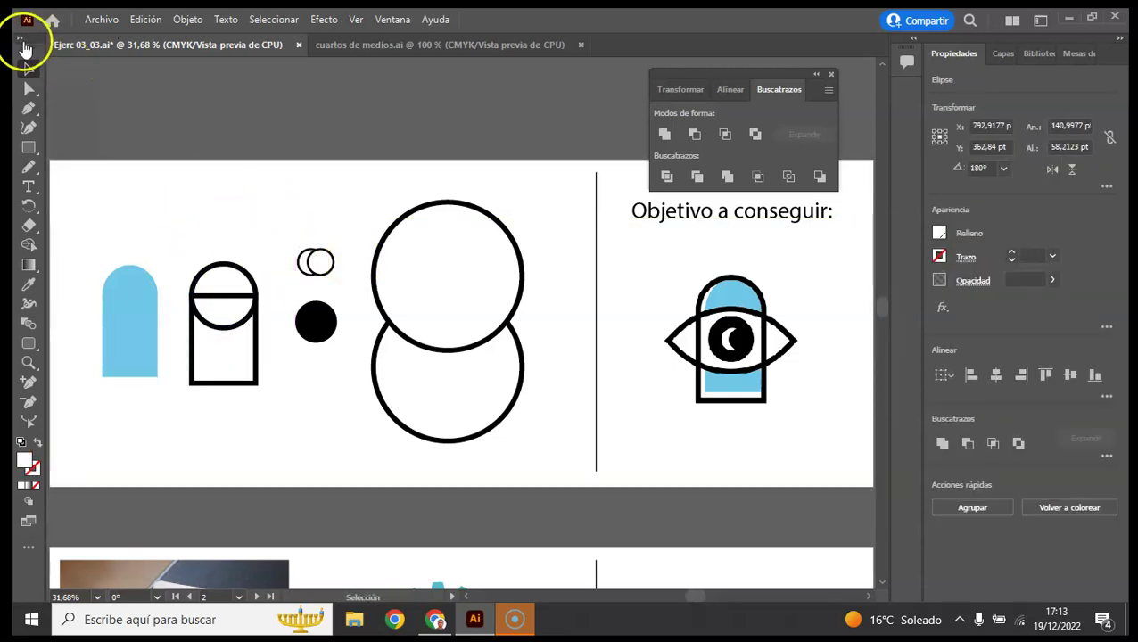
# Step: On the robot artboard, redo the eyedropper pick and robot-part moves, then undo the last move
pyautogui.click(510, 596)
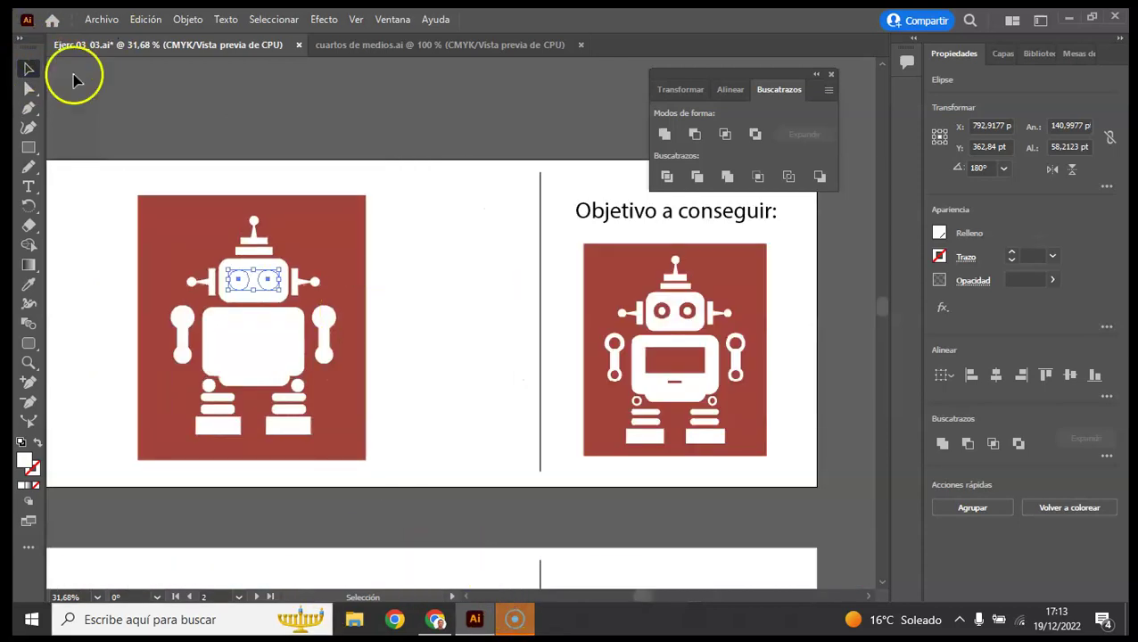
pyautogui.click(145, 19)
pyautogui.click(186, 57)
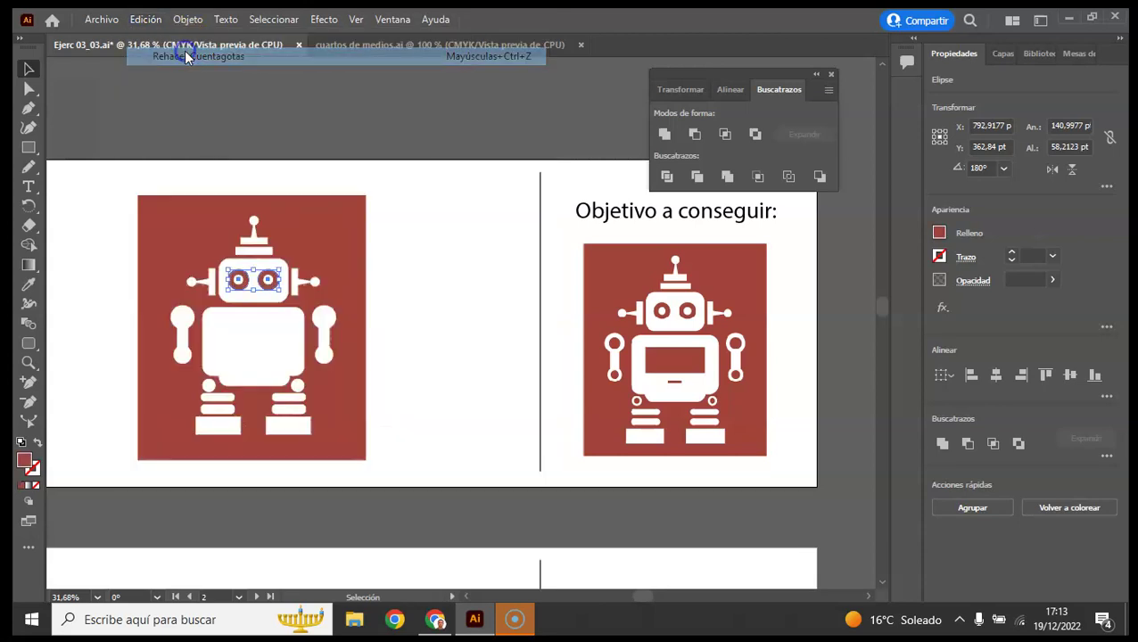
pyautogui.click(152, 20)
pyautogui.click(164, 56)
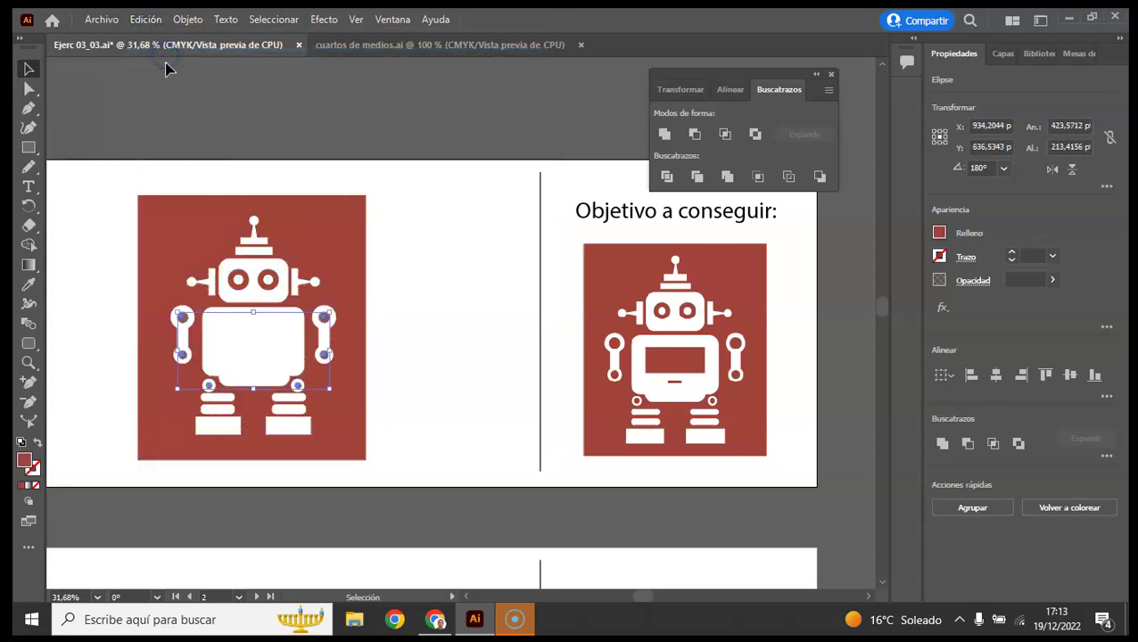
pyautogui.click(147, 19)
pyautogui.click(180, 57)
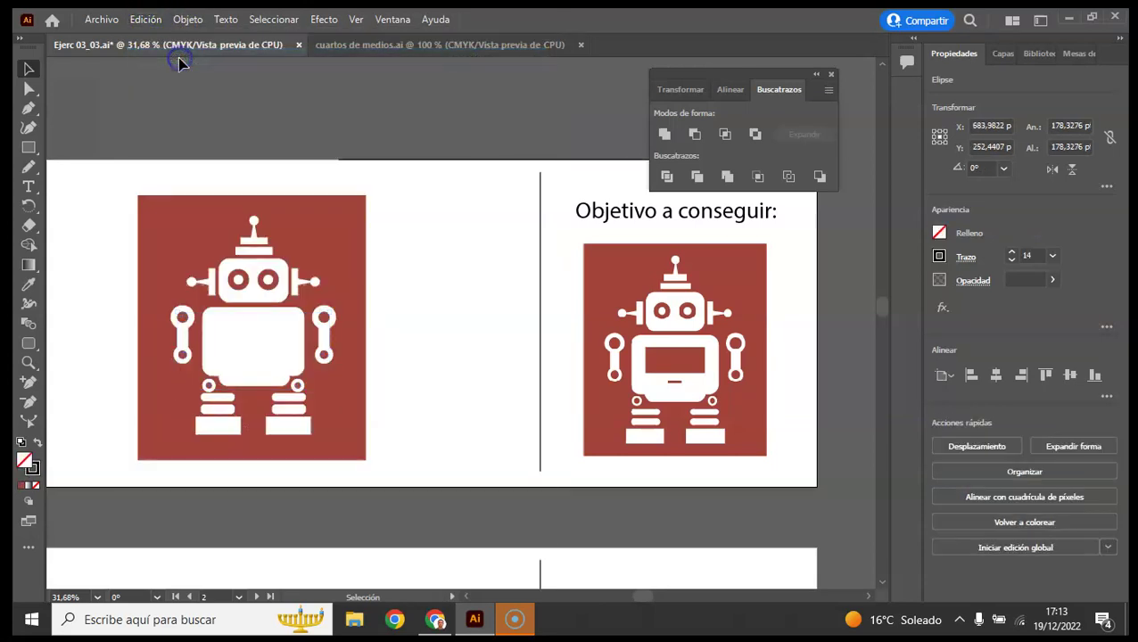
pyautogui.click(163, 21)
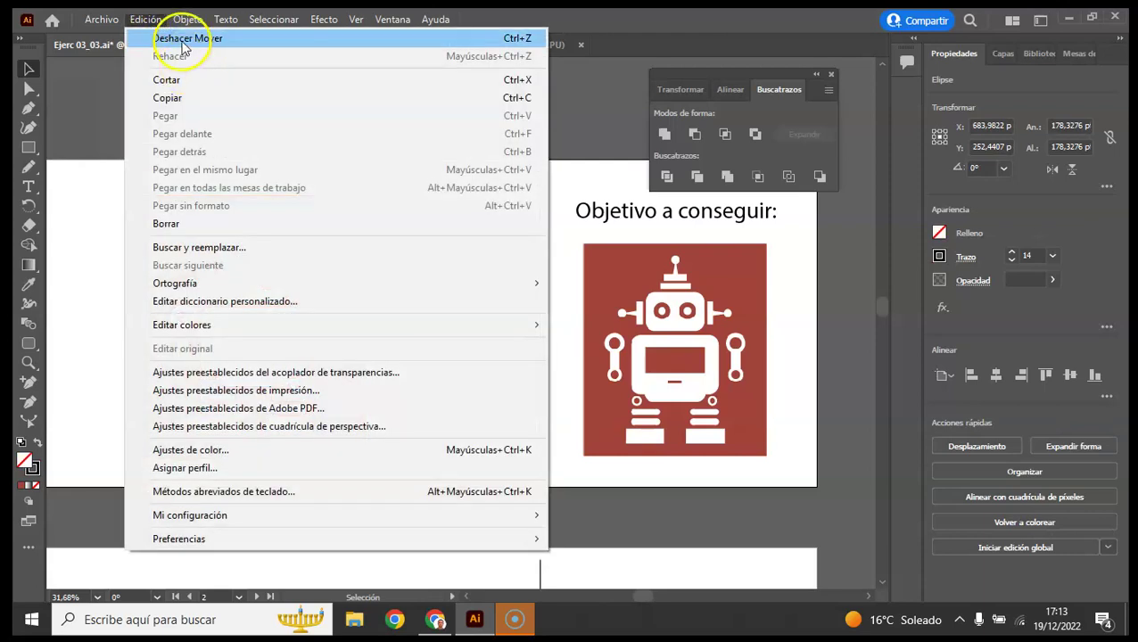
pyautogui.click(153, 25)
pyautogui.click(152, 19)
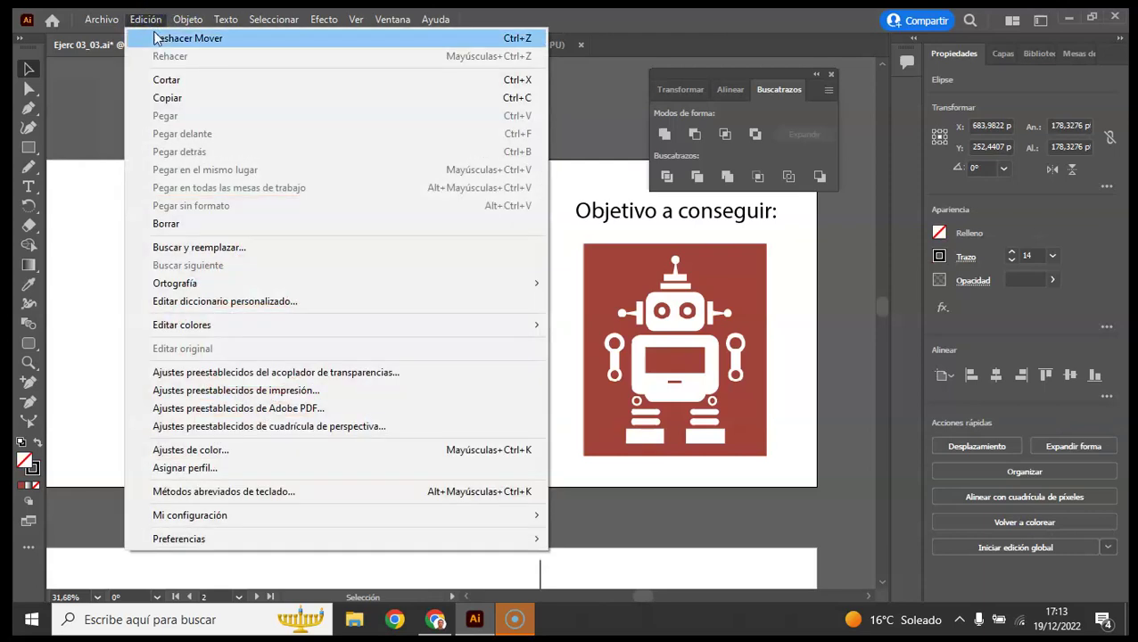
pyautogui.click(154, 37)
# Step: Fill the robot's chest rectangle and body shape with the sampled background red
pyautogui.click(304, 204)
pyautogui.click(258, 330)
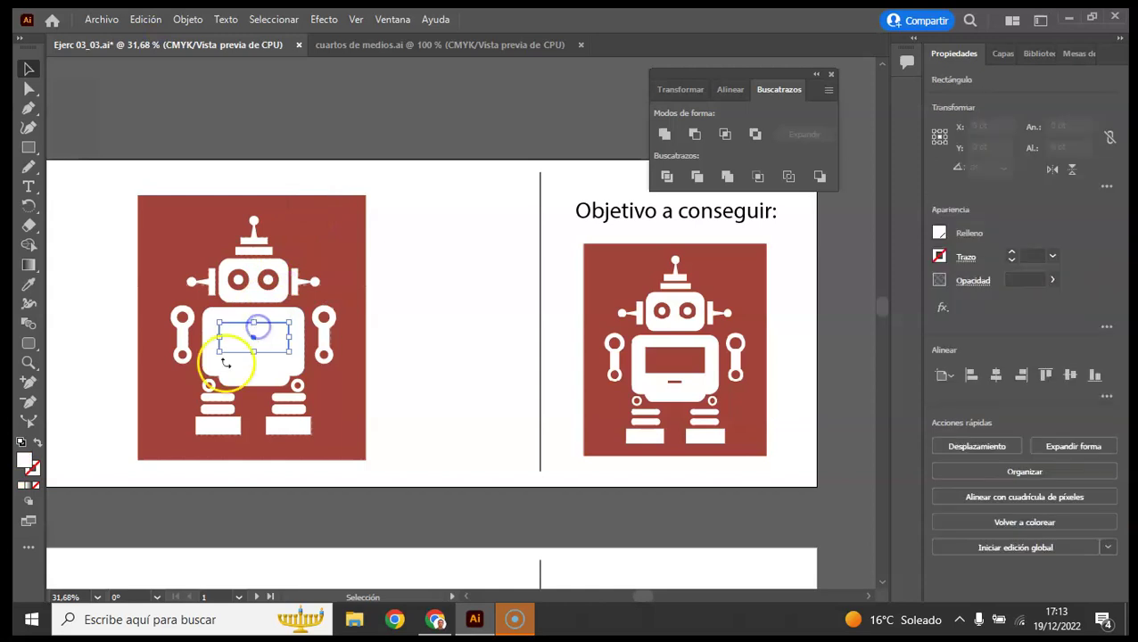
pyautogui.keyDown('shift'); pyautogui.click(256, 366); pyautogui.keyUp('shift')
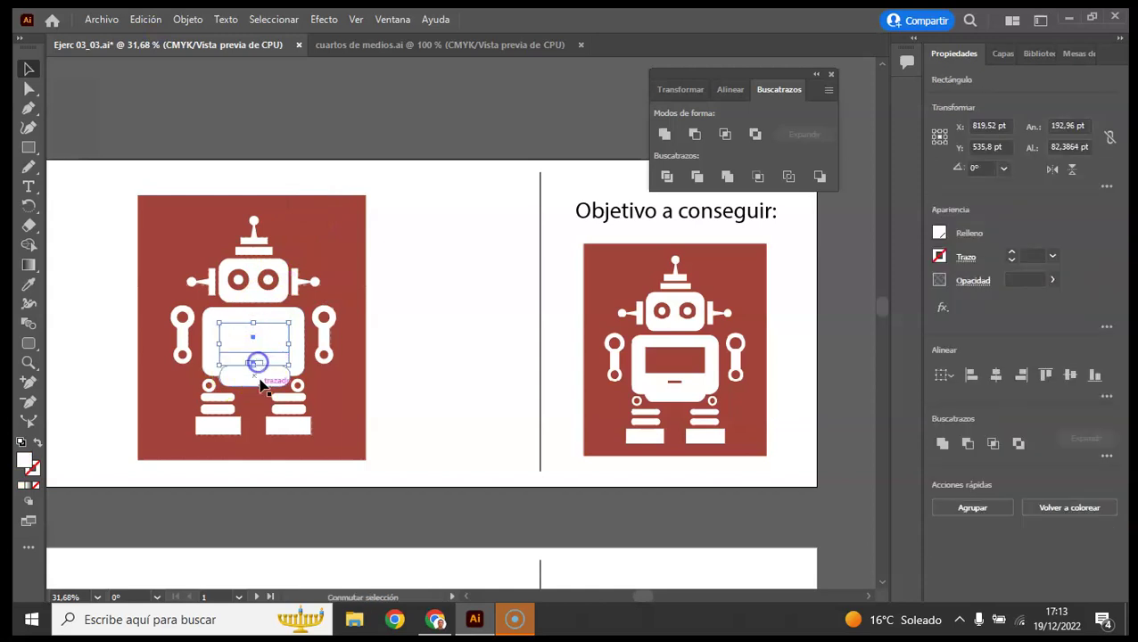
pyautogui.click(28, 284)
pyautogui.click(198, 219)
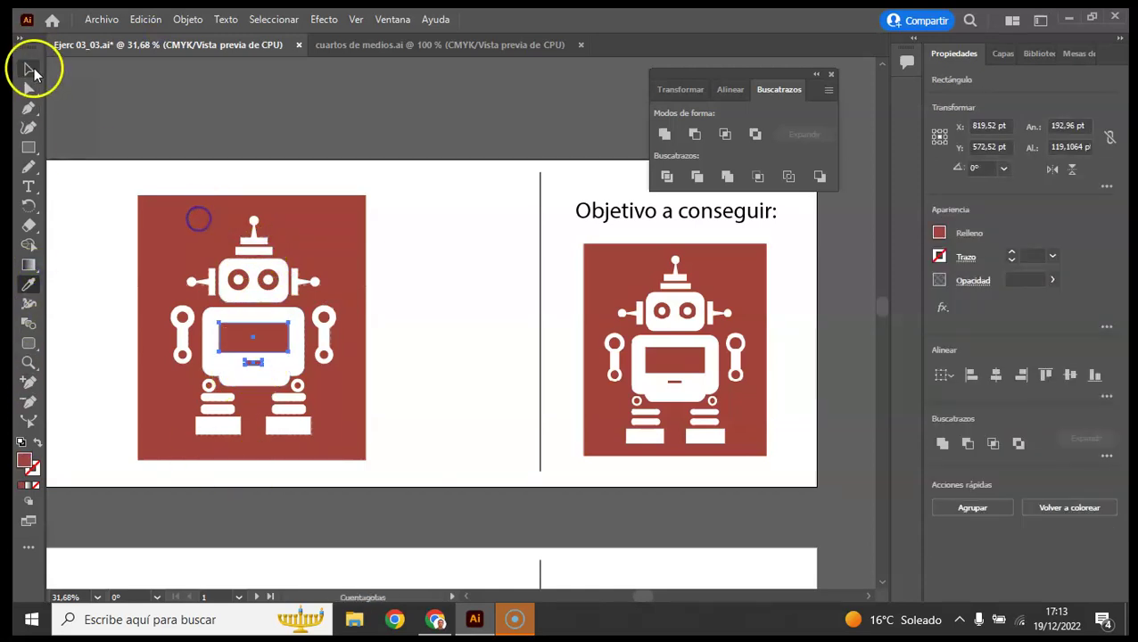
pyautogui.click(30, 70)
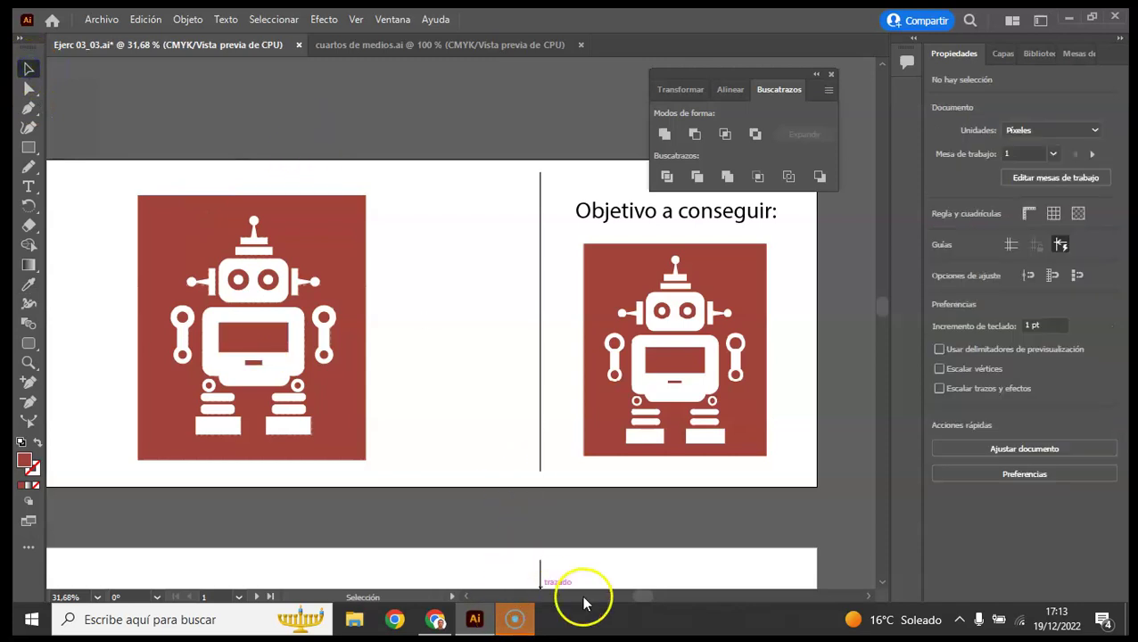
pyautogui.click(685, 599)
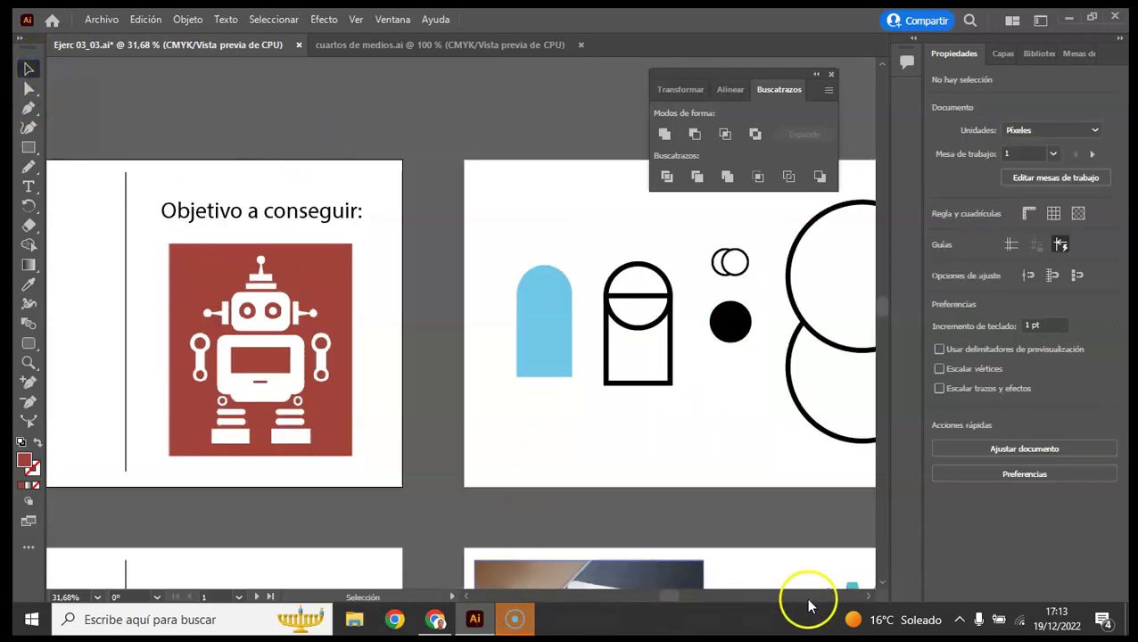
# Step: Unite the arch and circle into a single outline with Pathfinder
pyautogui.click(870, 596)
pyautogui.click(869, 595)
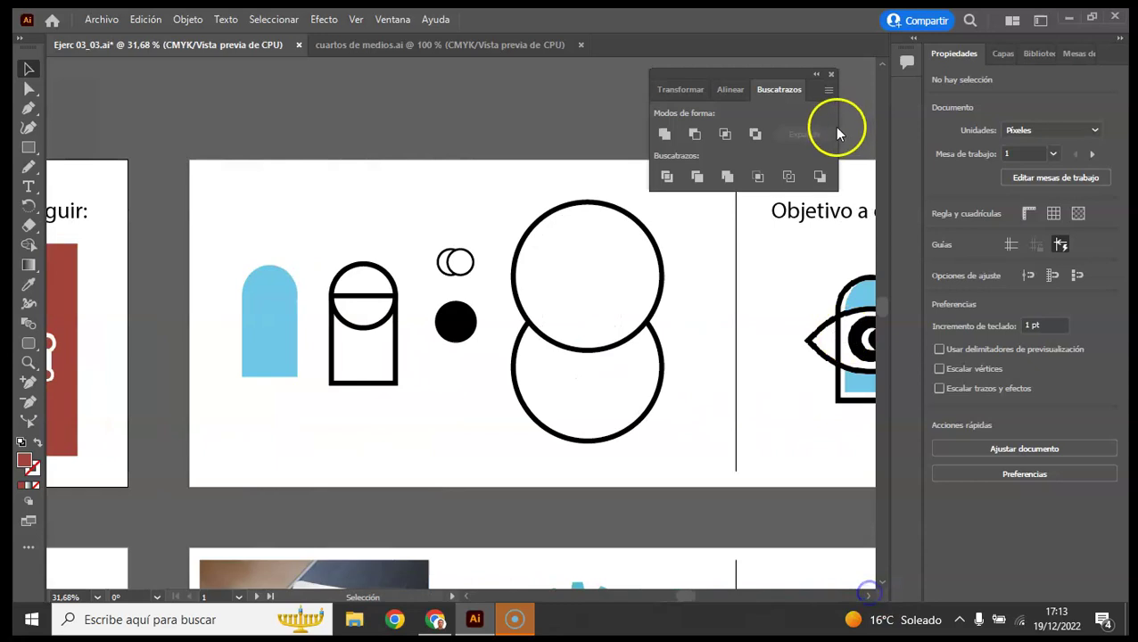
pyautogui.click(870, 596)
pyautogui.moveTo(292, 255); pyautogui.dragTo(311, 408)
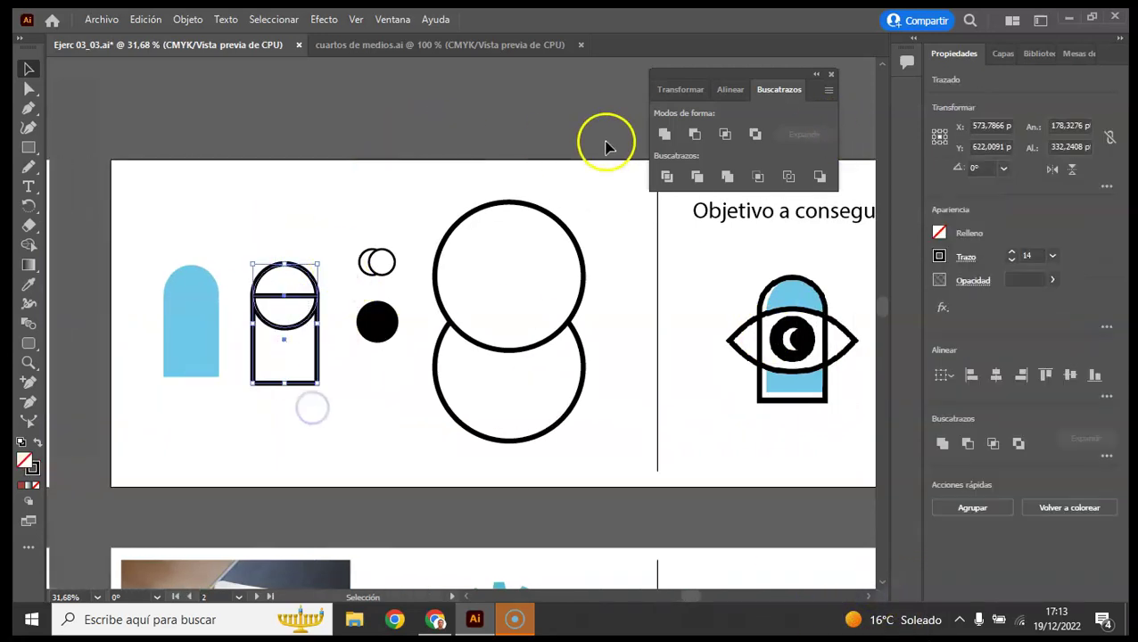
pyautogui.click(664, 136)
pyautogui.click(375, 230)
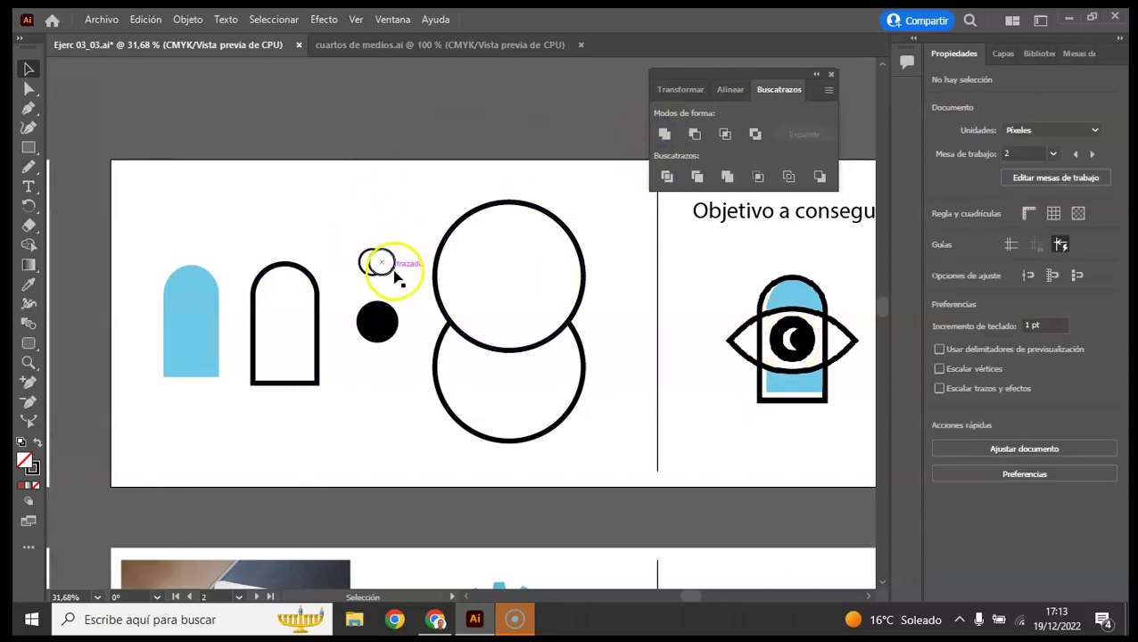
# Step: Cut a crescent from the small circles with Minus Front and intersect the large circles into a lens
pyautogui.moveTo(378, 284); pyautogui.dragTo(377, 281)
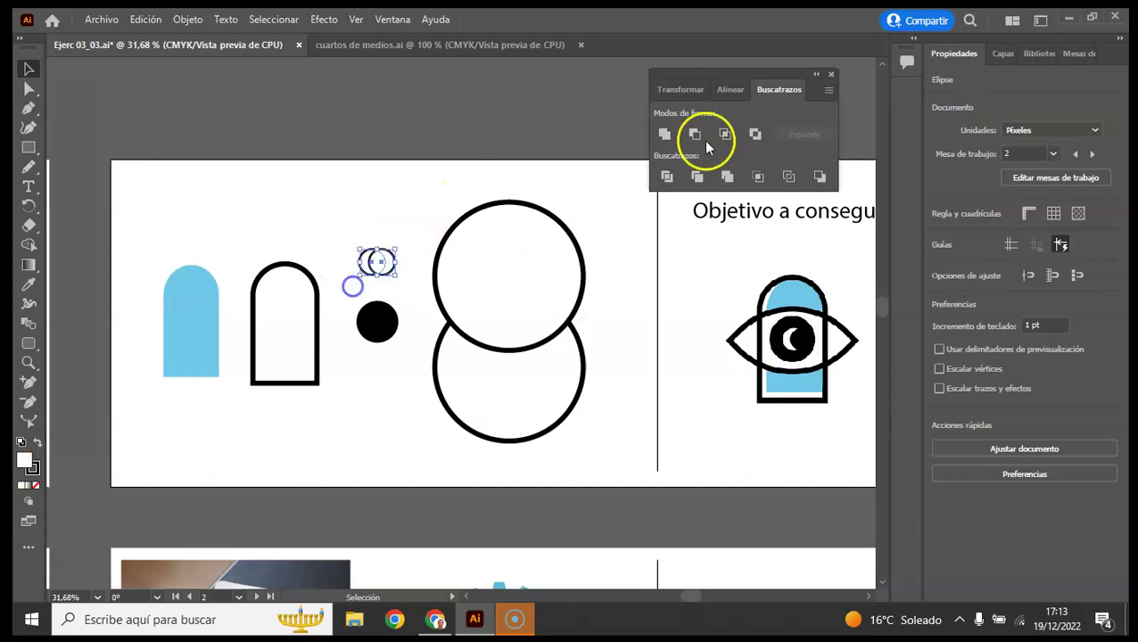
pyautogui.click(696, 134)
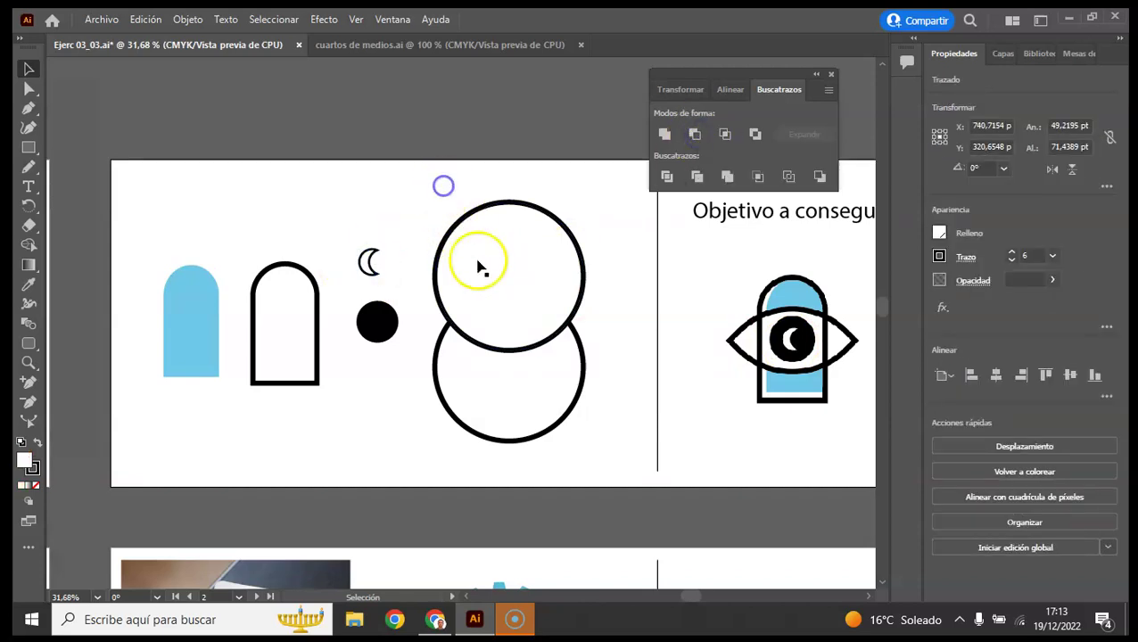
pyautogui.click(477, 261)
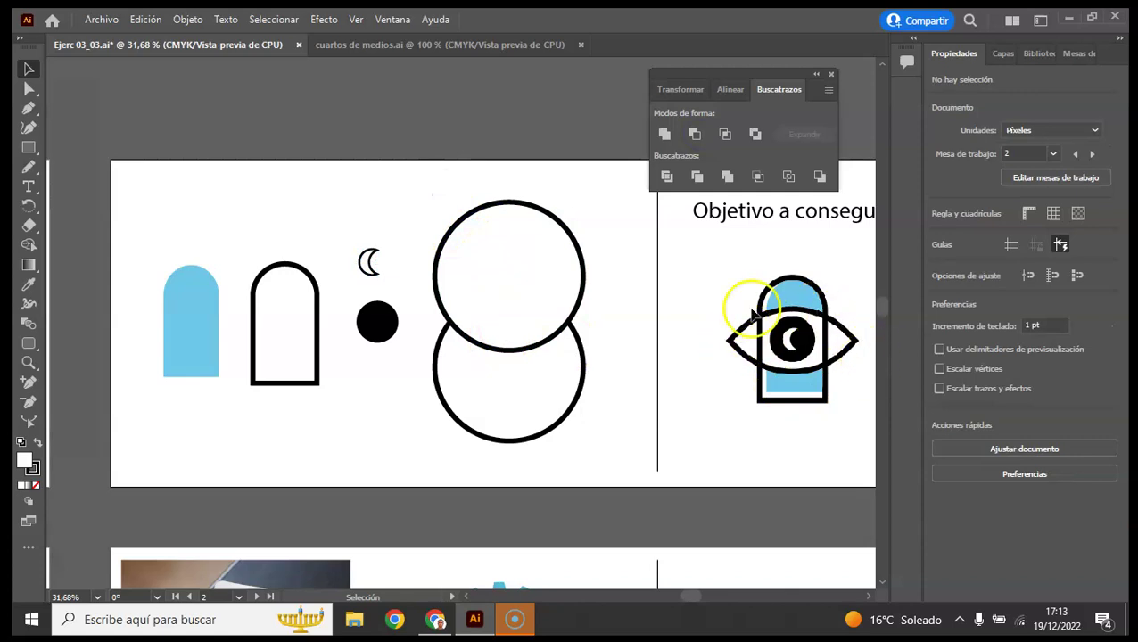
pyautogui.moveTo(452, 158); pyautogui.dragTo(542, 477)
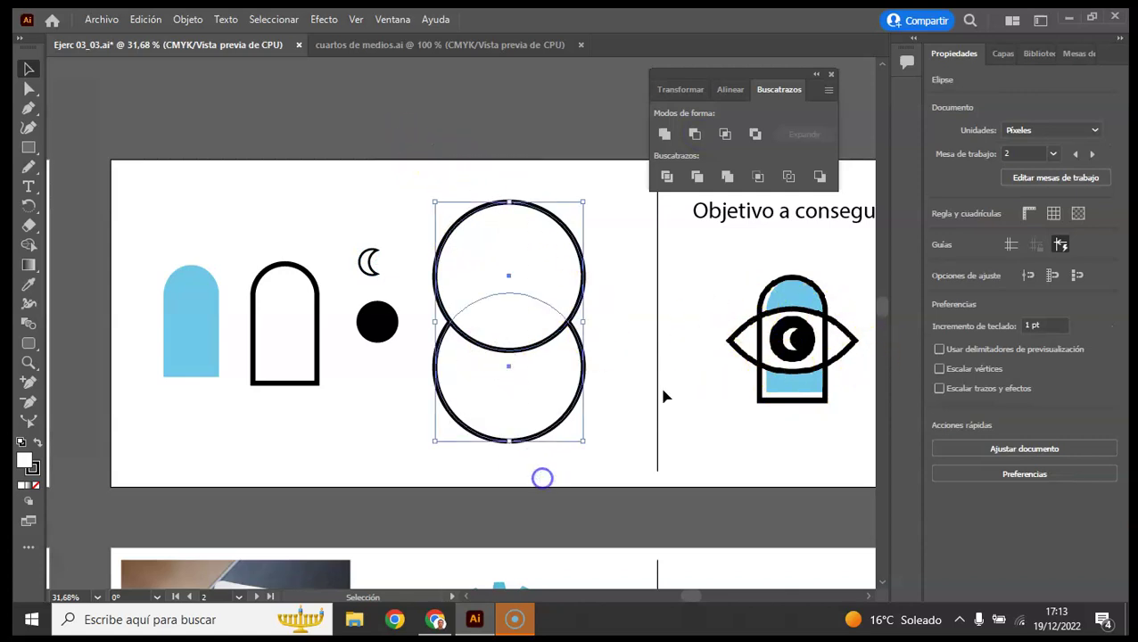
pyautogui.click(727, 136)
pyautogui.click(529, 174)
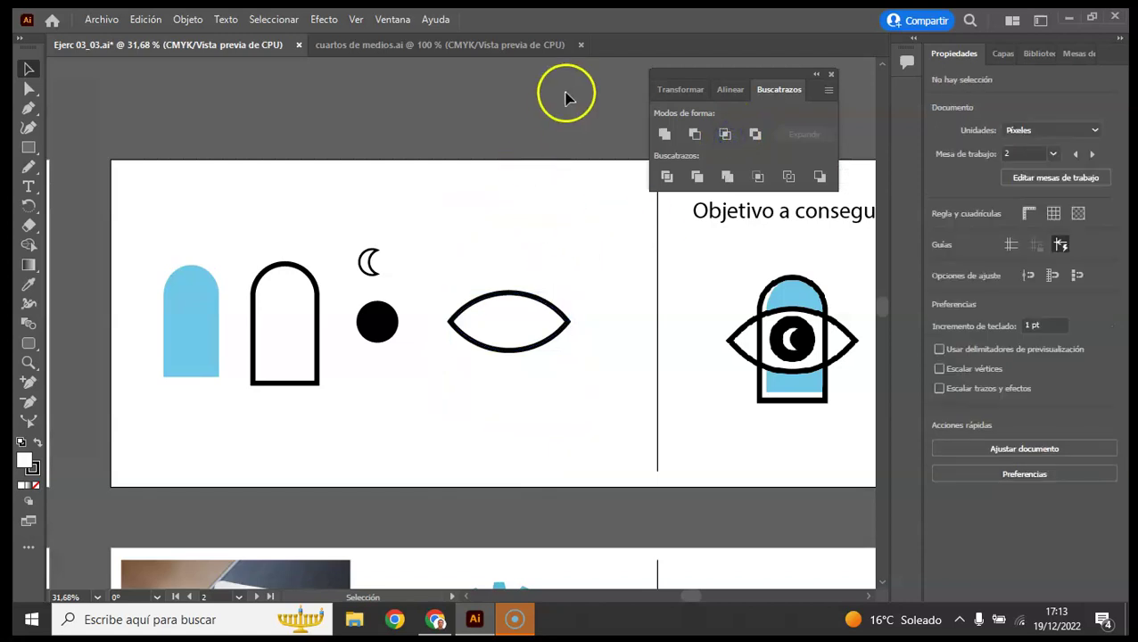
# Step: Assemble the eye: blue arch inside the black arch, lens over it, pupil and crescent centred
pyautogui.moveTo(221, 284); pyautogui.dragTo(314, 283)
pyautogui.moveTo(473, 302); pyautogui.dragTo(261, 301)
pyautogui.moveTo(380, 328); pyautogui.dragTo(286, 329)
pyautogui.click(440, 254)
pyautogui.moveTo(370, 262)
pyautogui.mouseDown()
pyautogui.moveTo(350, 287)
pyautogui.moveTo(288, 319)
pyautogui.mouseUp()
pyautogui.click(404, 243)
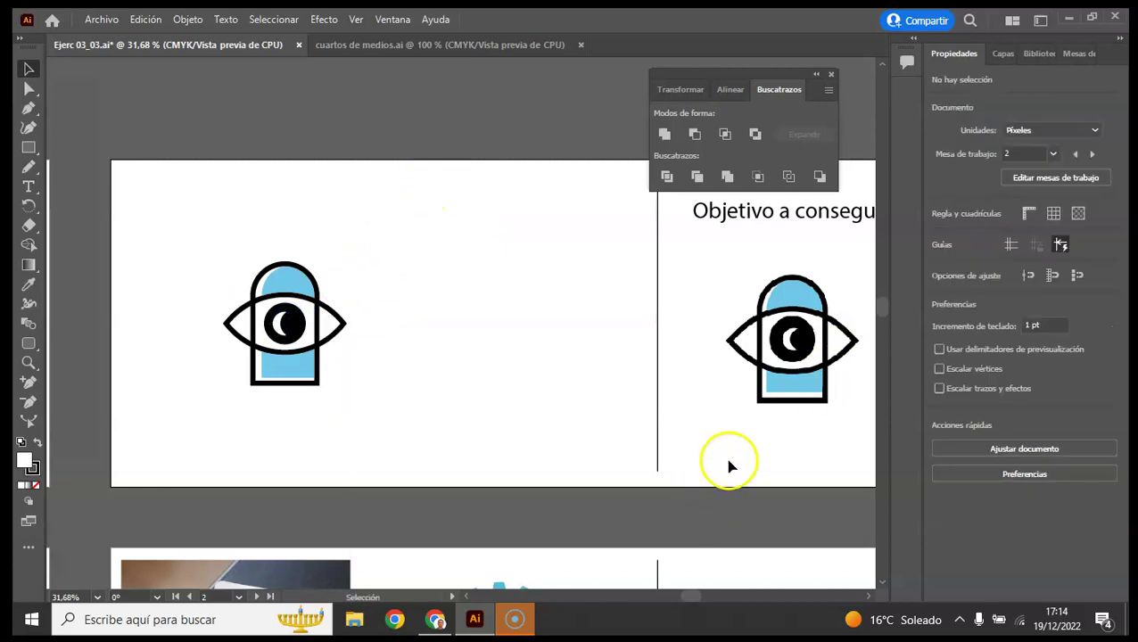
# Step: Select the whole assembled eye icon and shift it to the right
pyautogui.scroll(-1, 183, 219)
pyautogui.click(414, 401)
pyautogui.click(252, 130)
pyautogui.moveTo(211, 132)
pyautogui.mouseDown()
pyautogui.moveTo(404, 410)
pyautogui.moveTo(401, 379)
pyautogui.mouseUp()
pyautogui.moveTo(282, 247); pyautogui.dragTo(381, 236)
pyautogui.click(493, 328)
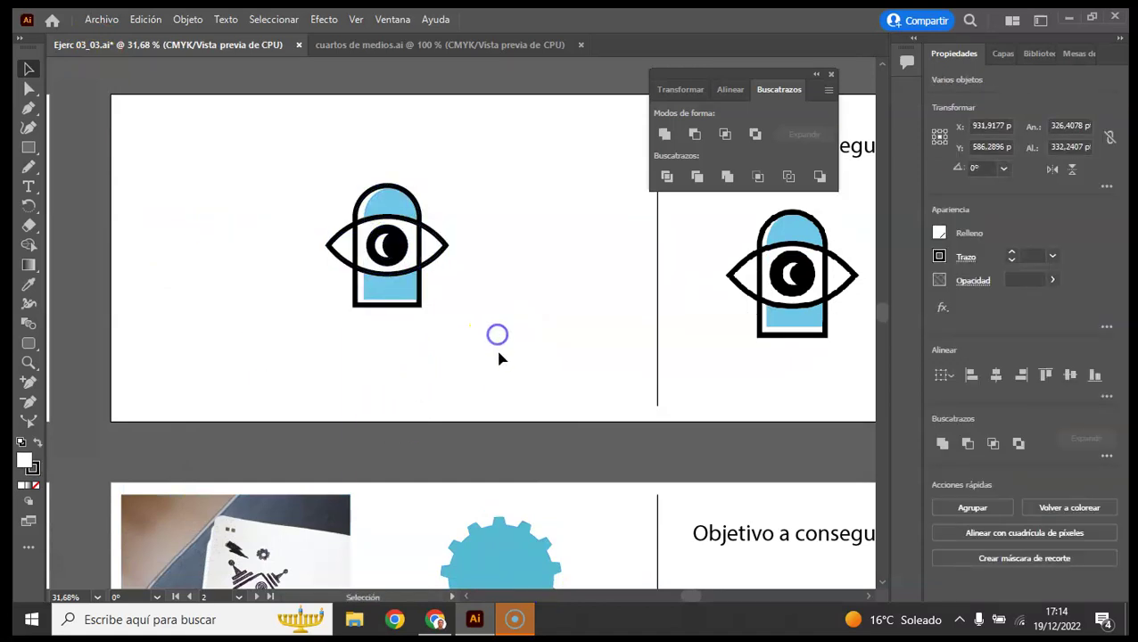
pyautogui.scroll(-1, 439, 419)
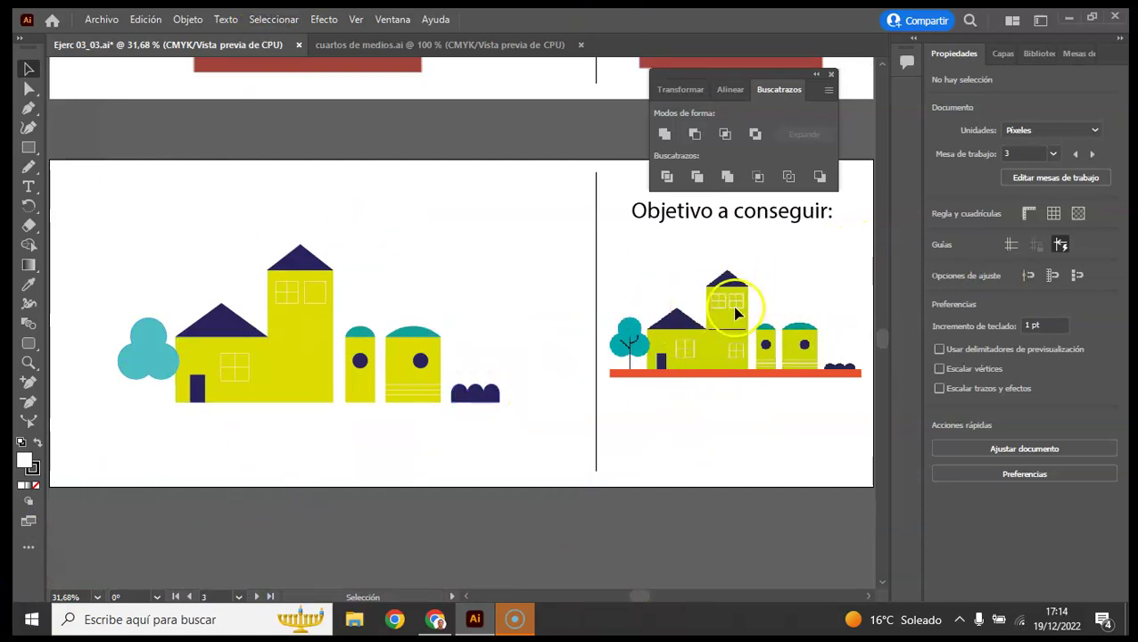
# Step: Zoom in on artboard 3's yellow house and tower to 66.67%
pyautogui.moveTo(299, 294); pyautogui.dragTo(300, 294)
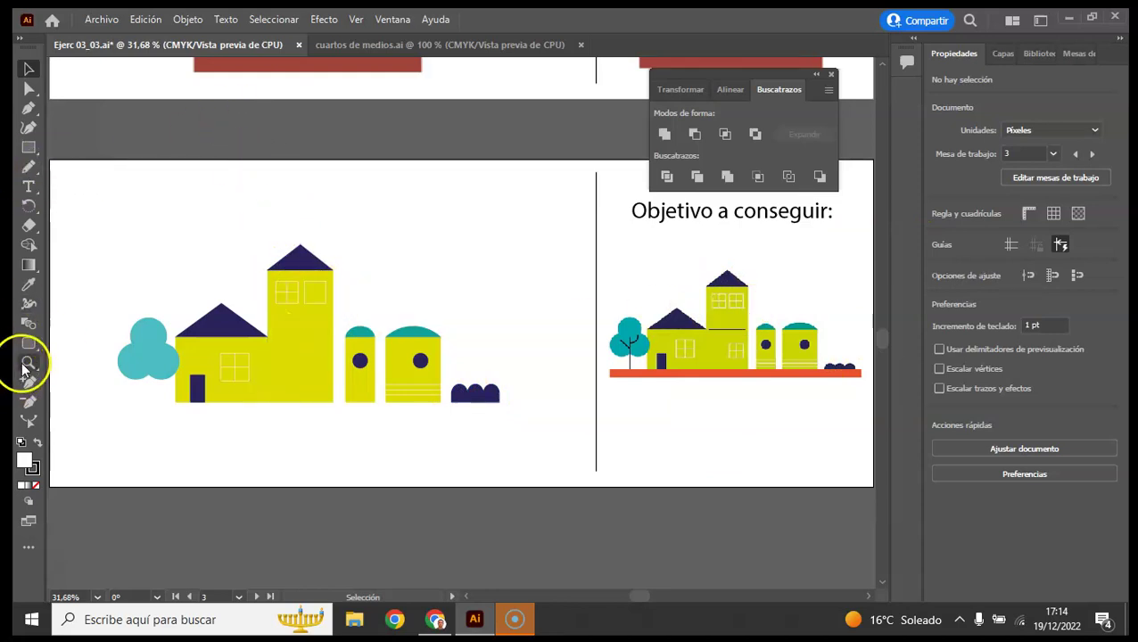
pyautogui.click(28, 363)
pyautogui.click(338, 307)
pyautogui.click(29, 68)
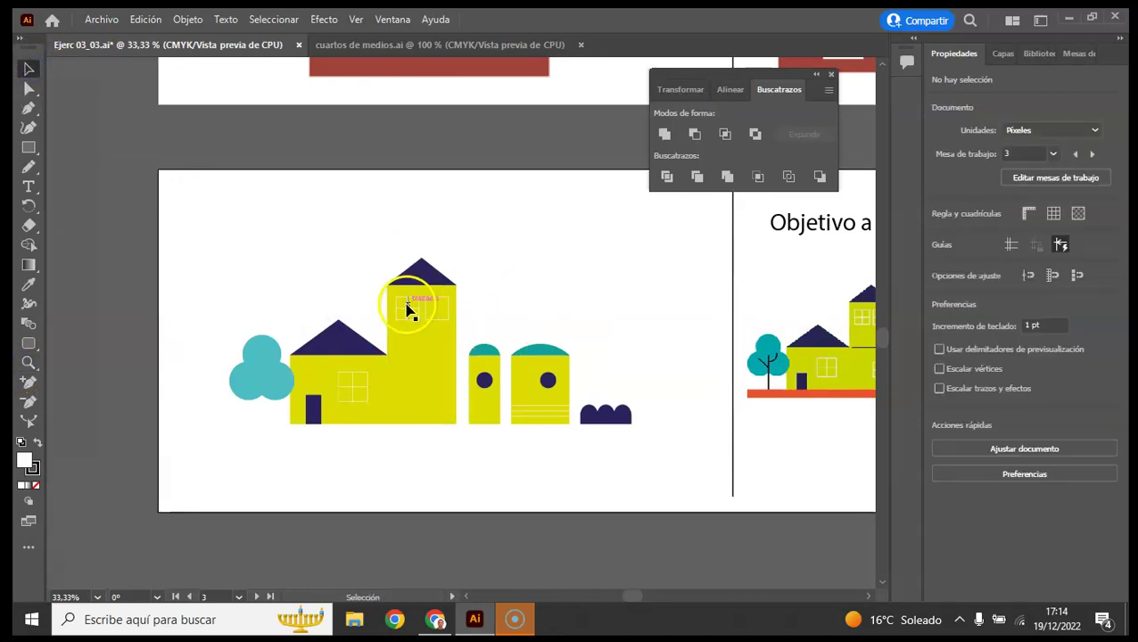
pyautogui.click(28, 363)
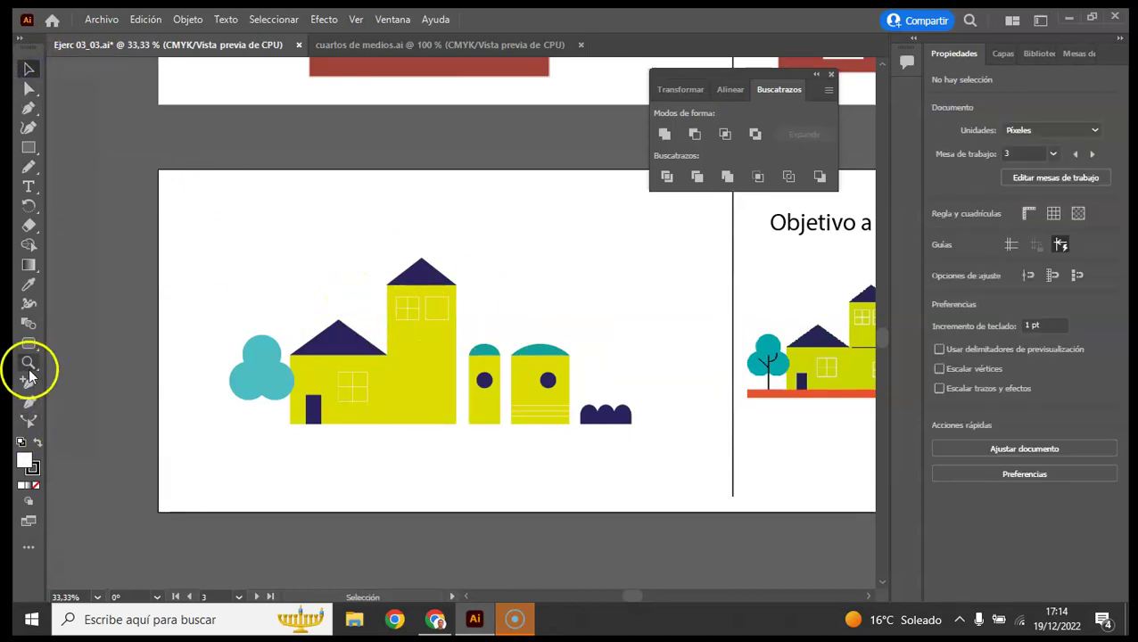
pyautogui.click(442, 321)
pyautogui.click(437, 346)
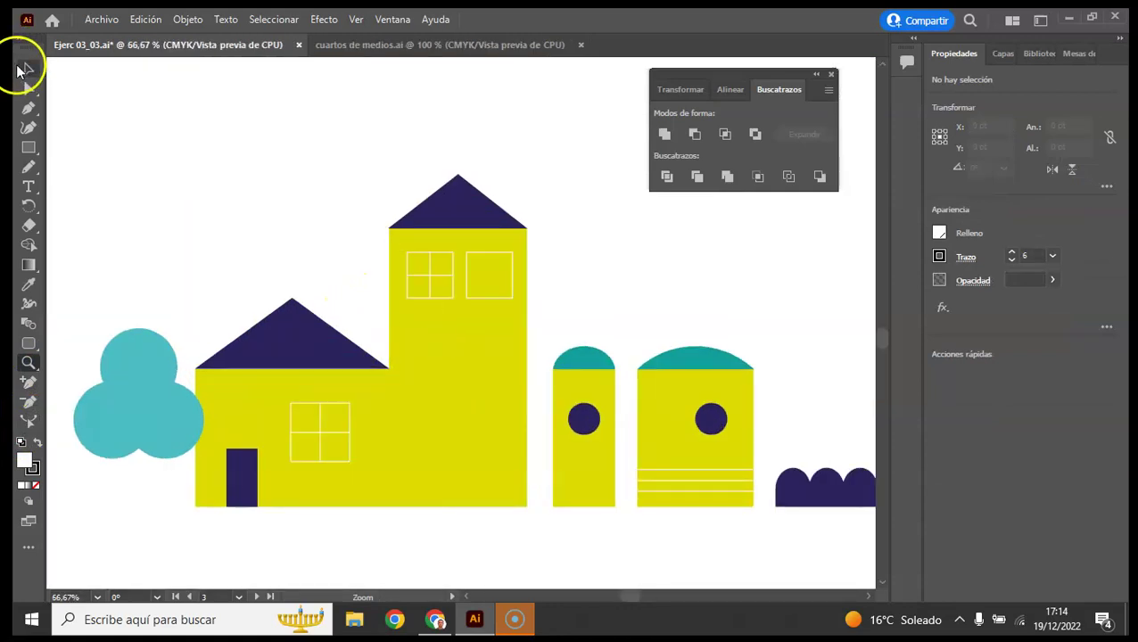
pyautogui.click(28, 68)
pyautogui.click(78, 99)
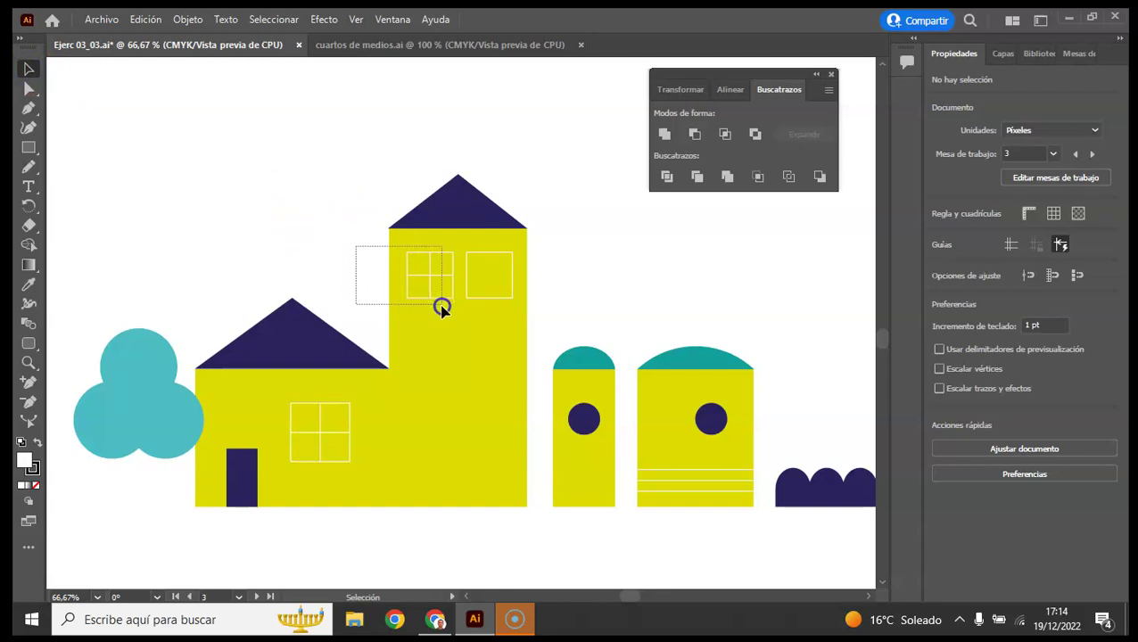
# Step: Copy the tower's window grid onto its second window
pyautogui.moveTo(442, 307); pyautogui.dragTo(440, 308)
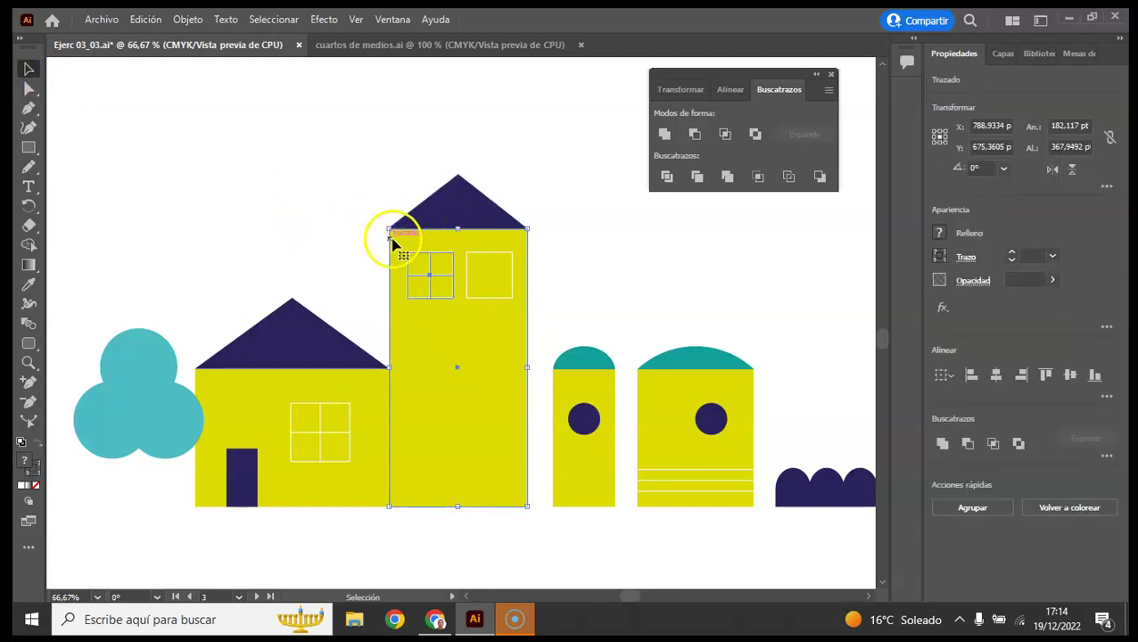
pyautogui.keyDown('shift'); pyautogui.click(422, 258); pyautogui.keyUp('shift')
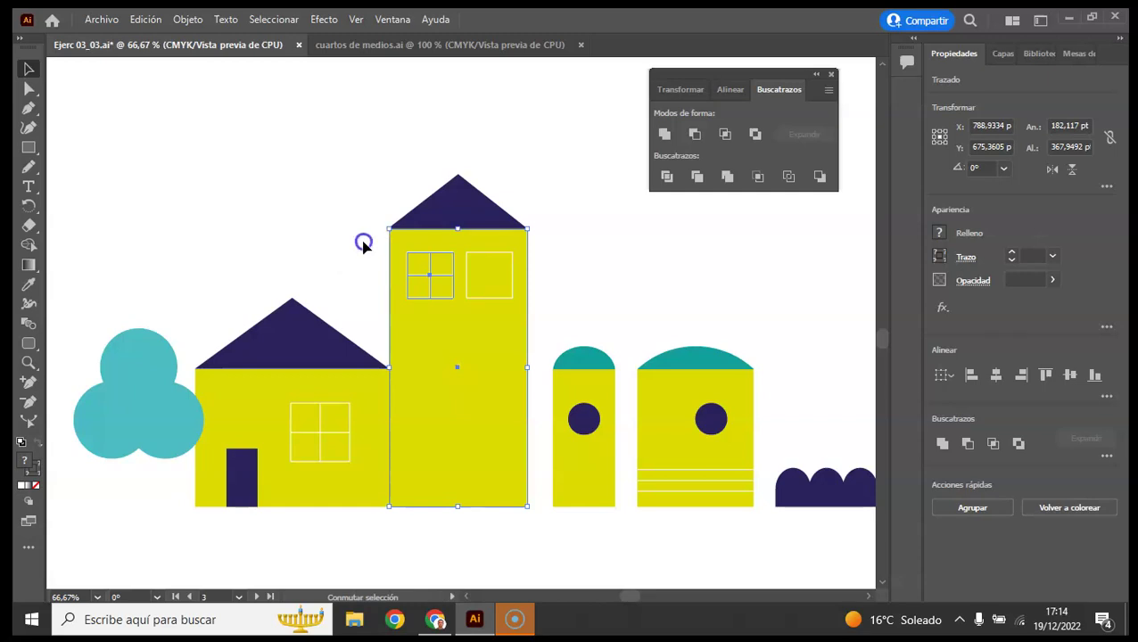
pyautogui.moveTo(413, 258); pyautogui.dragTo(465, 276)
pyautogui.click(454, 281)
pyautogui.click(343, 253)
pyautogui.moveTo(432, 270)
pyautogui.mouseDown()
pyautogui.moveTo(444, 283)
pyautogui.moveTo(412, 265)
pyautogui.moveTo(449, 278)
pyautogui.moveTo(489, 265)
pyautogui.mouseUp()
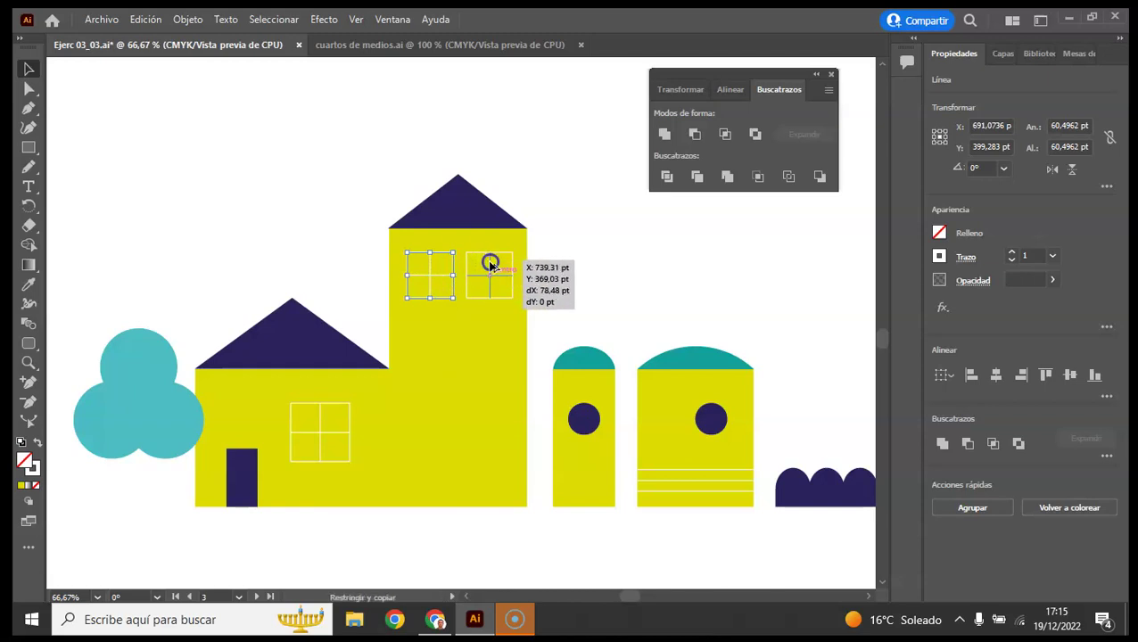
pyautogui.moveTo(490, 266); pyautogui.dragTo(490, 266)
pyautogui.click(652, 255)
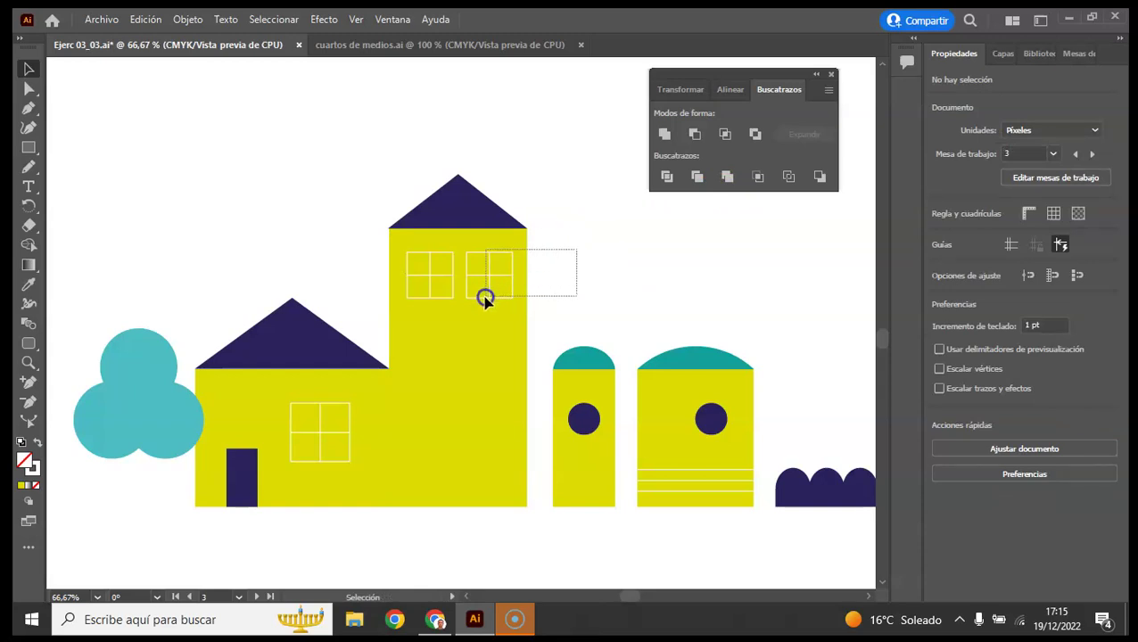
# Step: Duplicate the right window grid straight down onto the lower part of the tower
pyautogui.moveTo(474, 317); pyautogui.dragTo(474, 317)
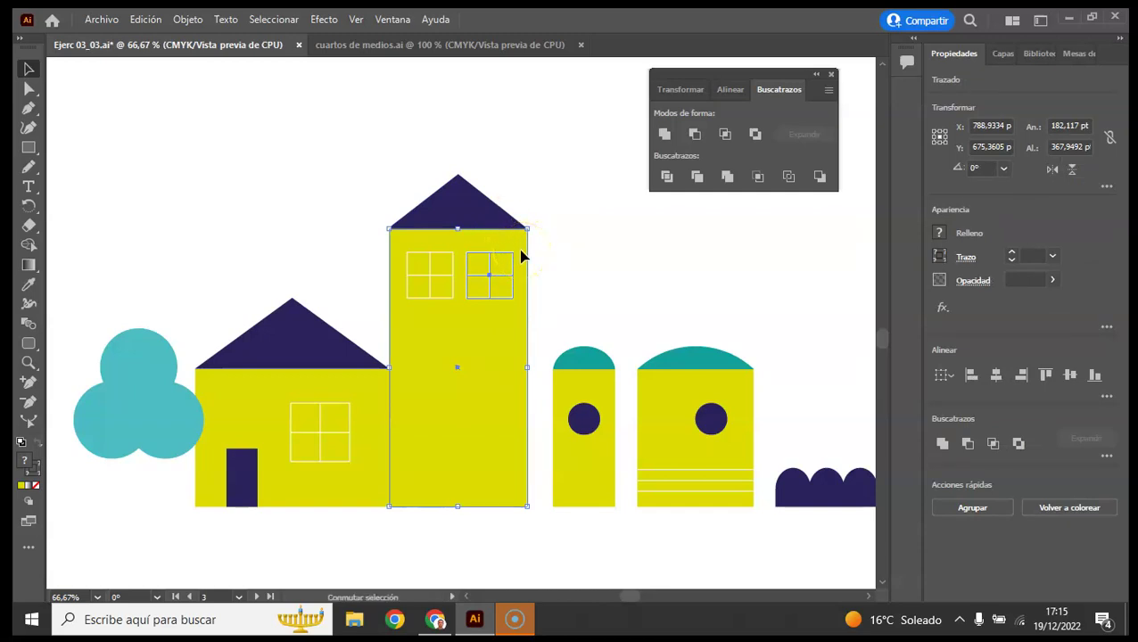
pyautogui.keyDown('shift'); pyautogui.click(521, 250); pyautogui.keyUp('shift')
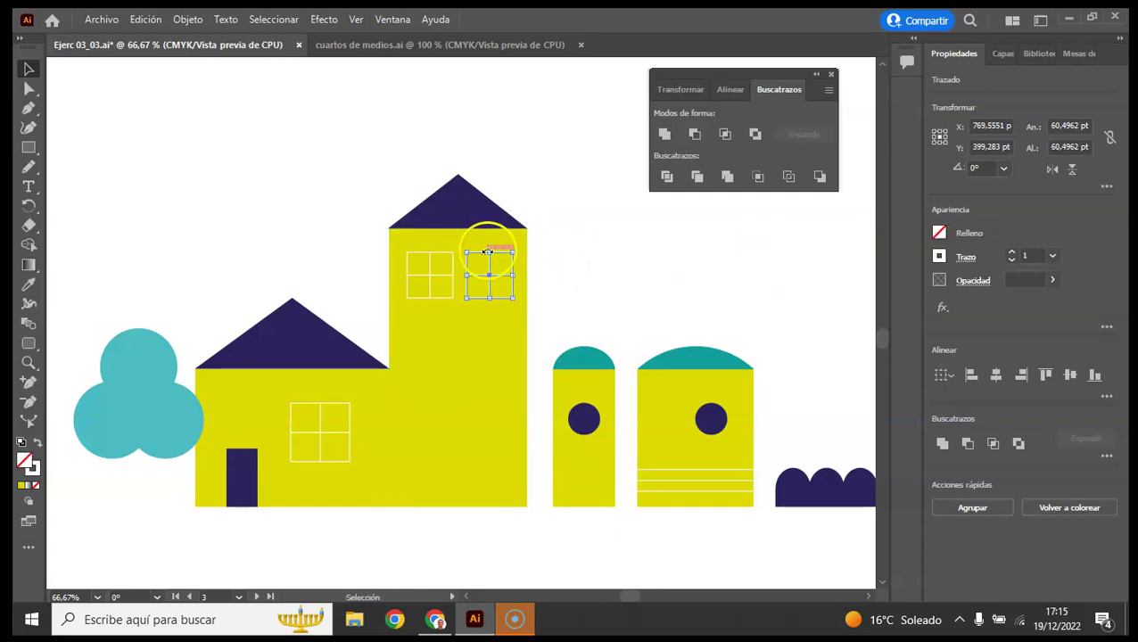
pyautogui.moveTo(502, 256); pyautogui.dragTo(491, 408)
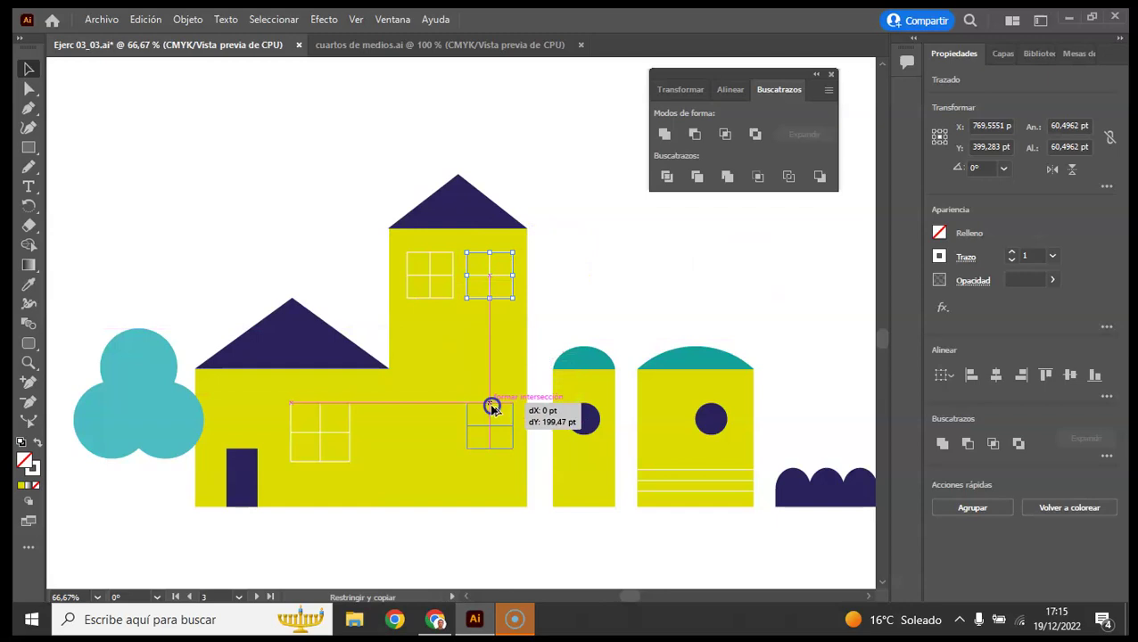
pyautogui.moveTo(491, 407); pyautogui.dragTo(491, 407)
pyautogui.click(719, 225)
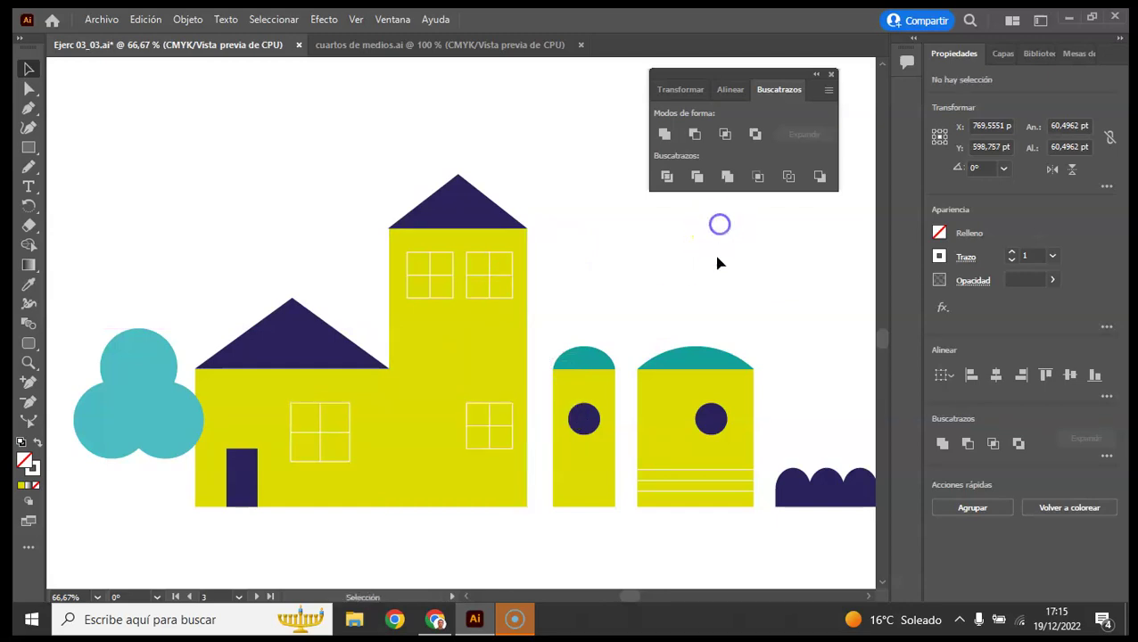
# Step: Copy the right building's white horizontal stripes onto the narrow building
pyautogui.click(629, 461)
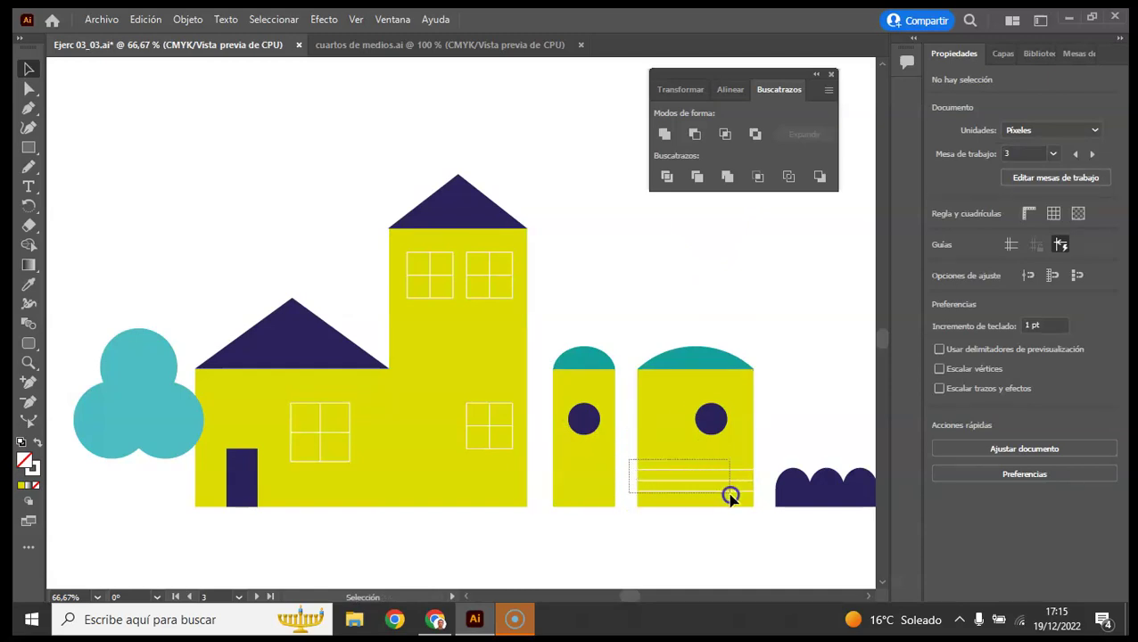
pyautogui.moveTo(730, 496); pyautogui.dragTo(730, 499)
pyautogui.click(677, 475)
pyautogui.moveTo(678, 475)
pyautogui.mouseDown()
pyautogui.moveTo(593, 474)
pyautogui.moveTo(651, 481)
pyautogui.moveTo(615, 489)
pyautogui.mouseUp()
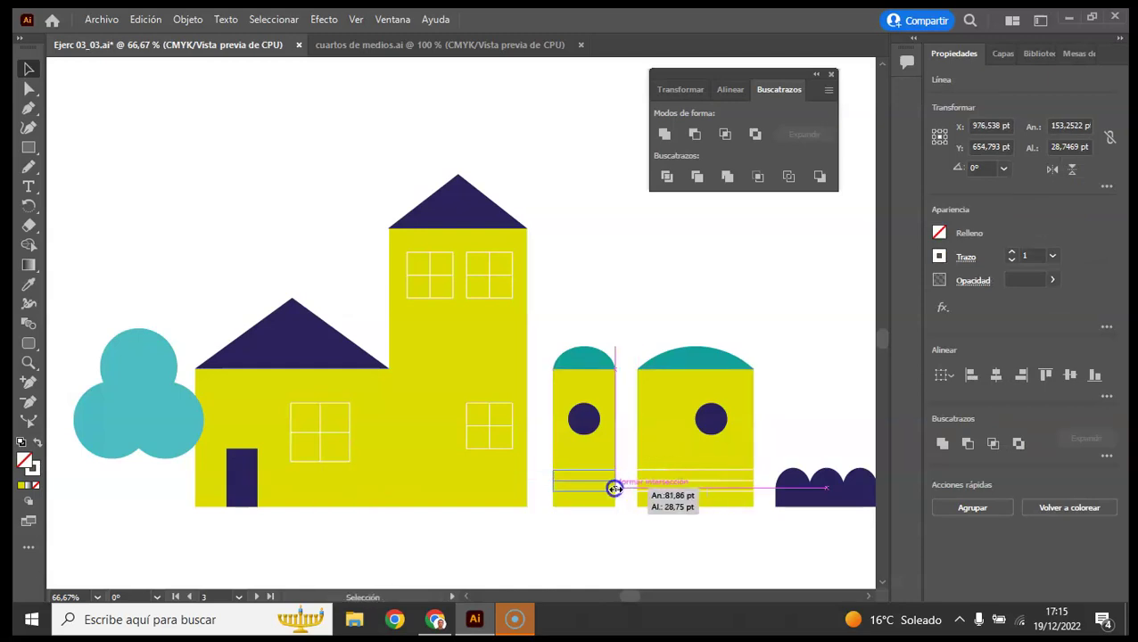
pyautogui.click(597, 243)
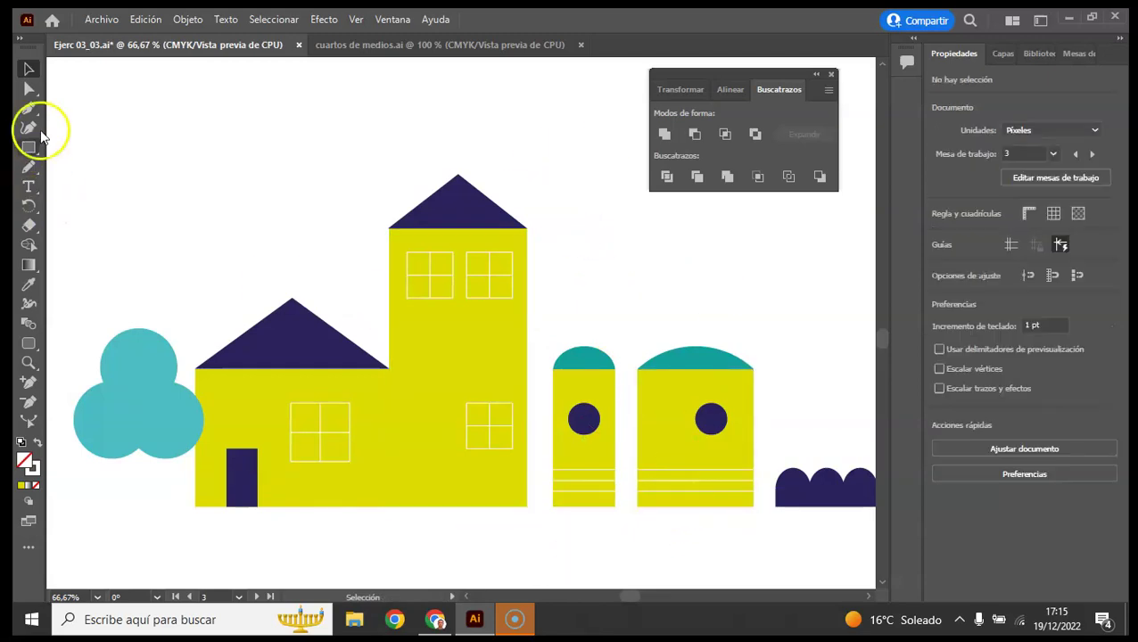
# Step: Draw a 2 pt horizontal line across the tall yellow tower at the lower roofline, then zoom out
pyautogui.click(28, 170)
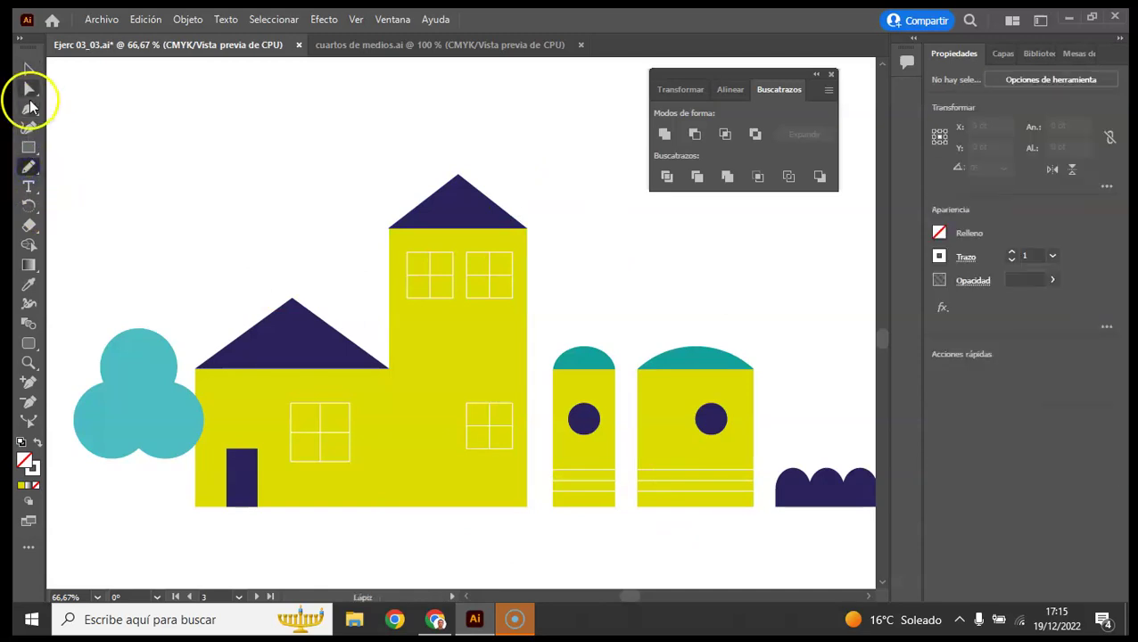
pyautogui.moveTo(28, 147); pyautogui.dragTo(138, 239)
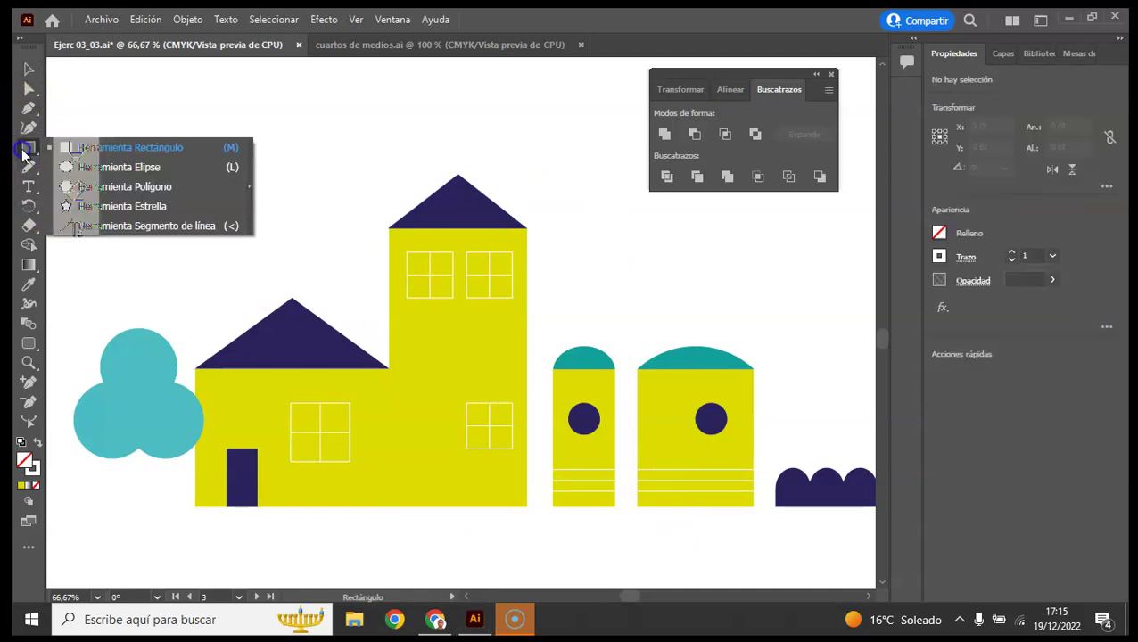
pyautogui.click(147, 233)
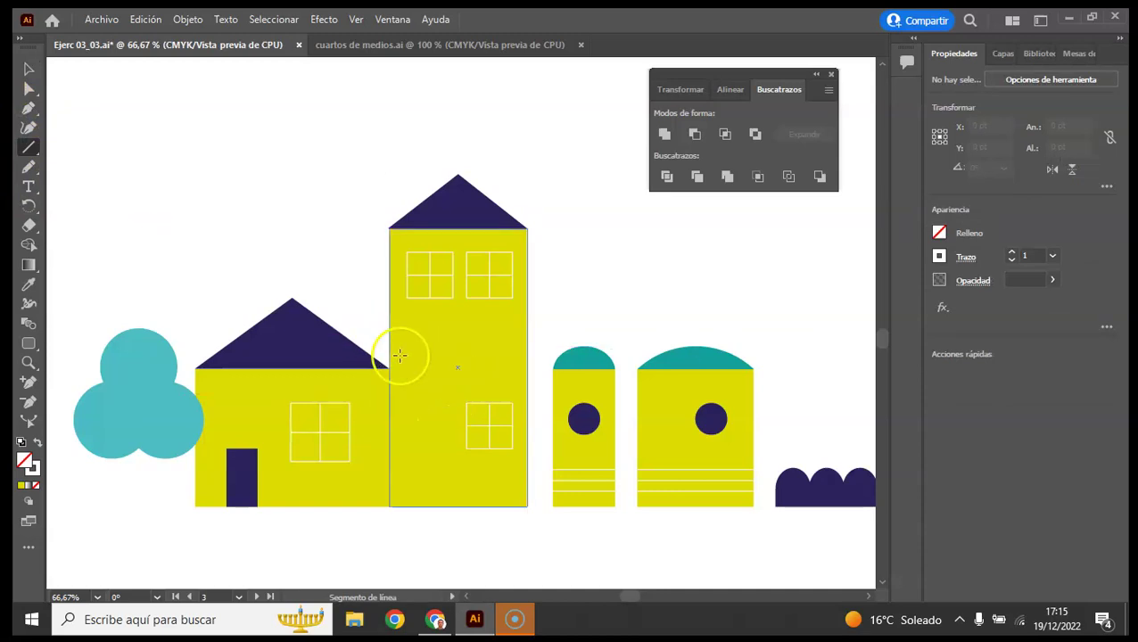
pyautogui.moveTo(406, 370); pyautogui.dragTo(510, 372)
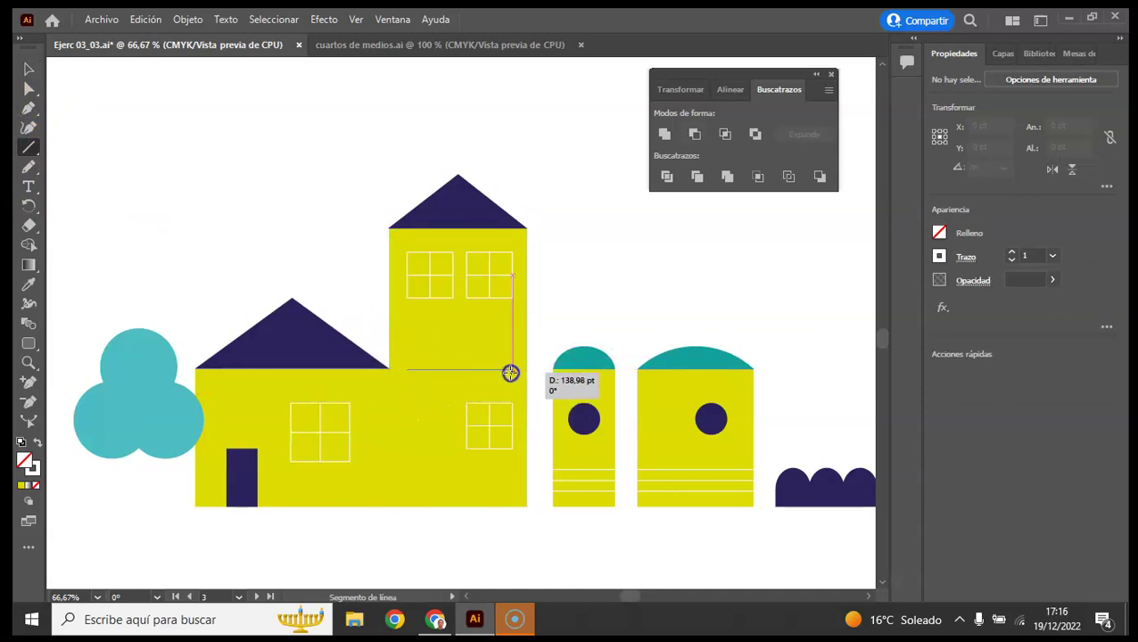
pyautogui.moveTo(511, 373); pyautogui.dragTo(511, 370)
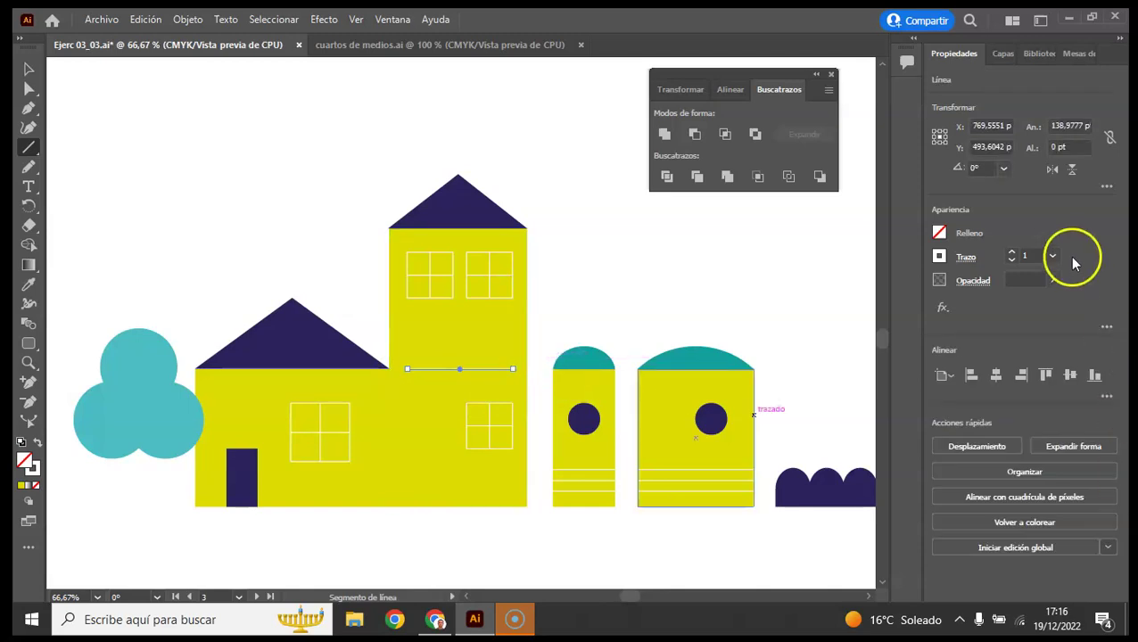
pyautogui.click(939, 256)
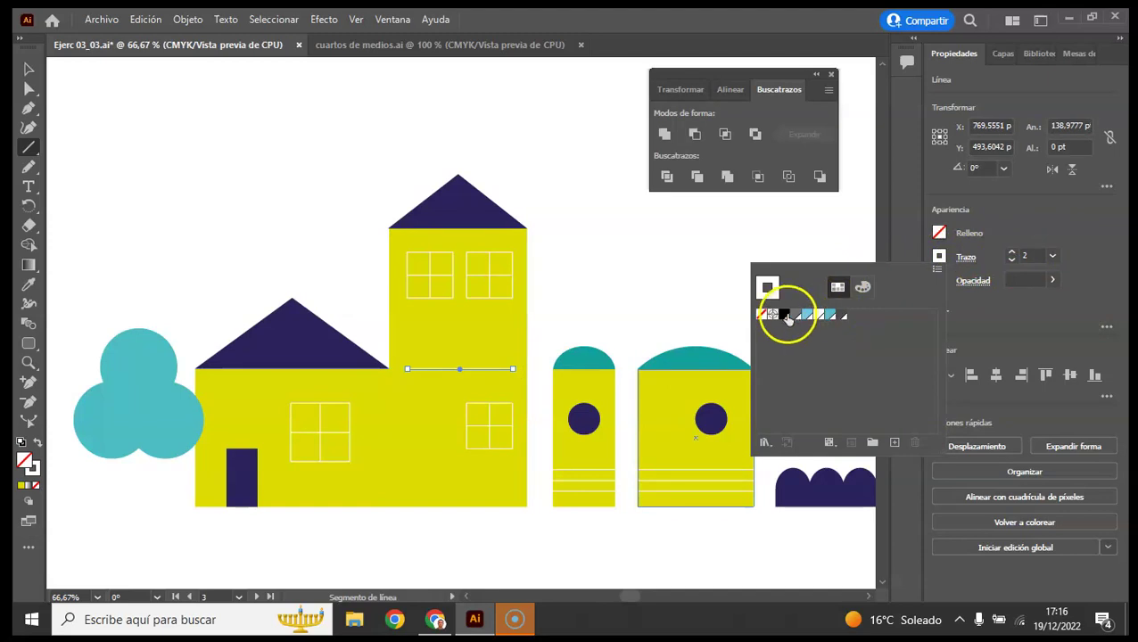
pyautogui.click(203, 91)
pyautogui.click(609, 359)
pyautogui.moveTo(459, 368); pyautogui.dragTo(484, 368)
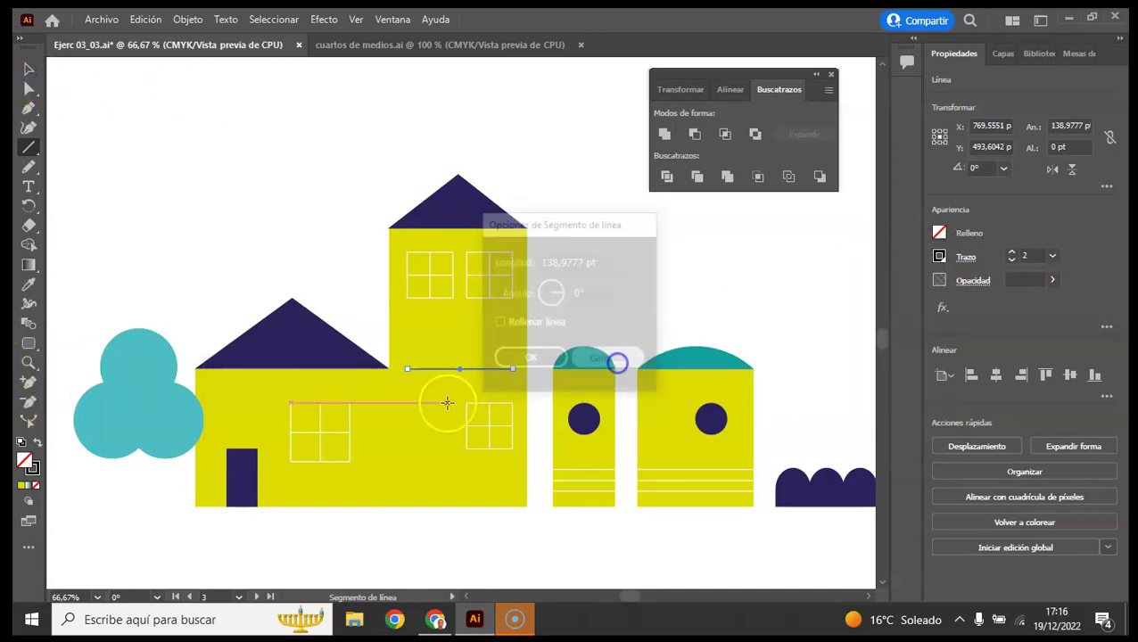
pyautogui.click(29, 362)
pyautogui.keyDown('alt'); pyautogui.click(557, 392); pyautogui.keyUp('alt')
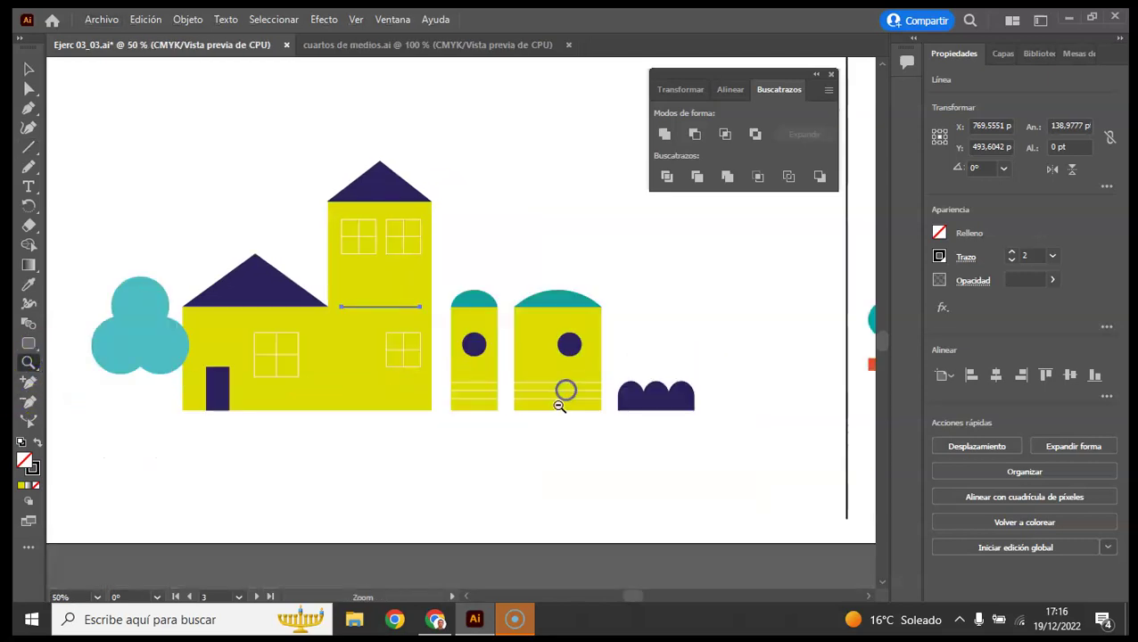
pyautogui.keyDown('alt'); pyautogui.click(654, 438); pyautogui.keyUp('alt')
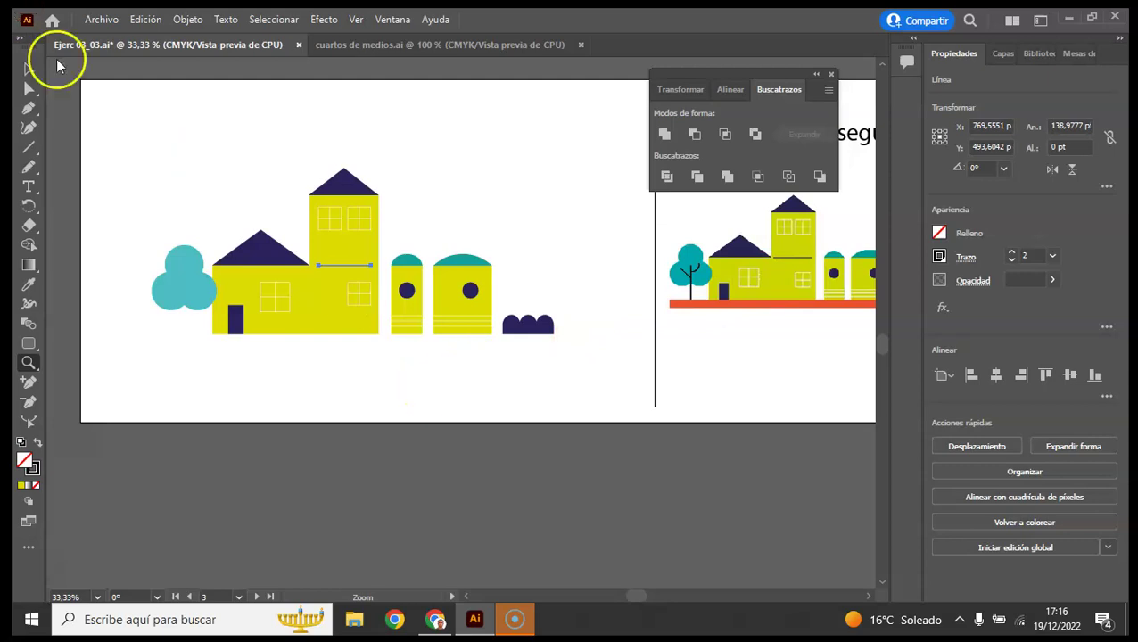
# Step: Draw a 24 pt ground line with the Pen tool from below the tree to past the bushes
pyautogui.click(29, 146)
pyautogui.click(28, 108)
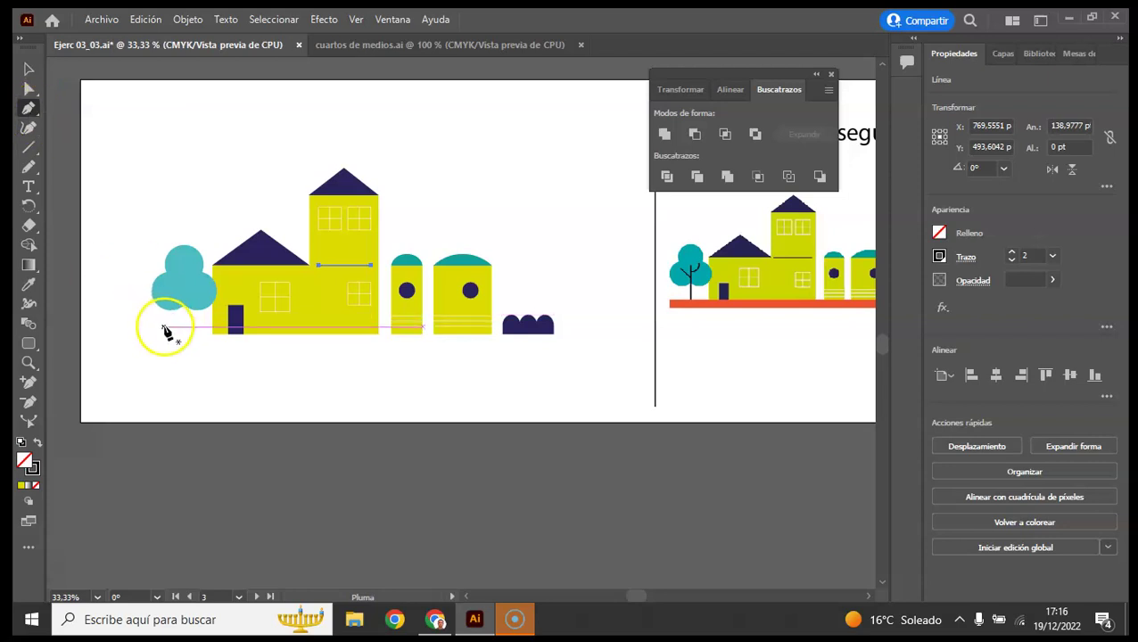
pyautogui.moveTo(164, 335); pyautogui.dragTo(562, 337)
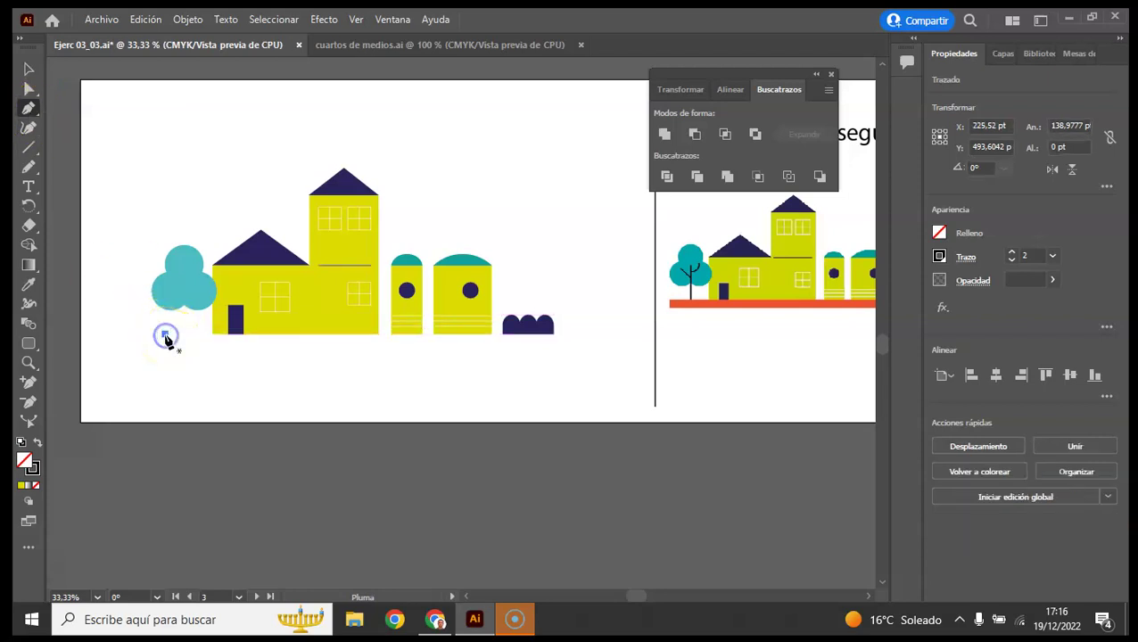
pyautogui.click(562, 336)
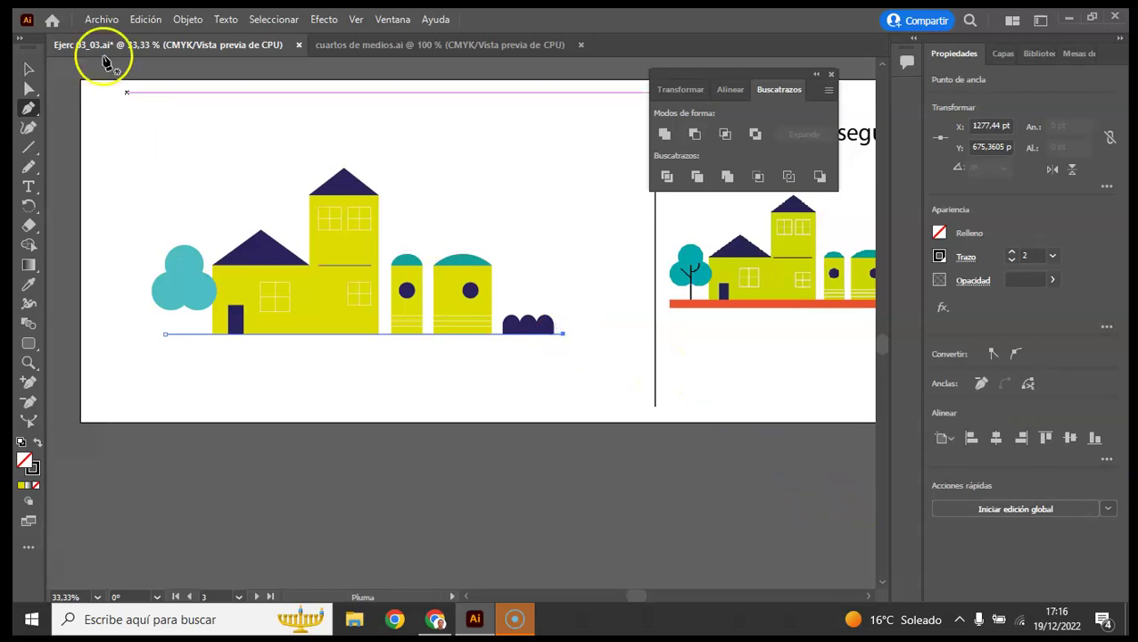
pyautogui.click(28, 68)
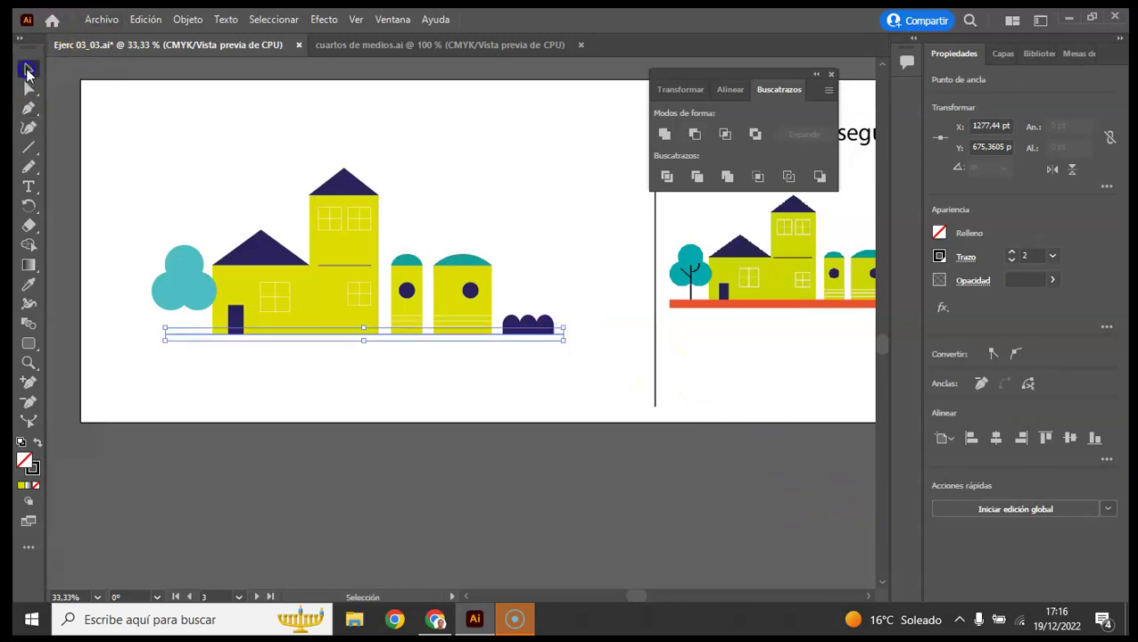
pyautogui.click(1012, 254)
pyautogui.click(1012, 254)
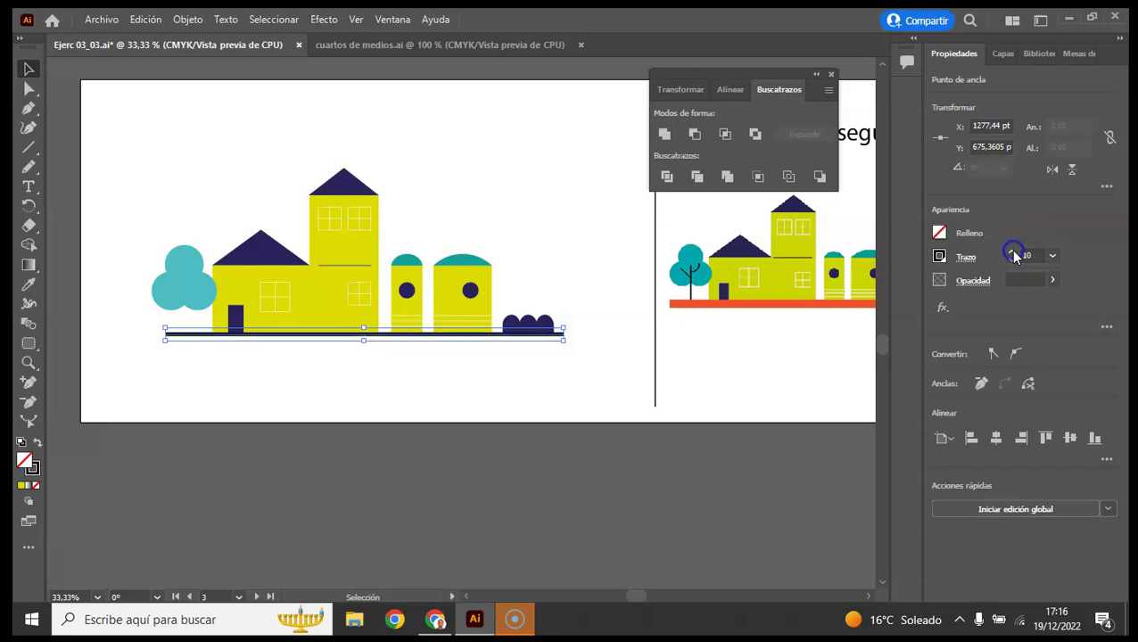
pyautogui.click(1012, 254)
pyautogui.click(1012, 254)
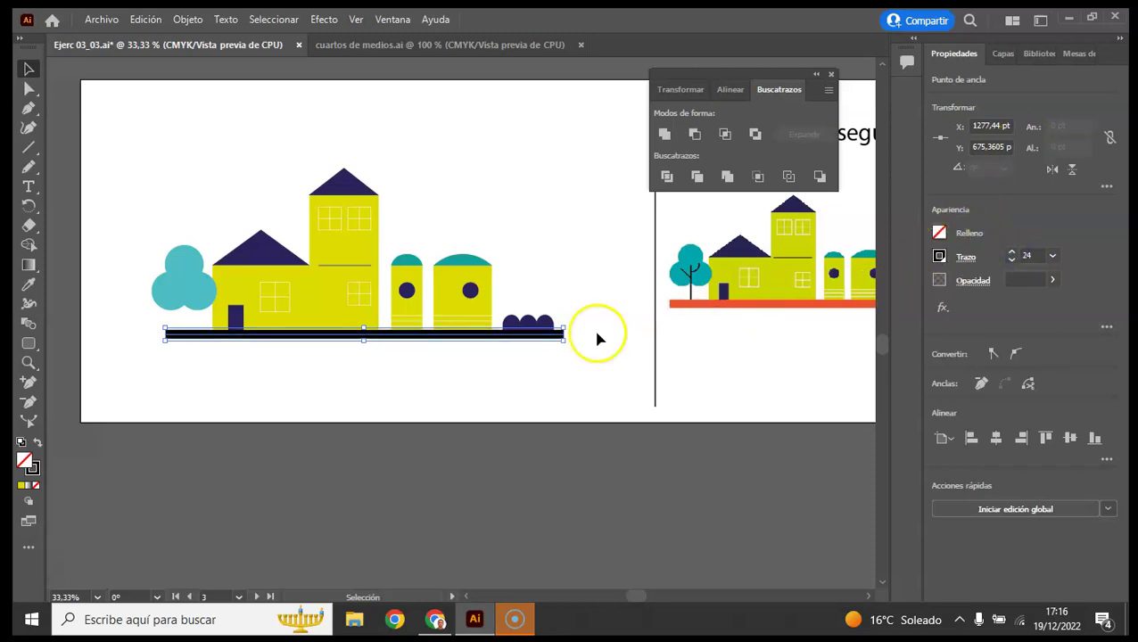
# Step: Try applying the orange bar's style to the ground line with the Eyedropper, then undo it
pyautogui.click(27, 285)
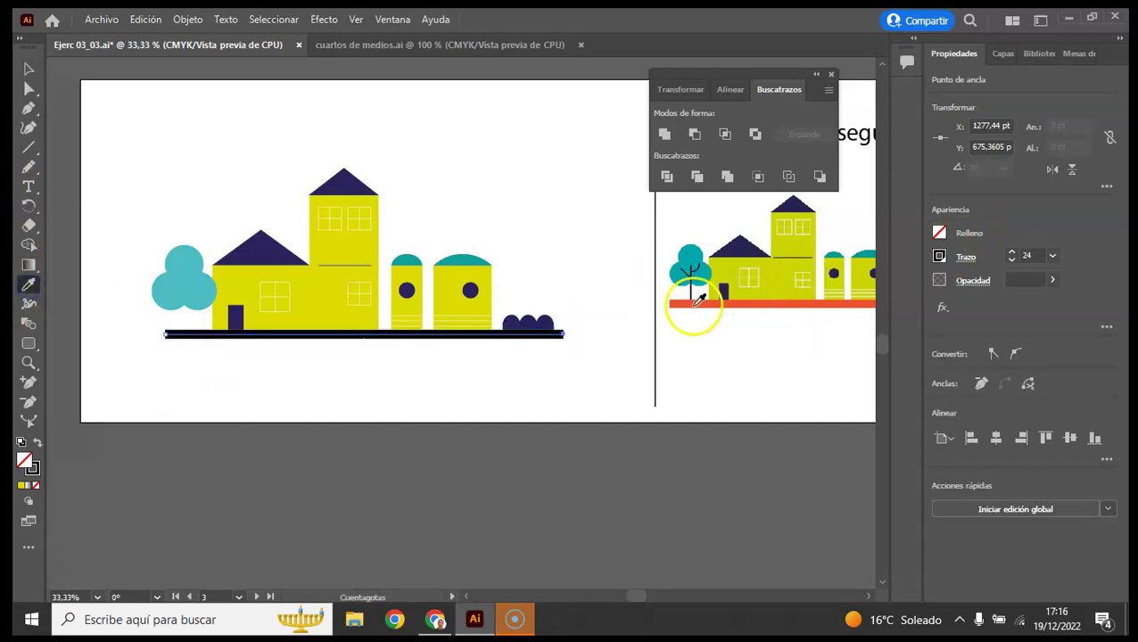
pyautogui.click(692, 304)
pyautogui.click(28, 70)
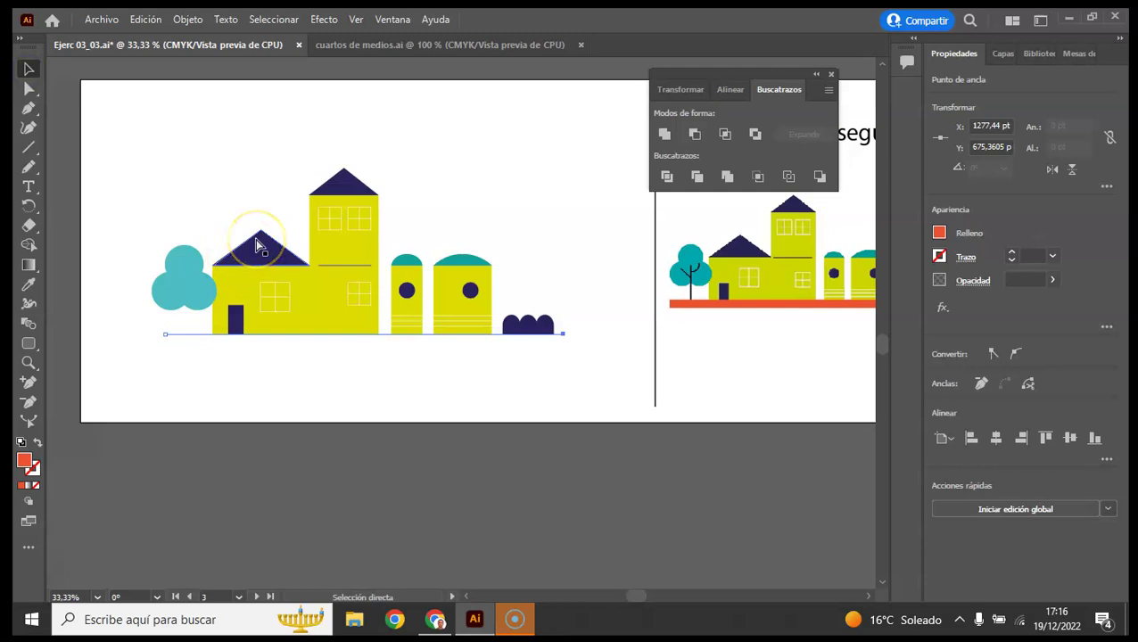
pyautogui.hotkey('ctrl', 'z')
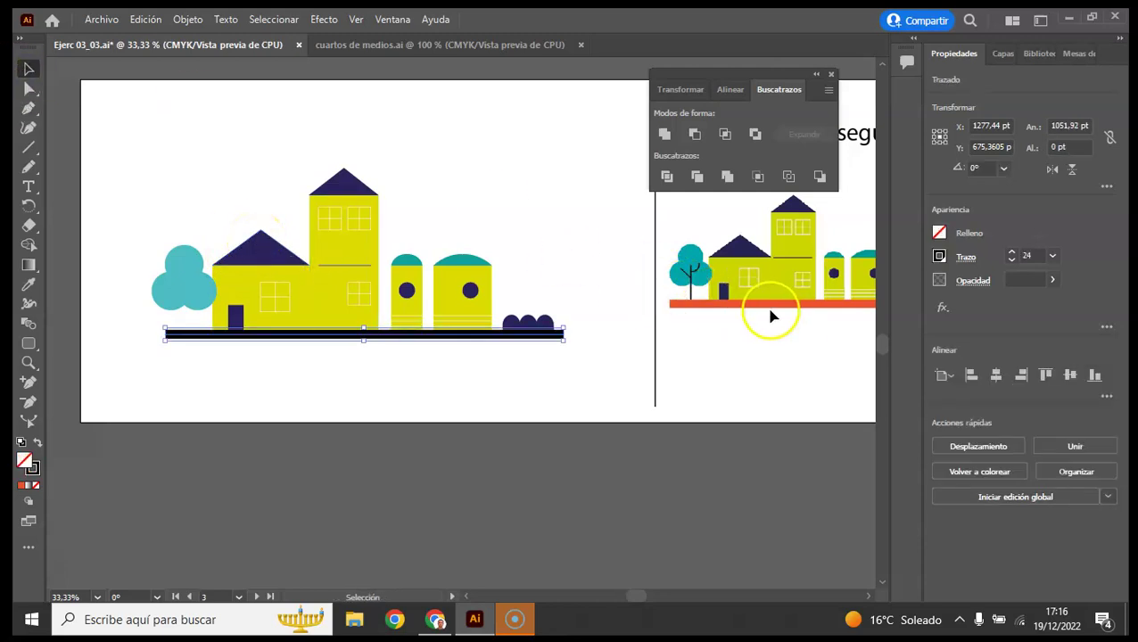
# Step: Draw a small square near the artboard's top right and fill it with the reference bar's orange
pyautogui.moveTo(28, 147); pyautogui.dragTo(86, 149)
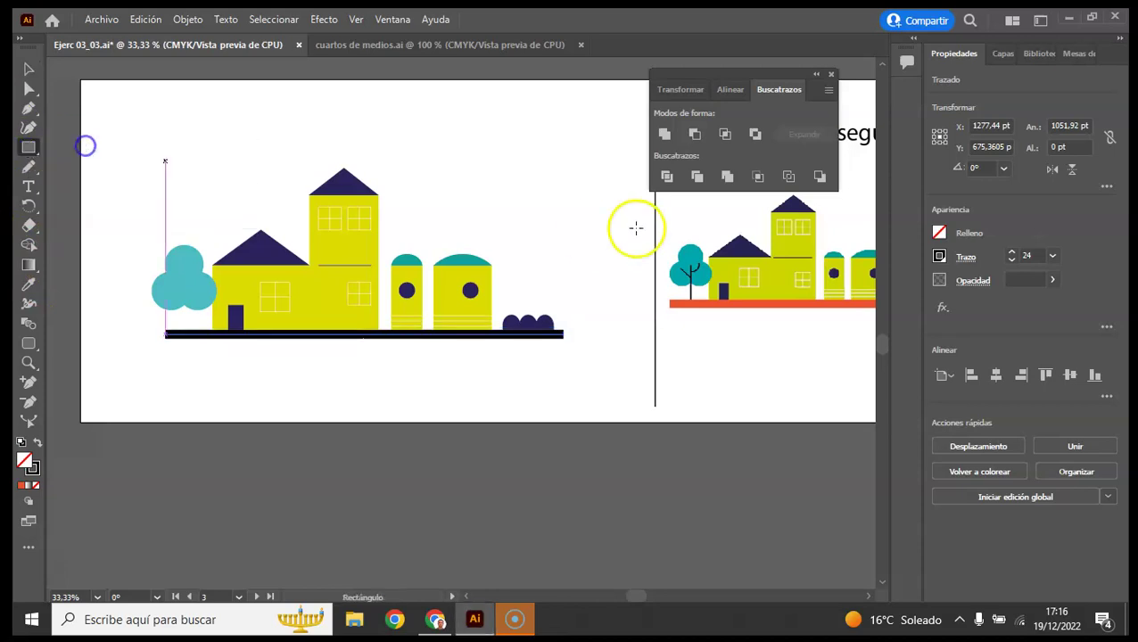
pyautogui.moveTo(576, 161); pyautogui.dragTo(618, 204)
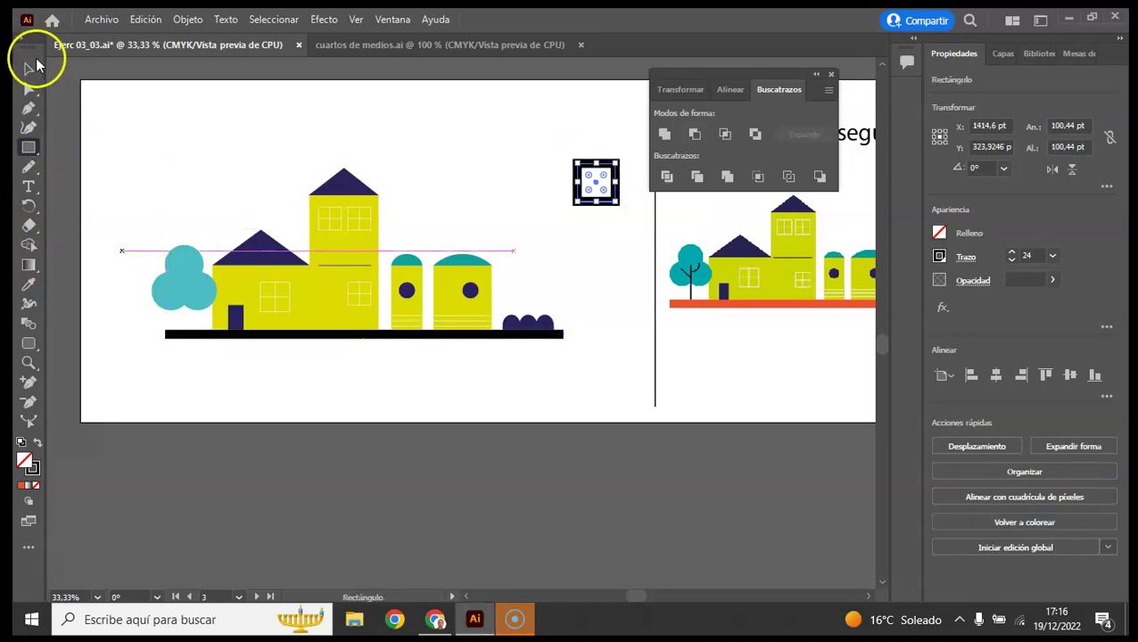
pyautogui.click(29, 284)
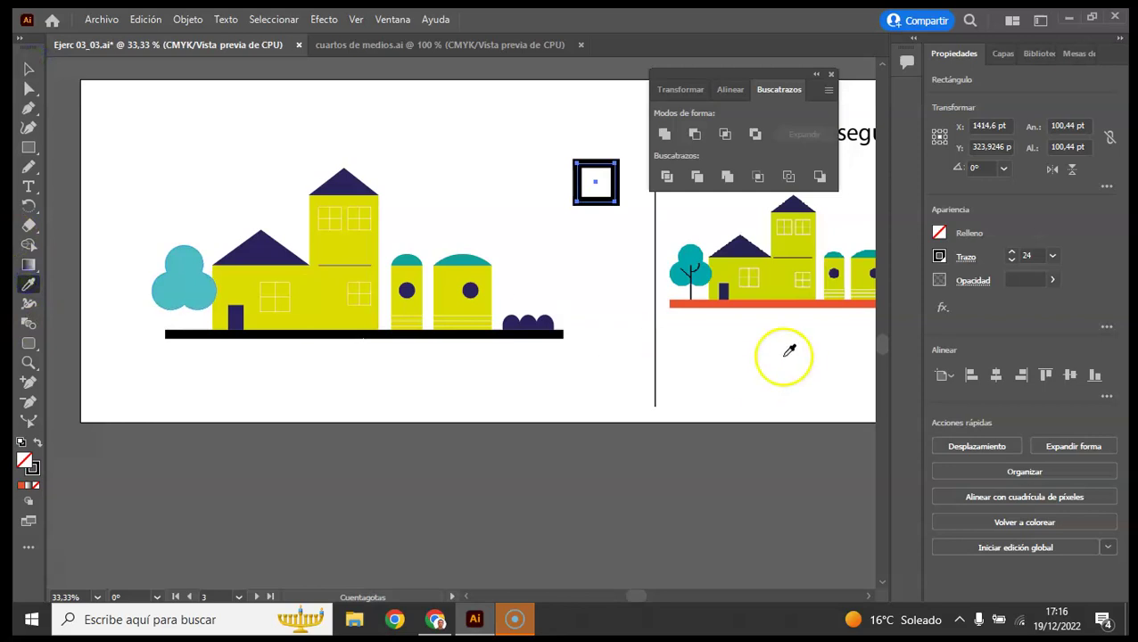
pyautogui.click(698, 305)
pyautogui.click(28, 69)
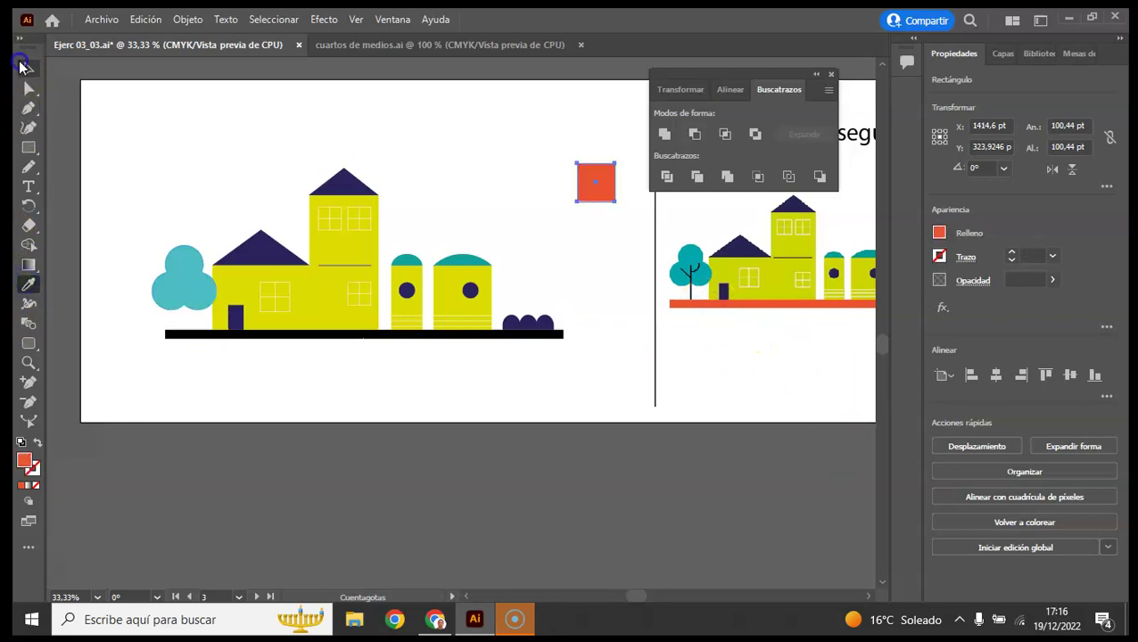